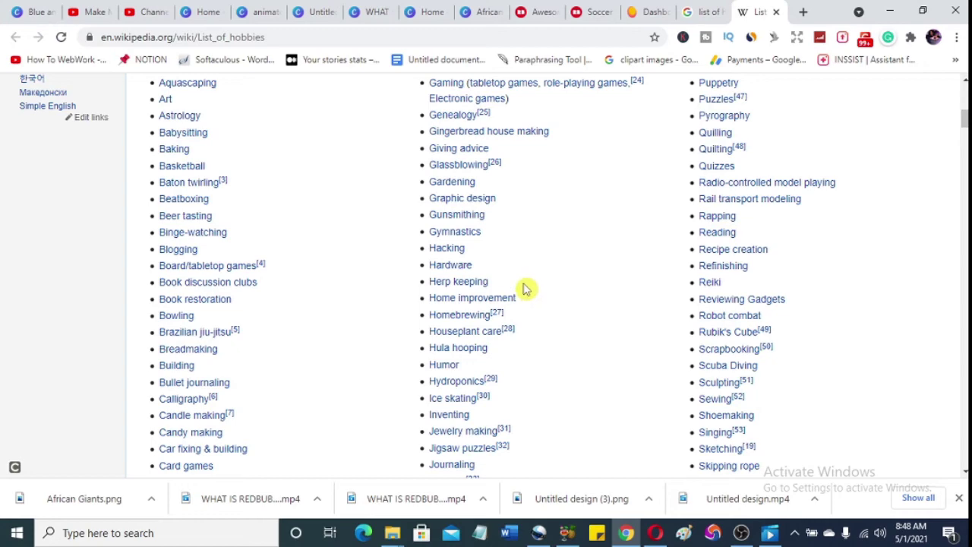
Look through the Wikipedia list of hobbies, including the Outdoors and Sports section.
scroll(524, 289, "down", 3)
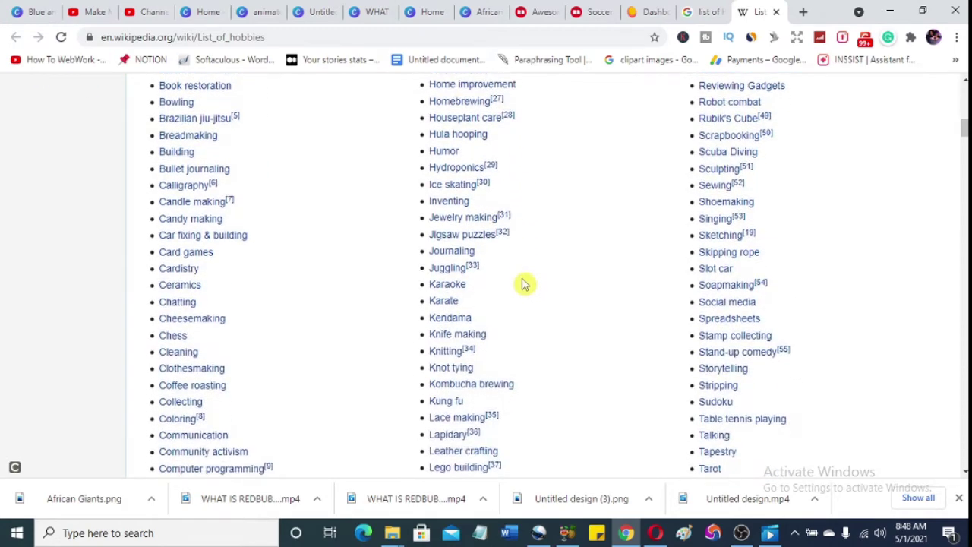
scroll(524, 284, "down", 3)
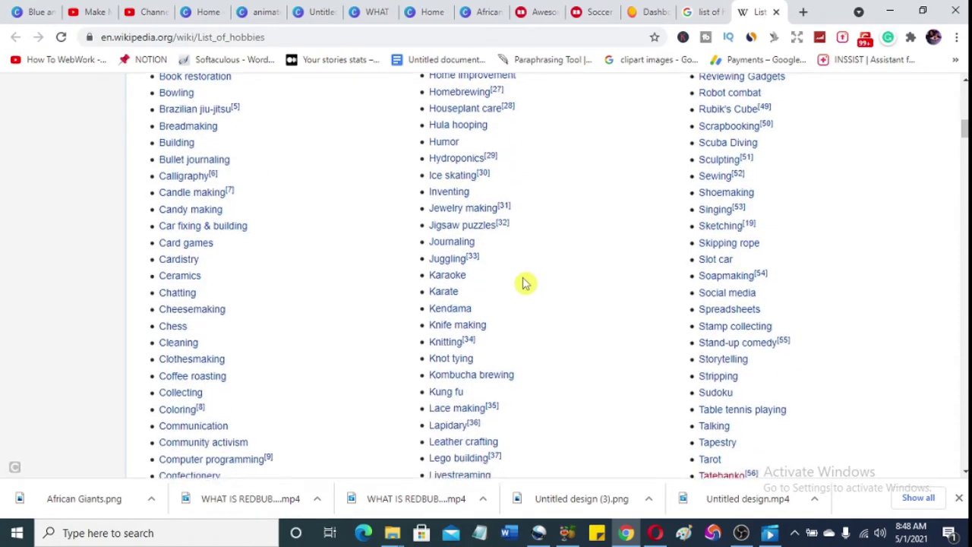
scroll(522, 286, "down", 5)
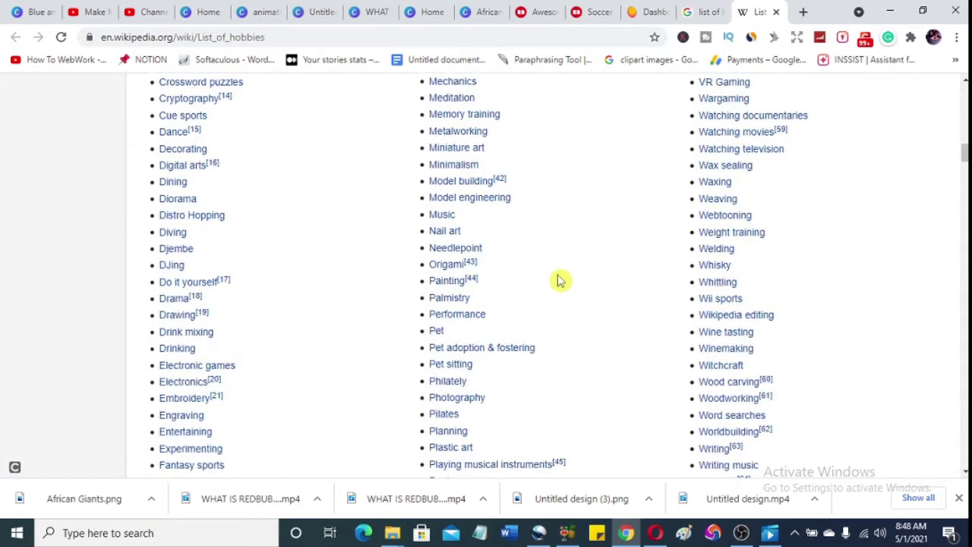
scroll(558, 280, "down", 6)
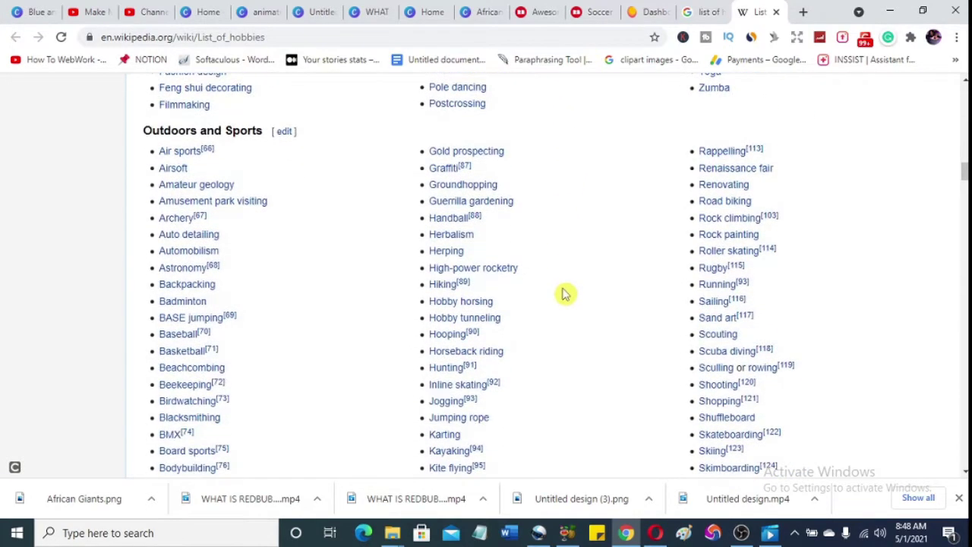
scroll(564, 294, "down", 2)
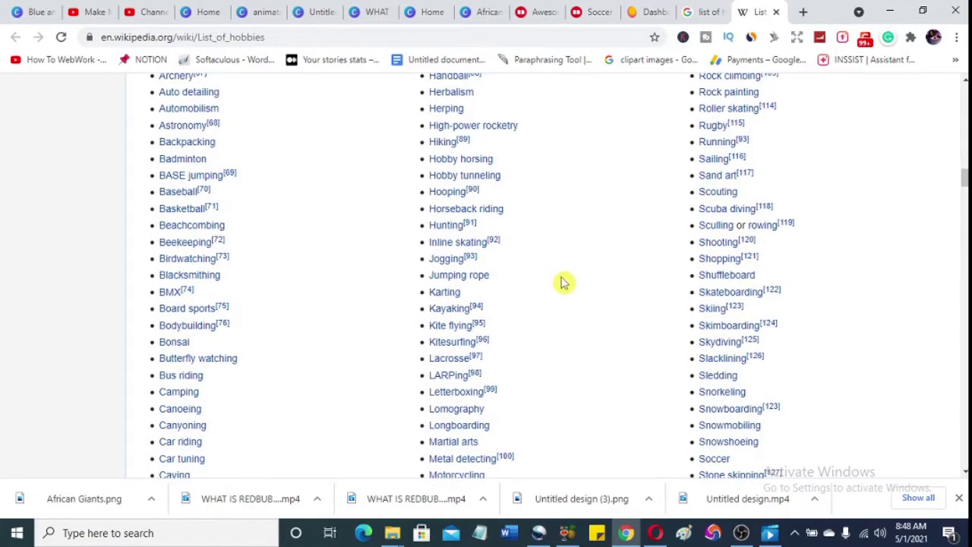
left_click_drag(484, 108, 425, 111)
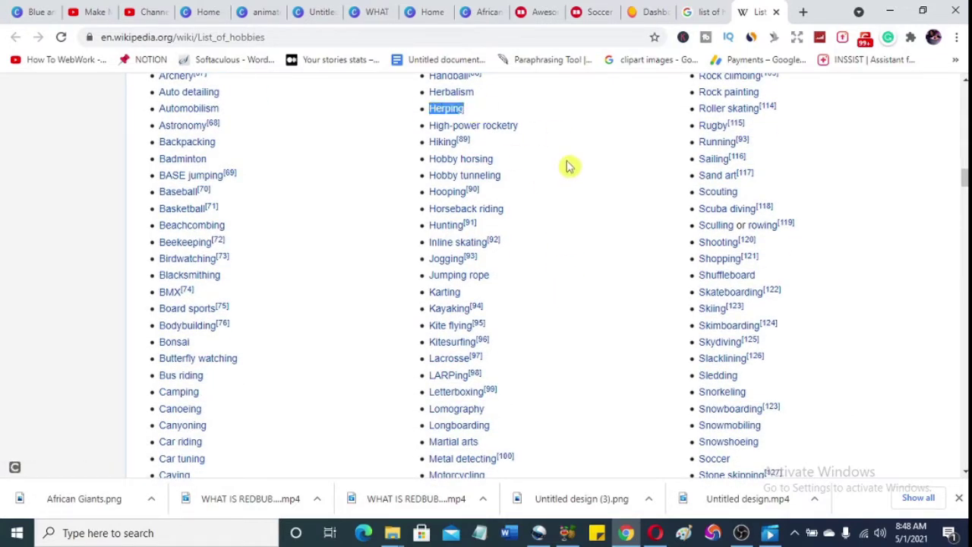
left_click(437, 97)
scroll(589, 260, "down", 2)
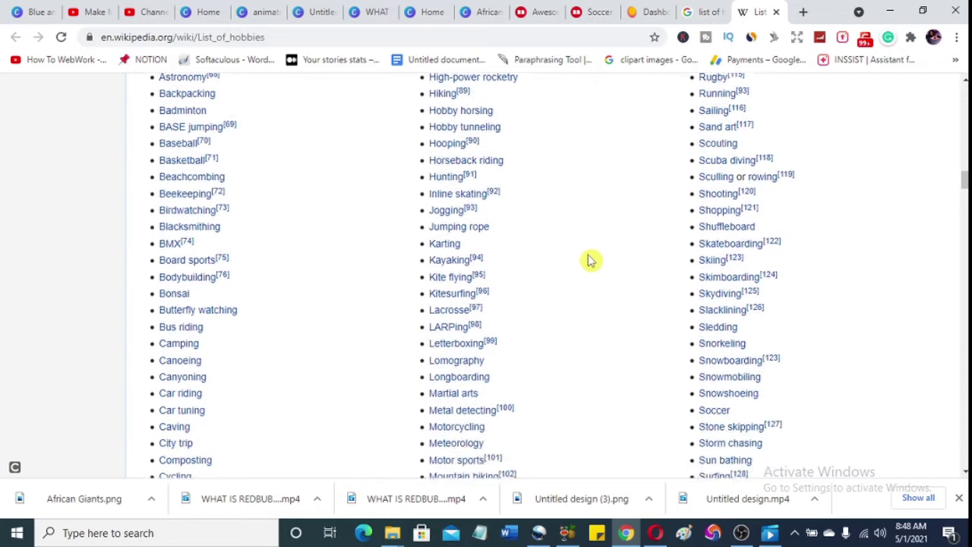
scroll(591, 260, "down", 4)
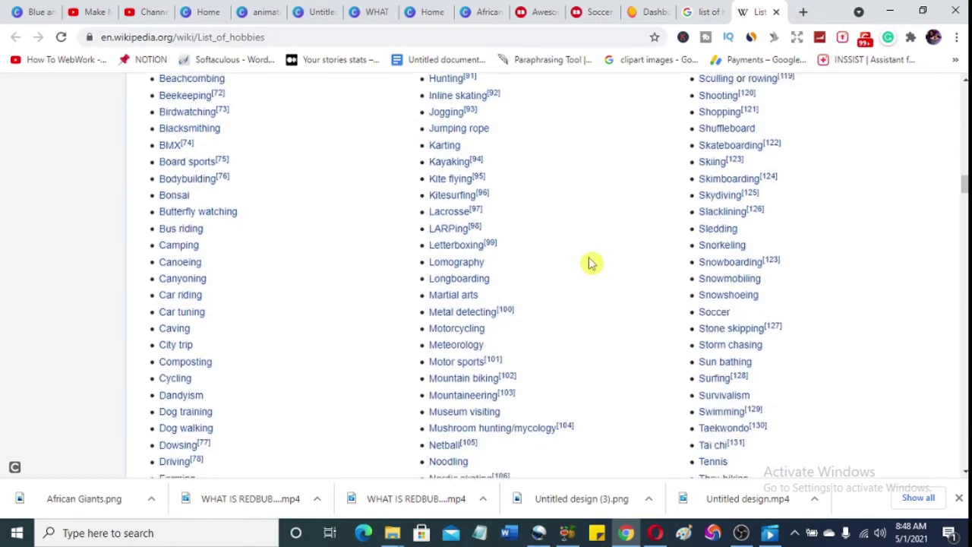
scroll(591, 264, "down", 1)
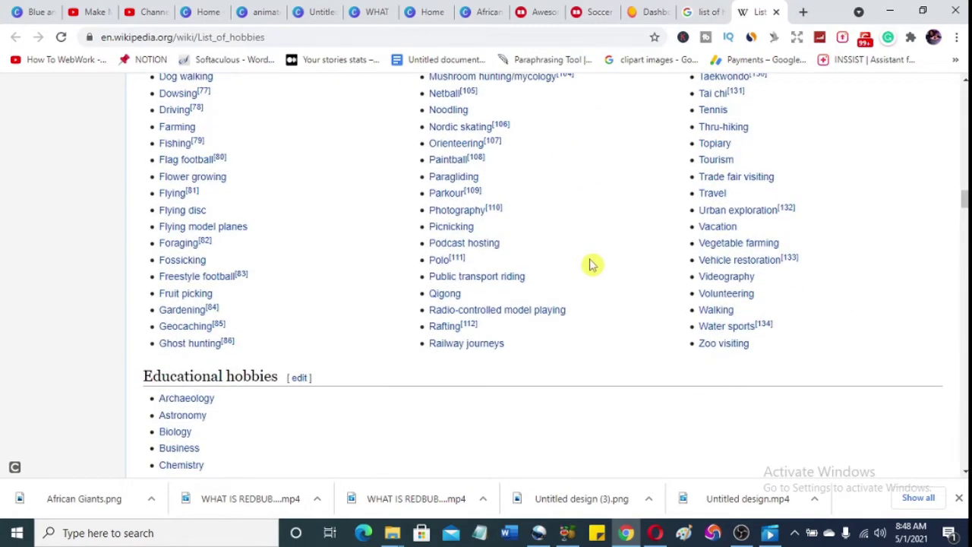
scroll(591, 263, "up", 10)
scroll(591, 263, "up", 3)
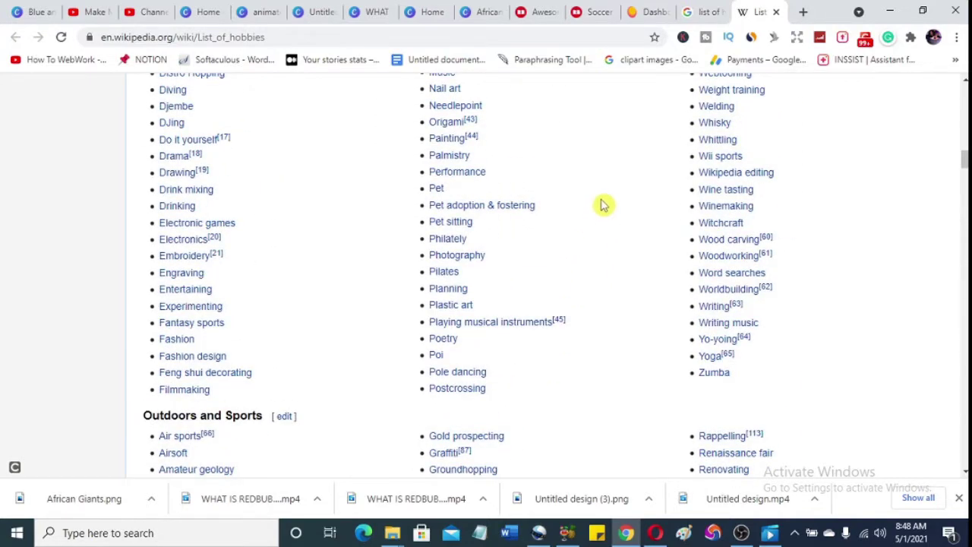
scroll(603, 206, "up", 3)
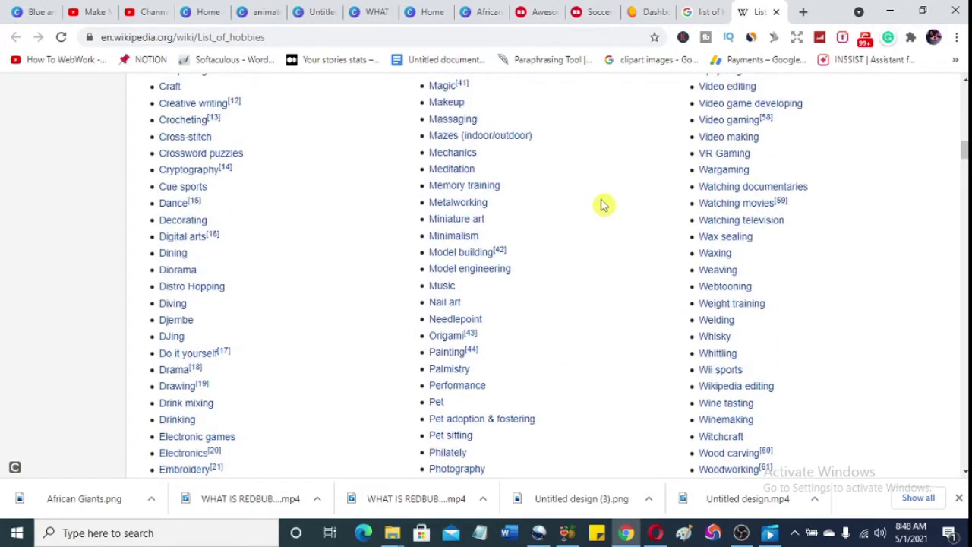
scroll(602, 205, "up", 6)
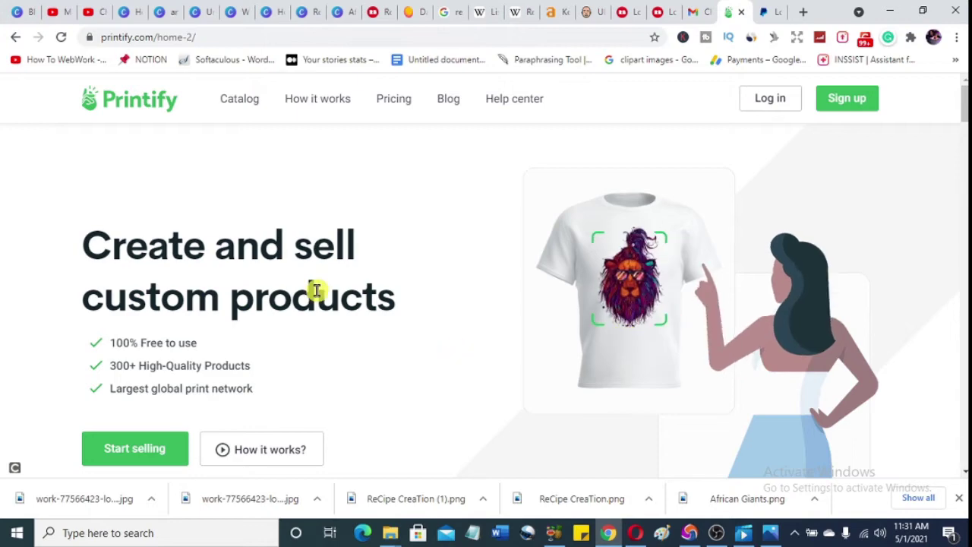
Look over the Printify home page, including its benefits section and header.
scroll(316, 293, "down", 8)
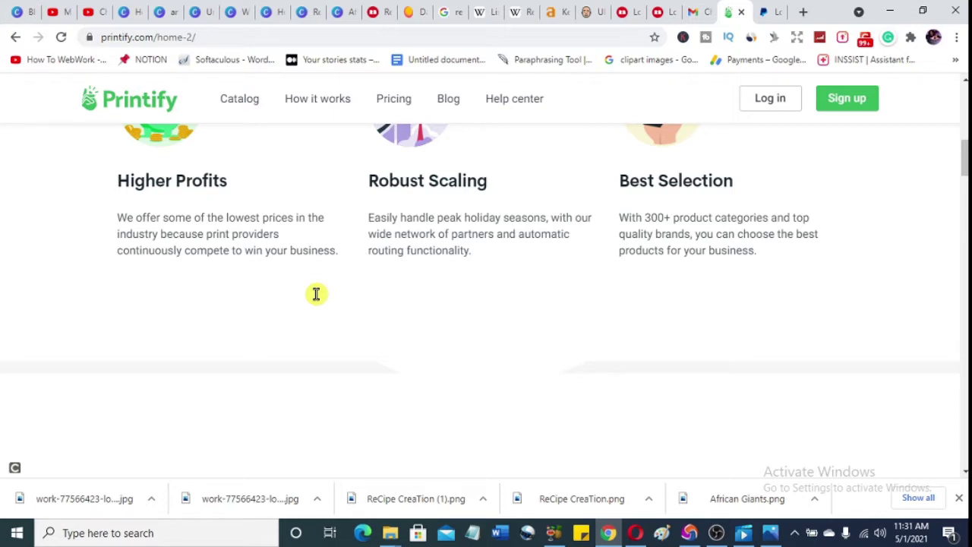
scroll(946, 164, "down", 1)
scroll(964, 174, "up", 4)
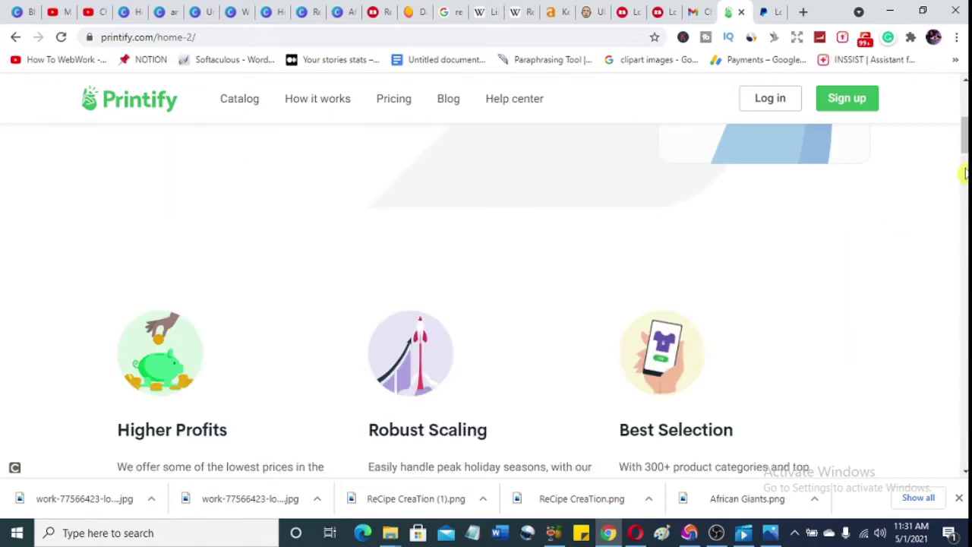
scroll(866, 255, "up", 5)
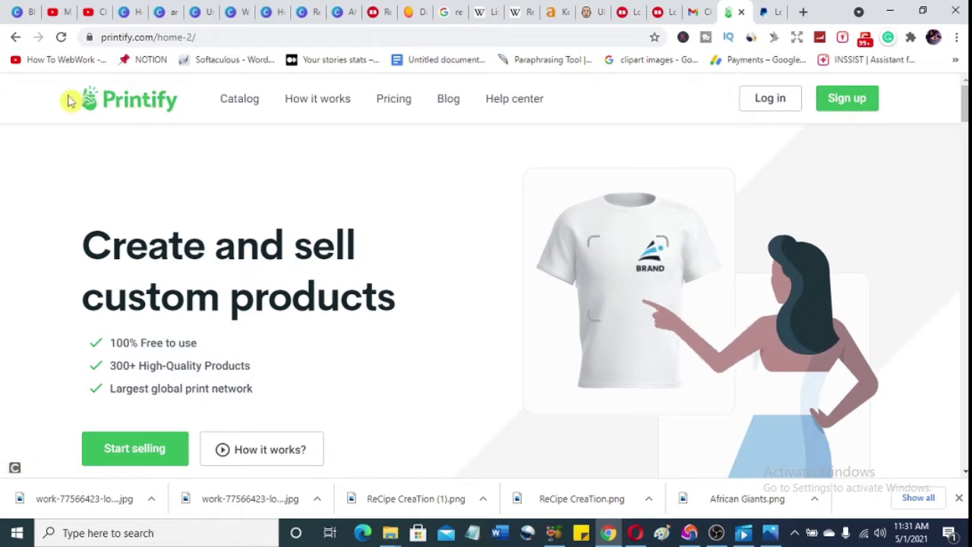
left_click_drag(129, 114, 174, 114)
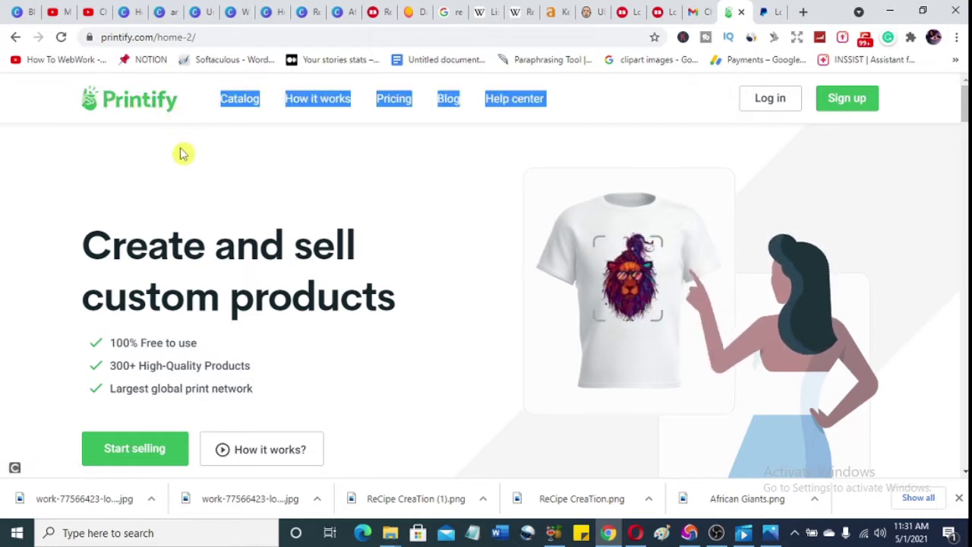
left_click(180, 154)
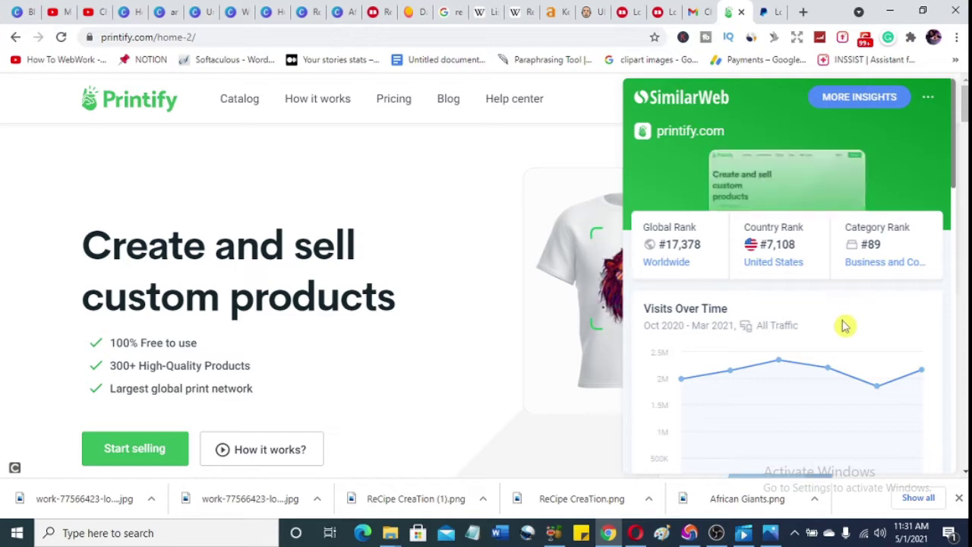
Review the monthly visits and average visit duration in SimilarWeb's traffic overview of printify.com.
scroll(843, 327, "down", 8)
scroll(841, 329, "up", 7)
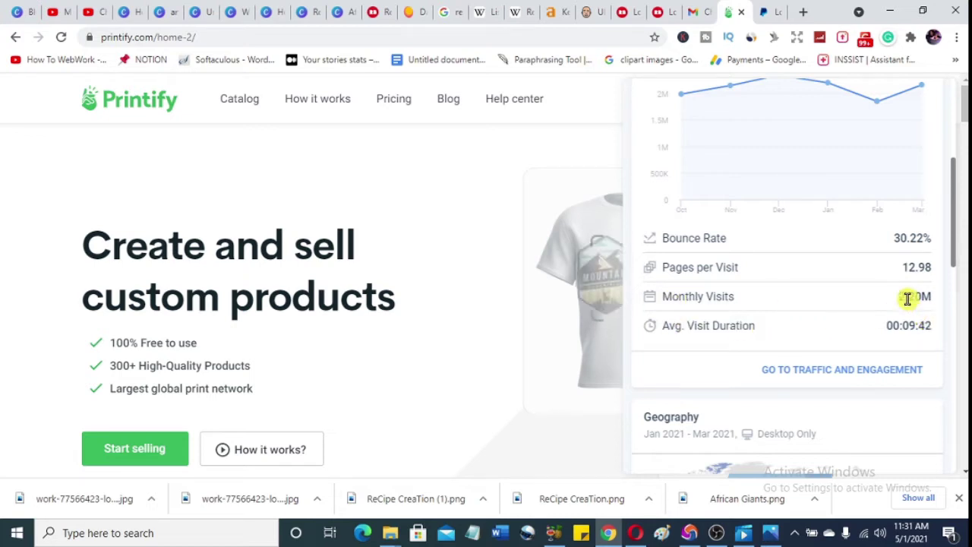
left_click_drag(899, 299, 933, 297)
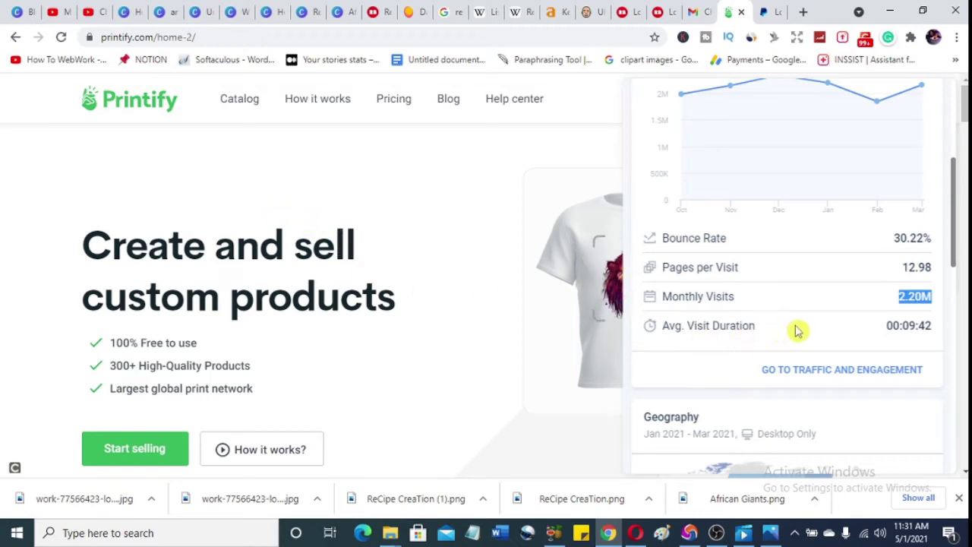
left_click_drag(886, 326, 927, 323)
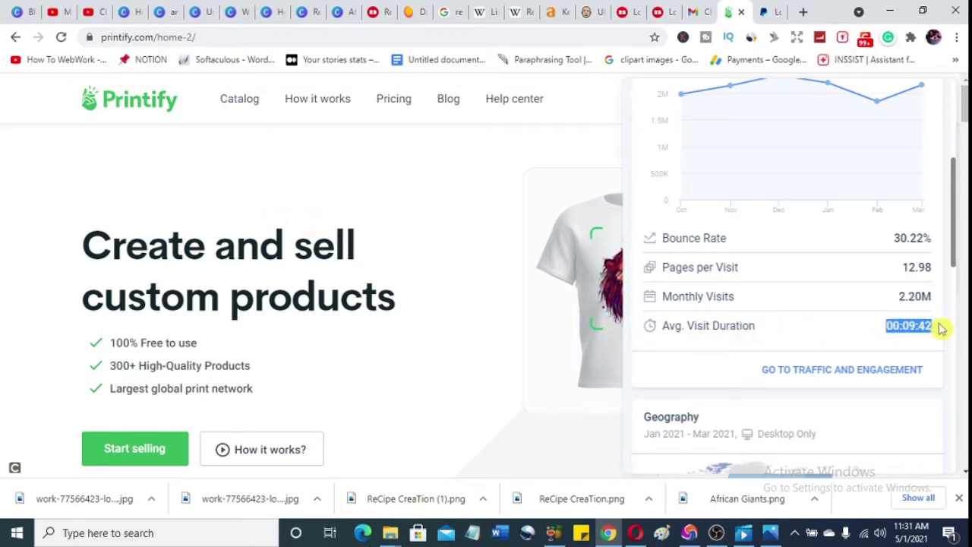
scroll(468, 315, "down", 1)
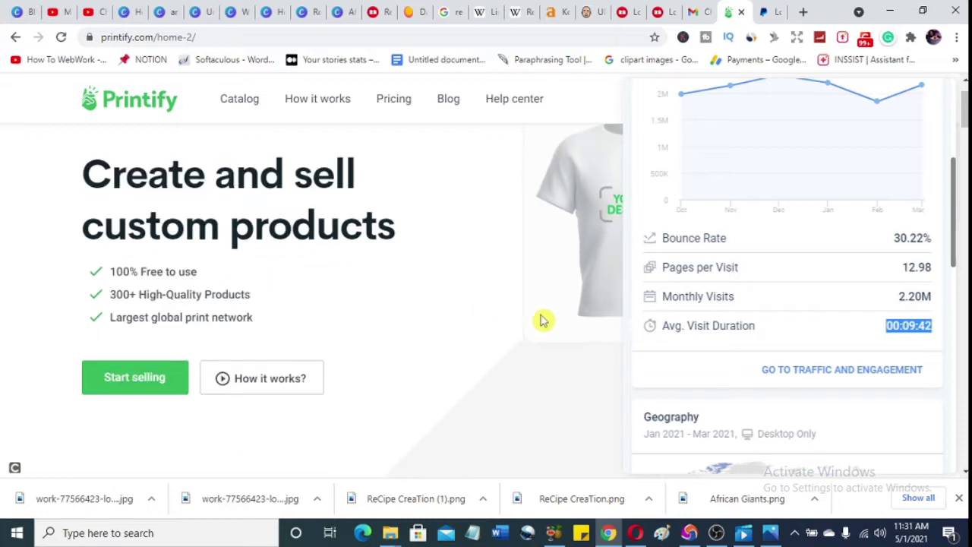
Check the United States' share among printify.com's top countries in SimilarWeb, and close the overview.
scroll(772, 338, "down", 4)
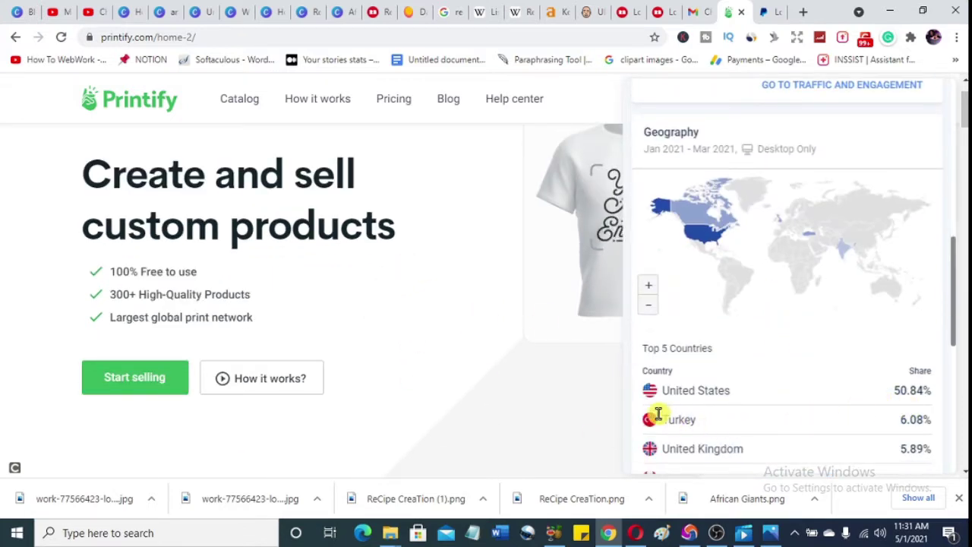
left_click_drag(825, 393, 936, 390)
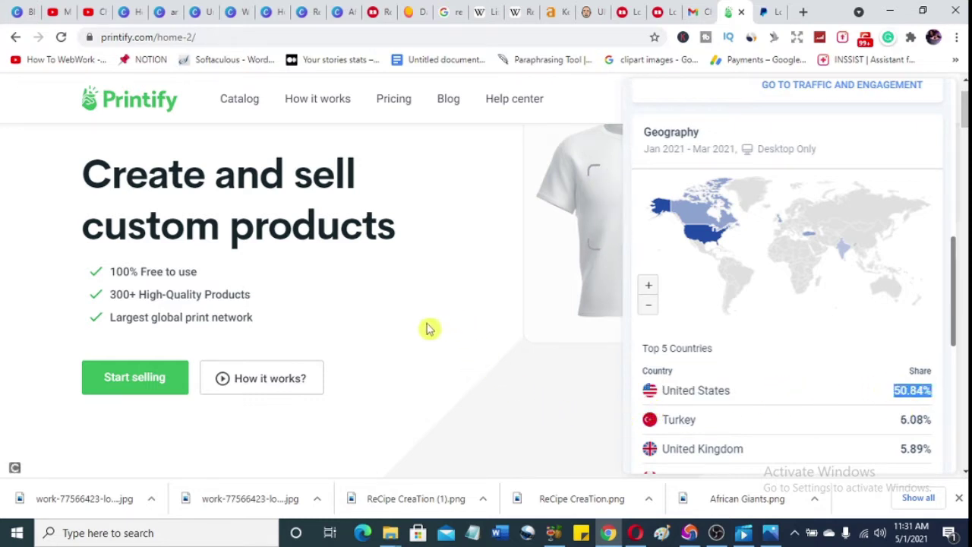
scroll(430, 313, "down", 5)
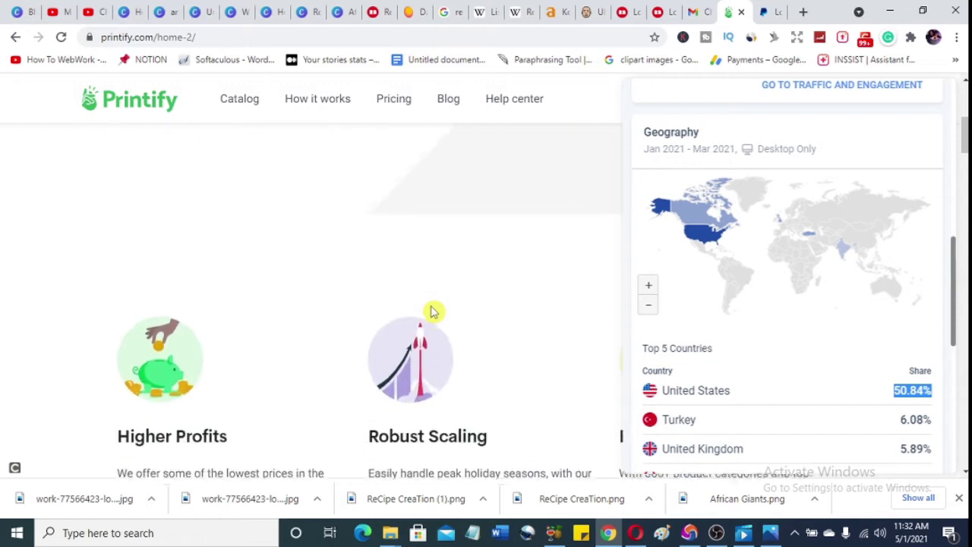
scroll(430, 313, "up", 5)
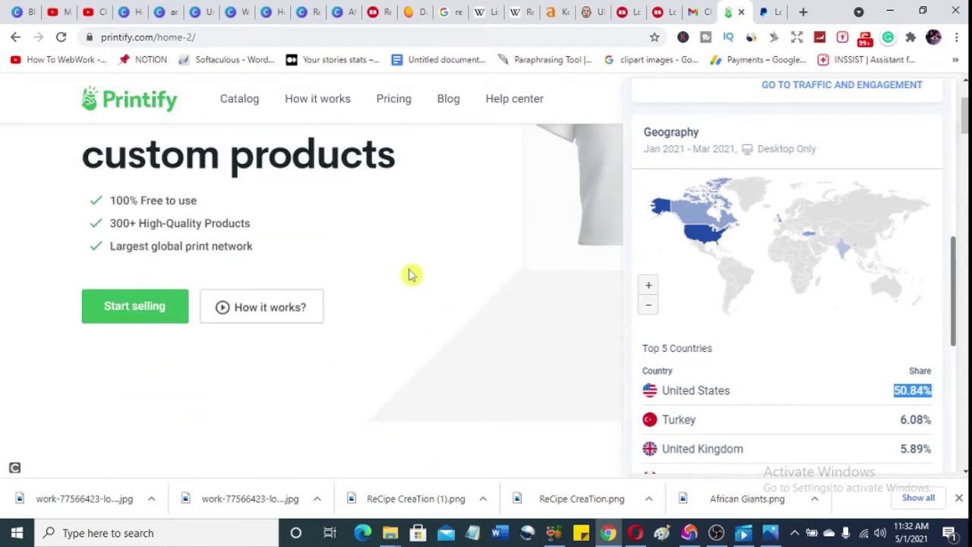
left_click(414, 262)
scroll(418, 263, "up", 2)
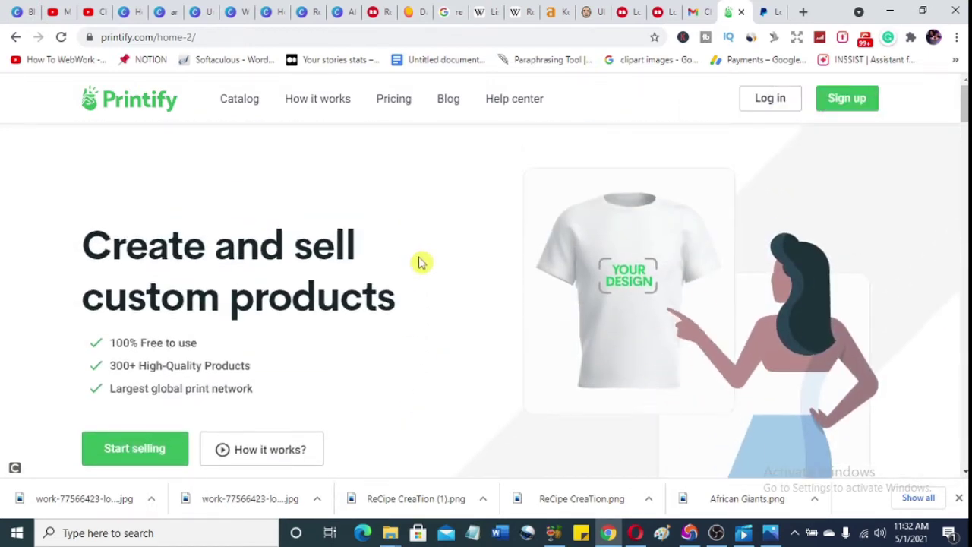
Sign up for a free Printify account using an existing Google account.
scroll(418, 263, "down", 1)
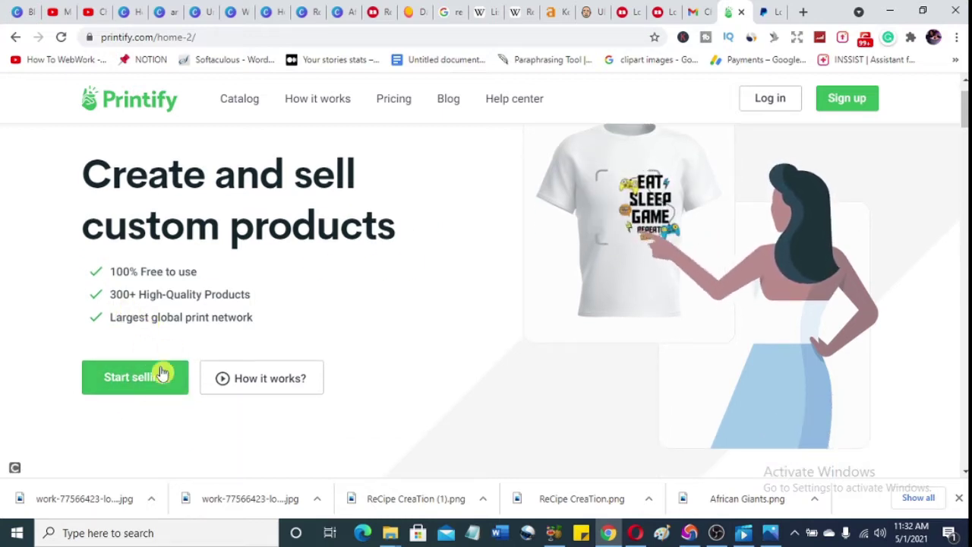
left_click(124, 386)
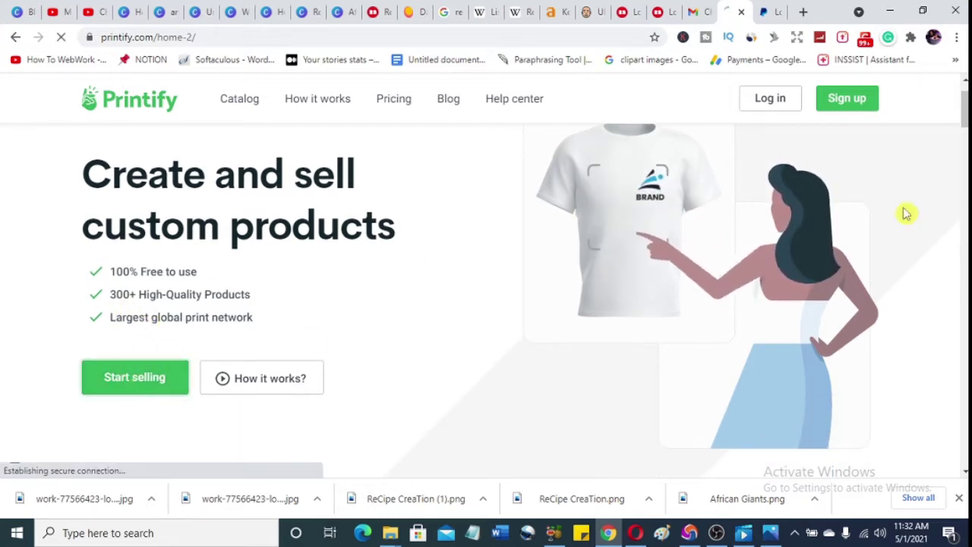
left_click(843, 107)
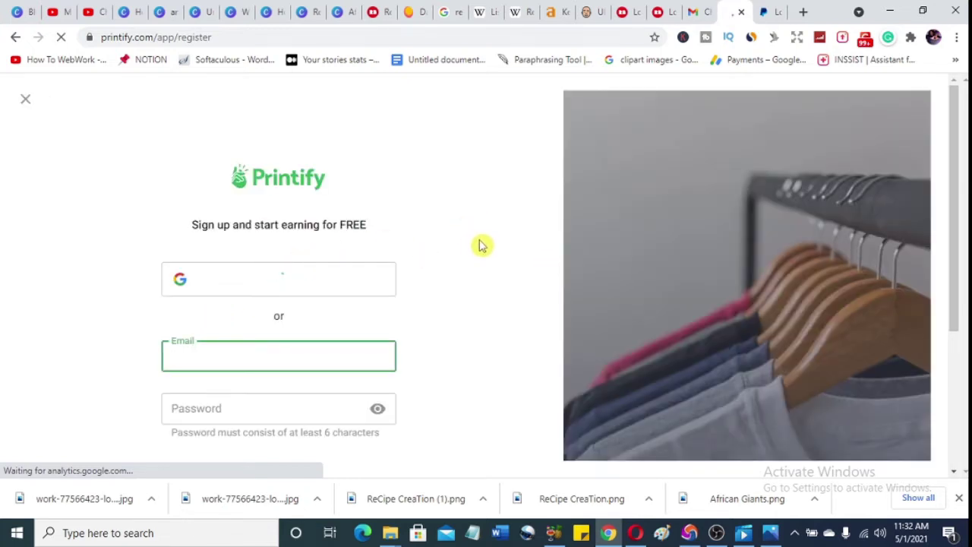
scroll(456, 240, "down", 1)
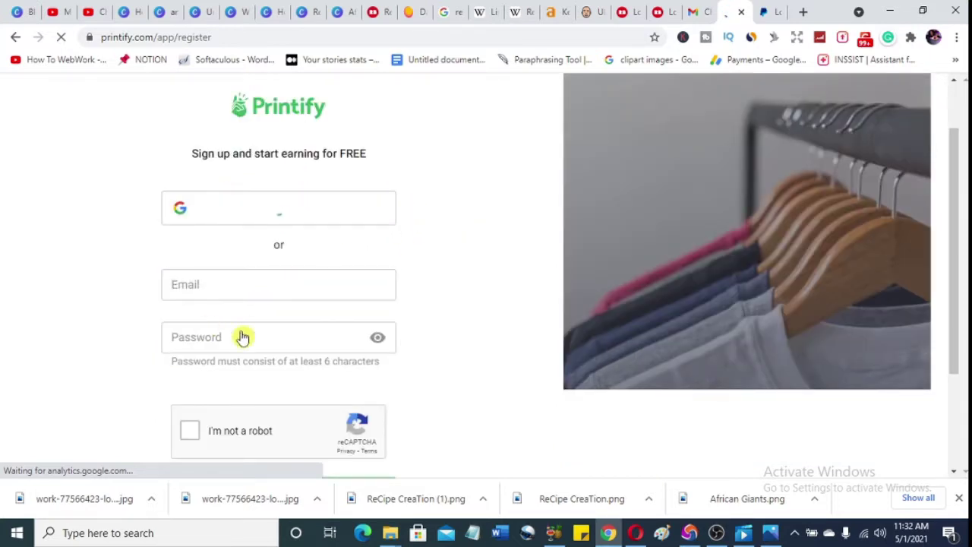
scroll(250, 384, "down", 2)
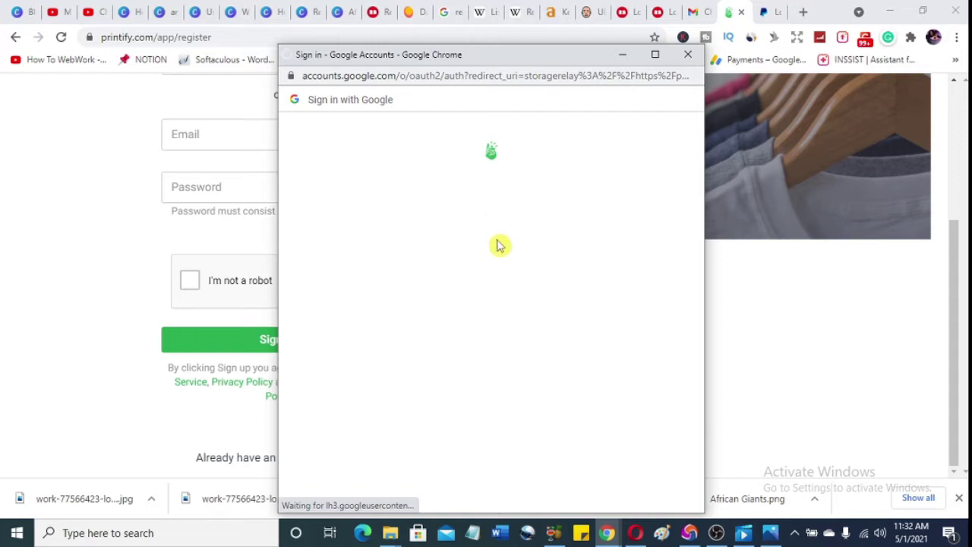
left_click(433, 310)
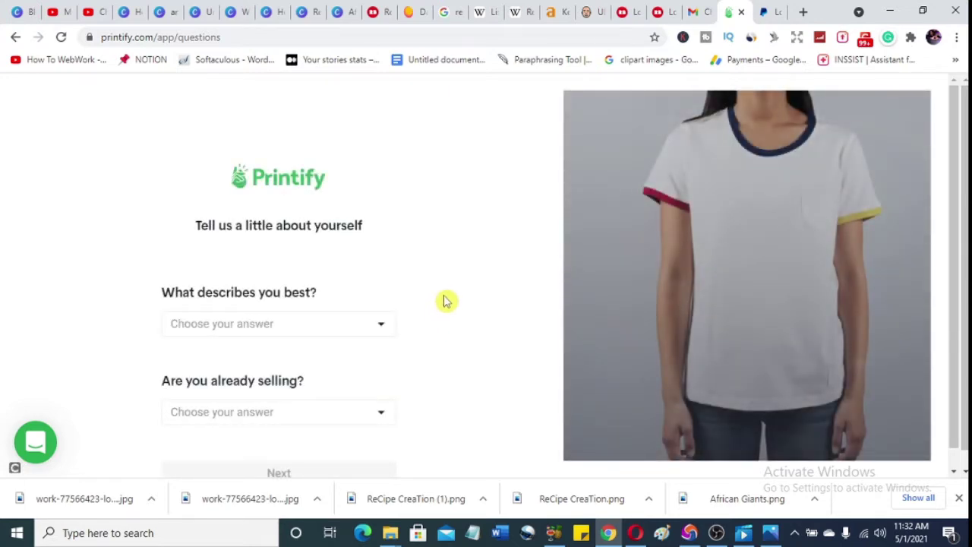
Answer the "What describes you best?" question with Content creator.
scroll(445, 301, "down", 1)
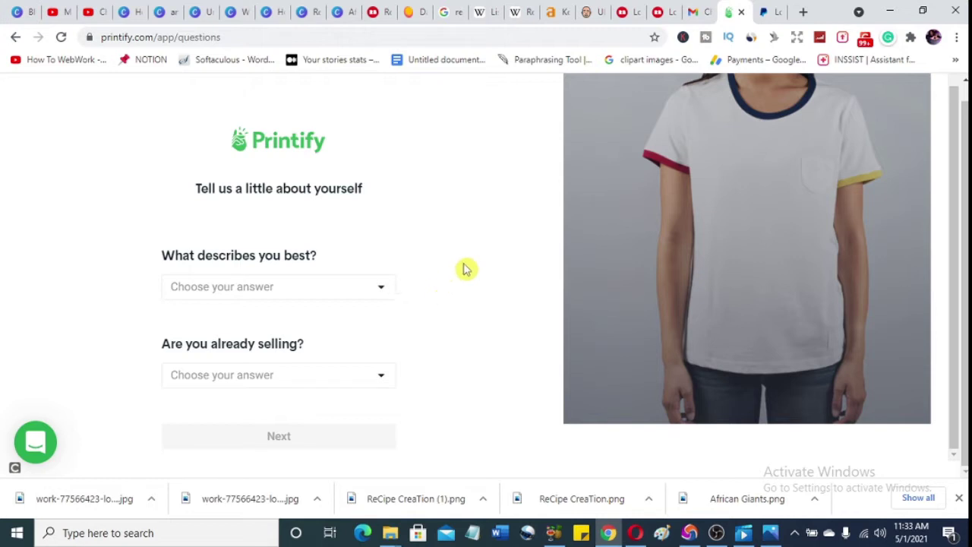
left_click(302, 287)
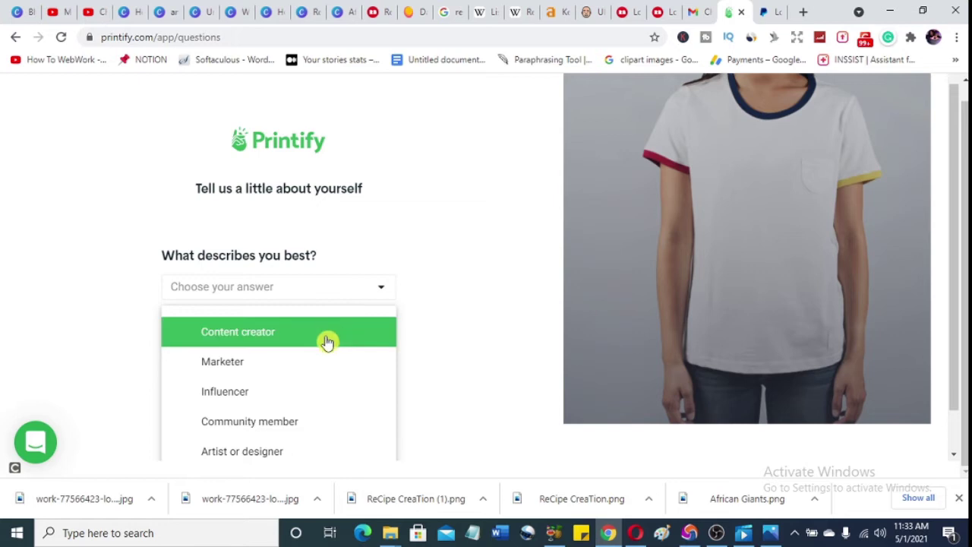
scroll(326, 341, "down", 1)
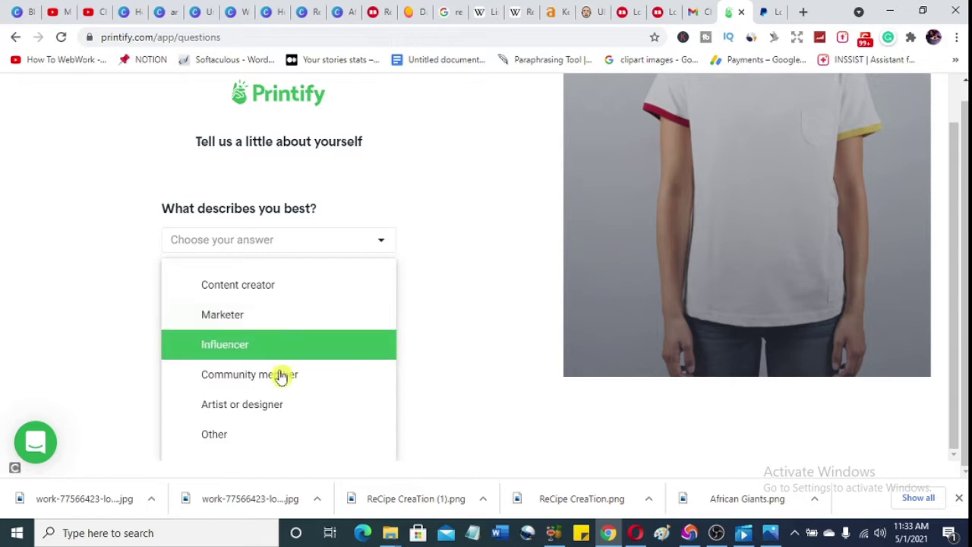
left_click(258, 286)
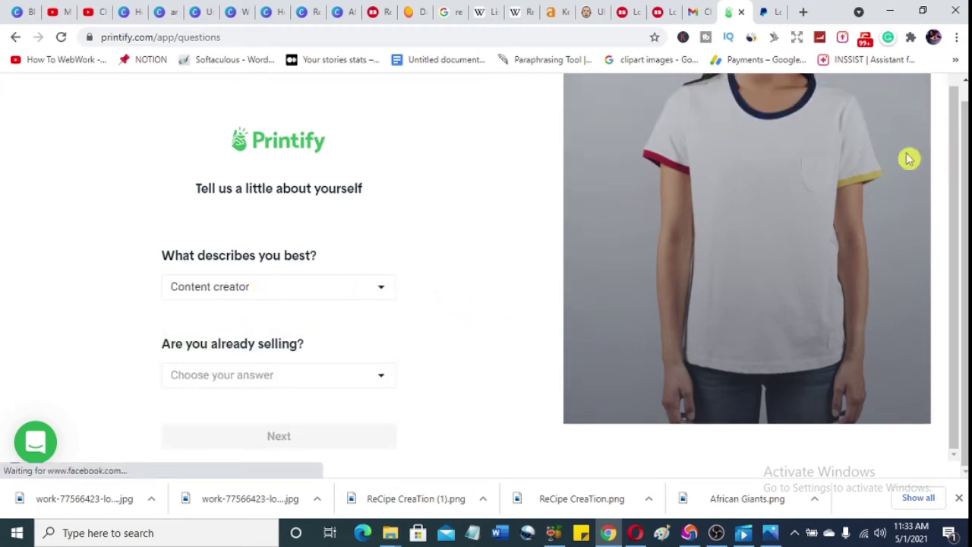
Answer the "Are you already selling?" question with "Yes, I have an online store".
scroll(737, 243, "up", 1)
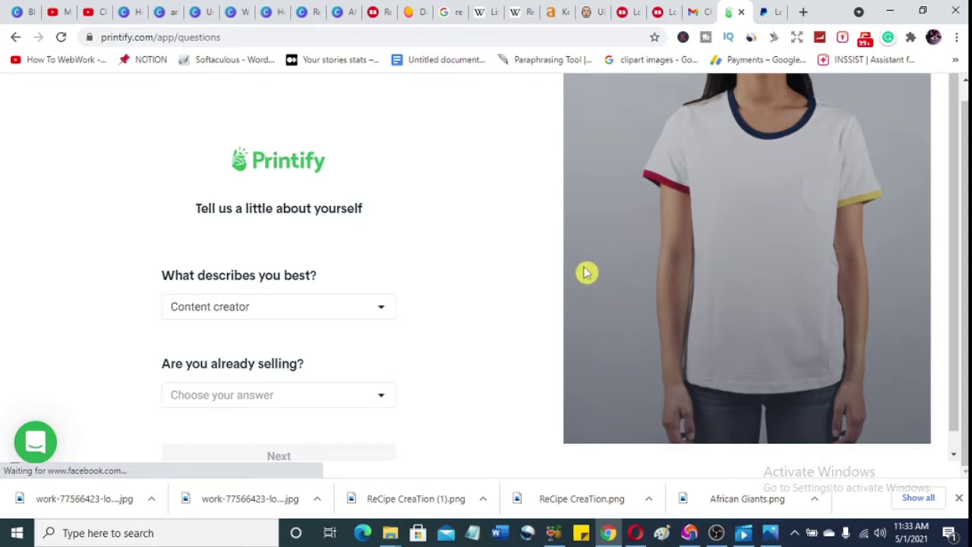
scroll(402, 332, "down", 1)
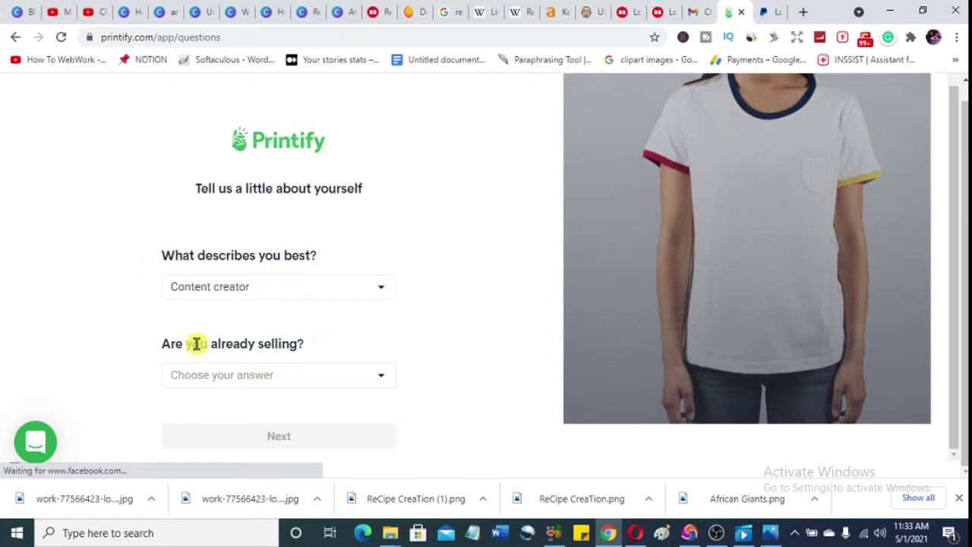
left_click(282, 384)
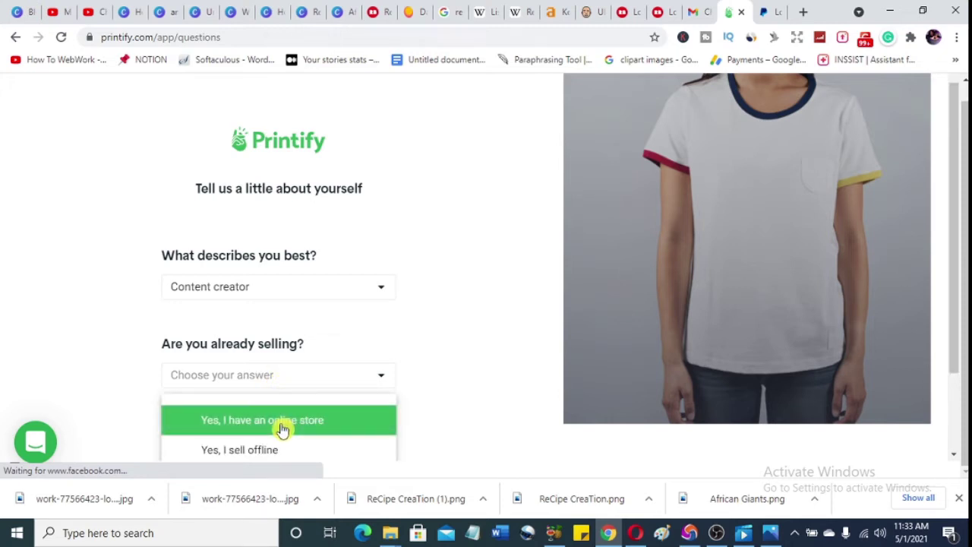
left_click(281, 430)
scroll(455, 308, "down", 1)
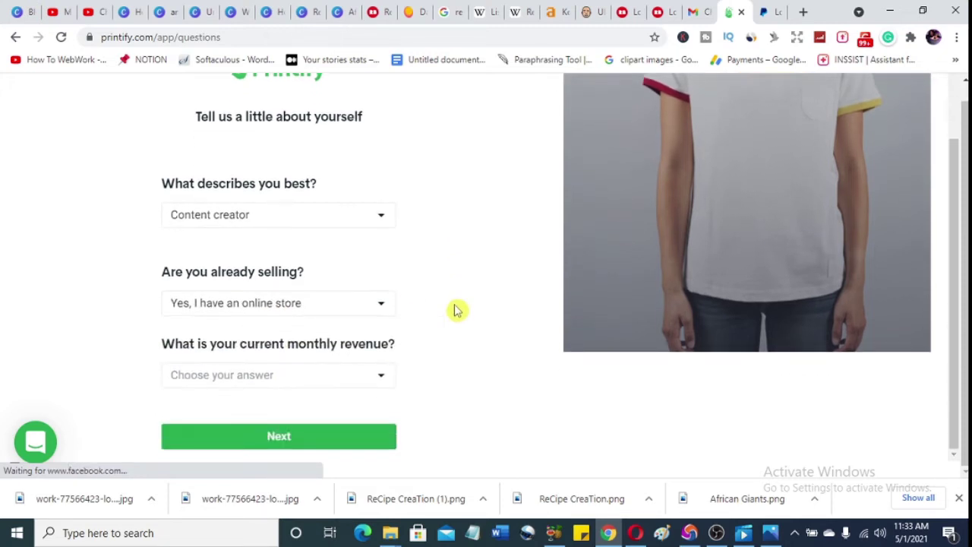
Set the current monthly revenue to $5,000 USD - $50,000 USD and submit the questionnaire.
left_click(356, 383)
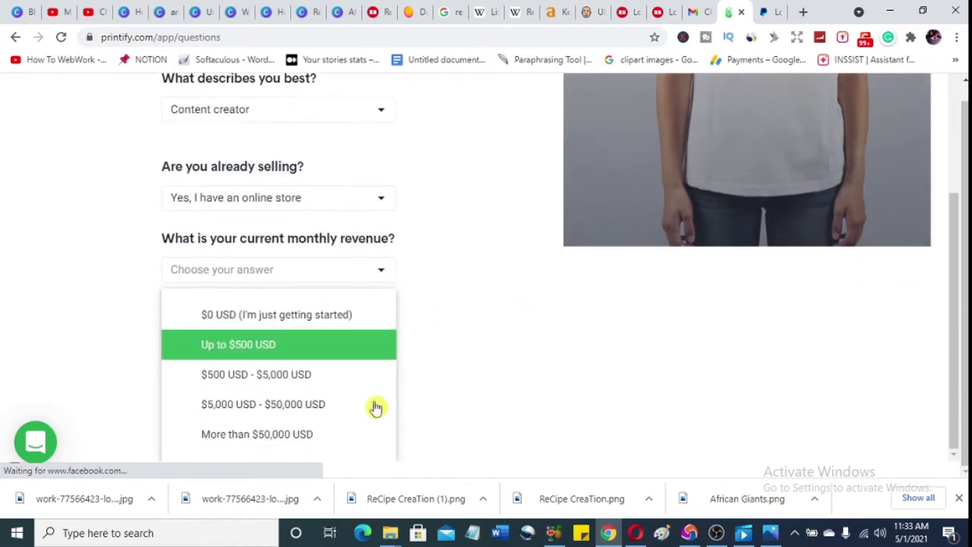
left_click(373, 408)
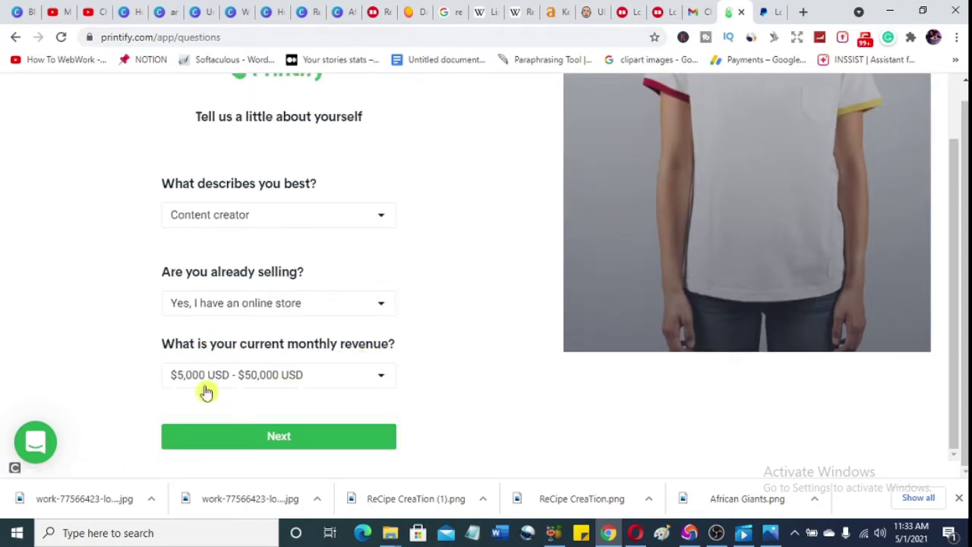
left_click(283, 443)
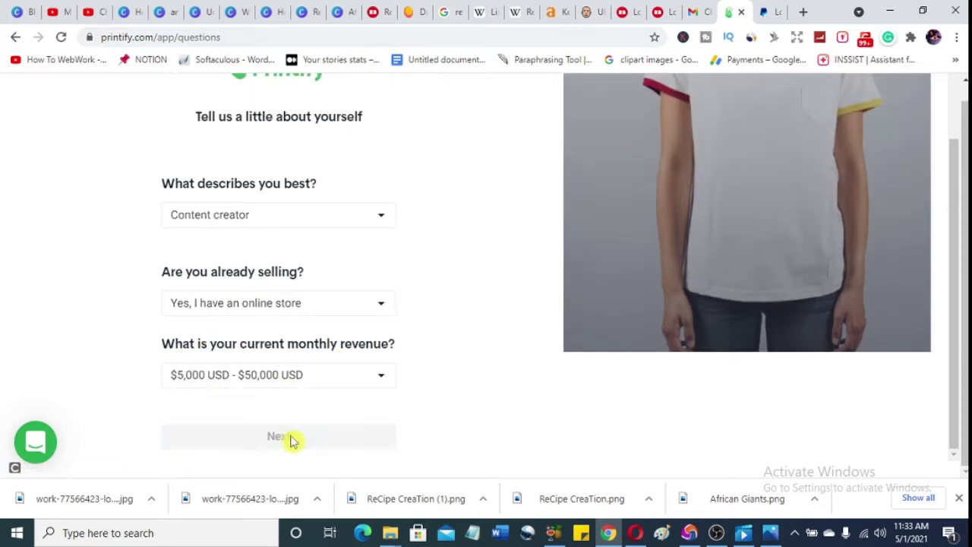
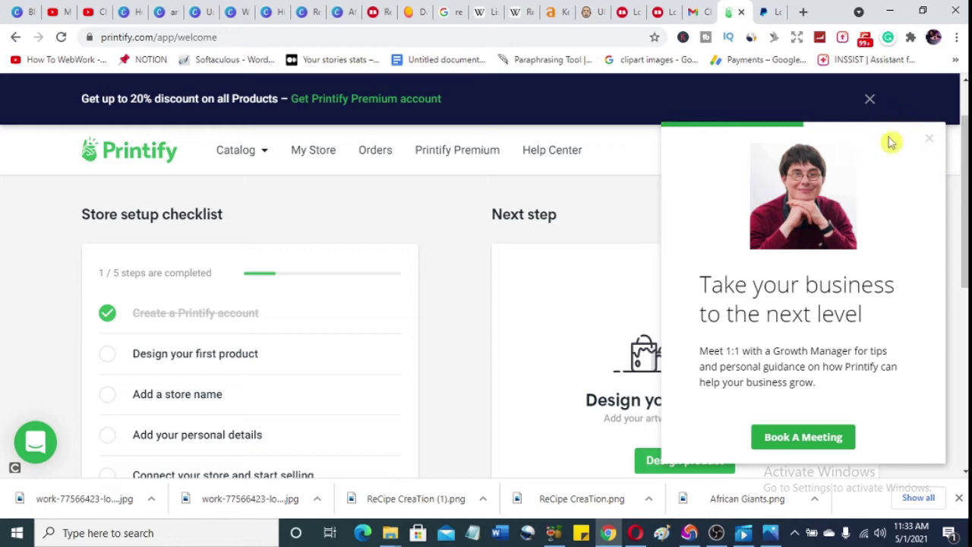
Dismiss the Growth Manager meeting offer and start designing the first product from the store setup page.
left_click(931, 142)
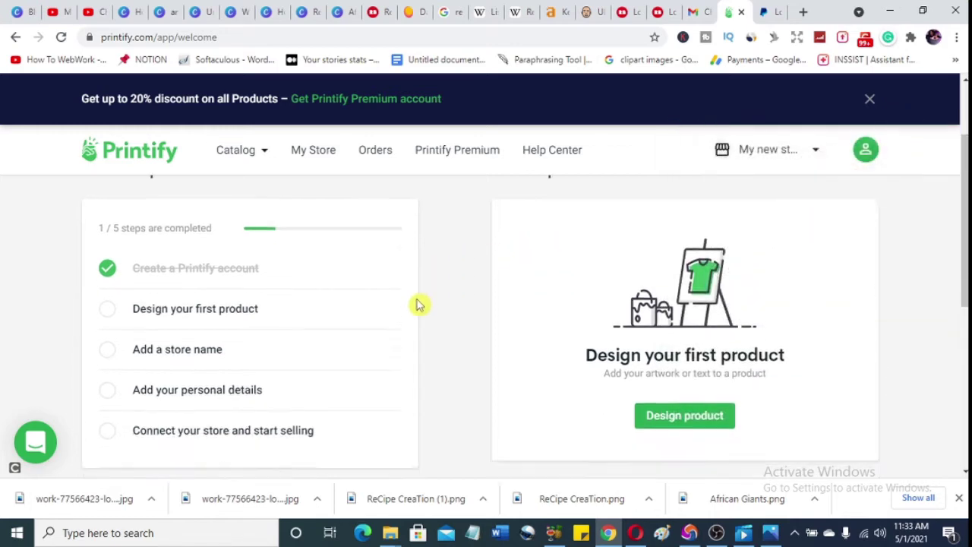
scroll(417, 309, "down", 2)
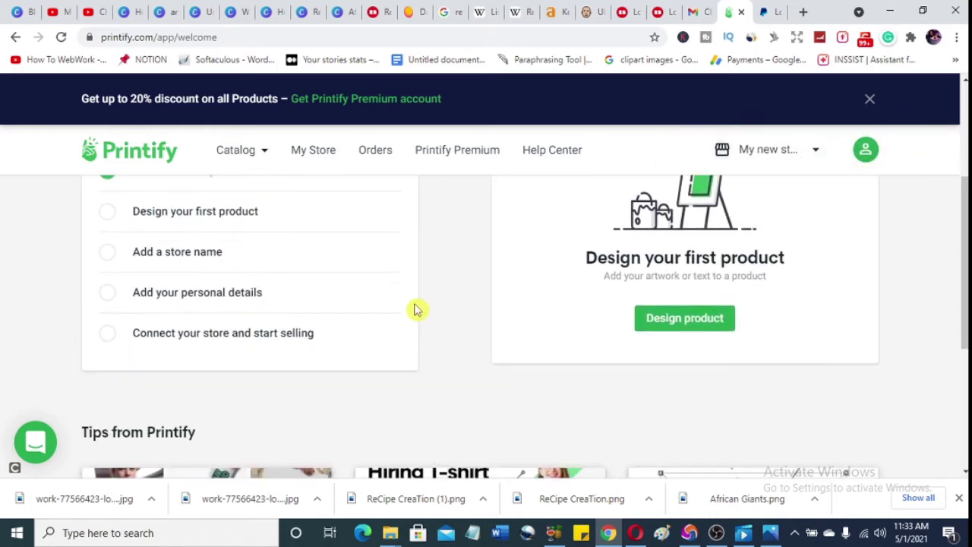
scroll(417, 309, "up", 1)
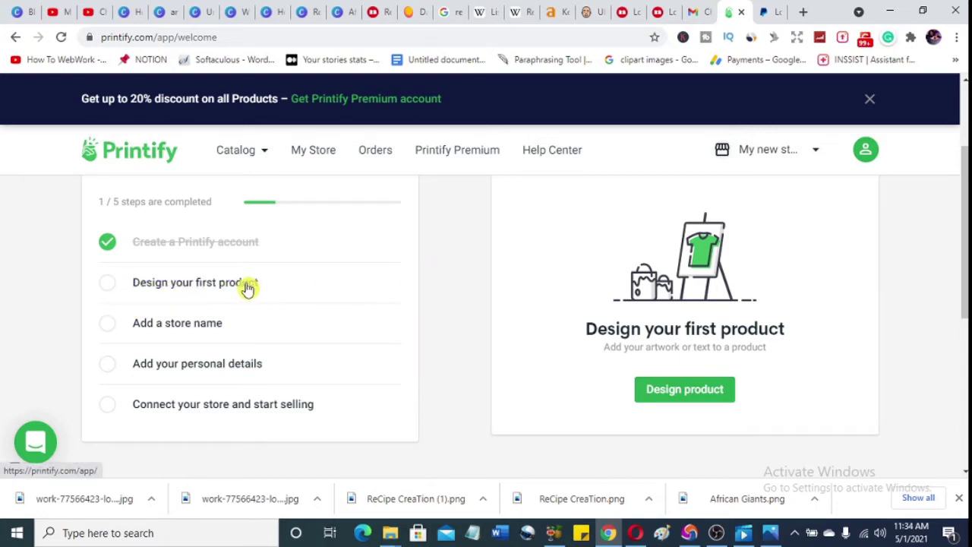
left_click(697, 400)
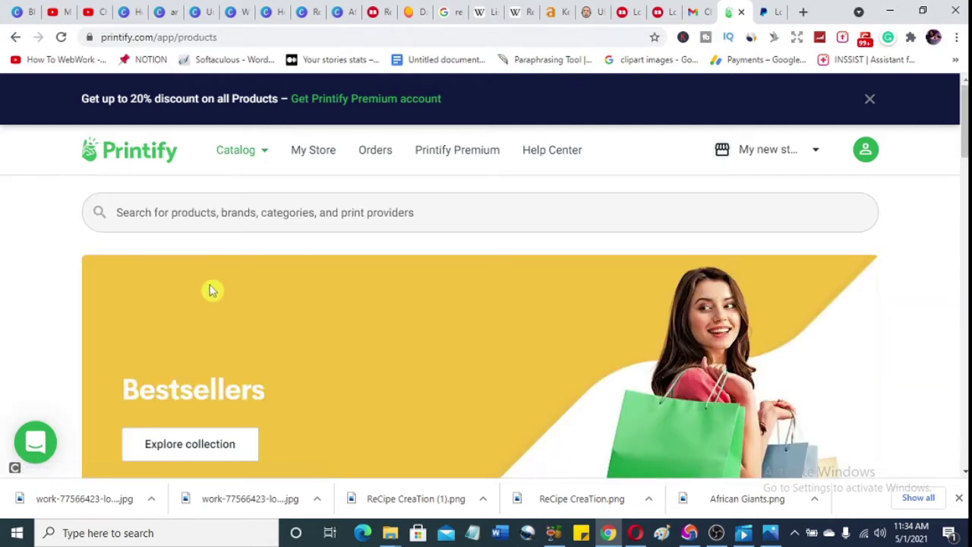
Browse the product catalog's new arrivals, categories, AOP clothing and eco-friendly items with their prices.
scroll(397, 293, "down", 1)
scroll(398, 293, "down", 4)
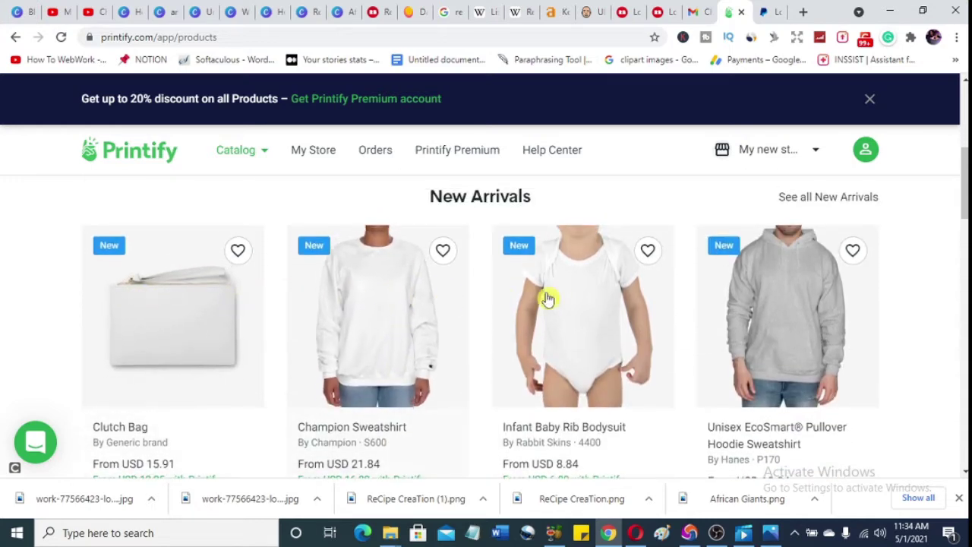
scroll(746, 380, "down", 7)
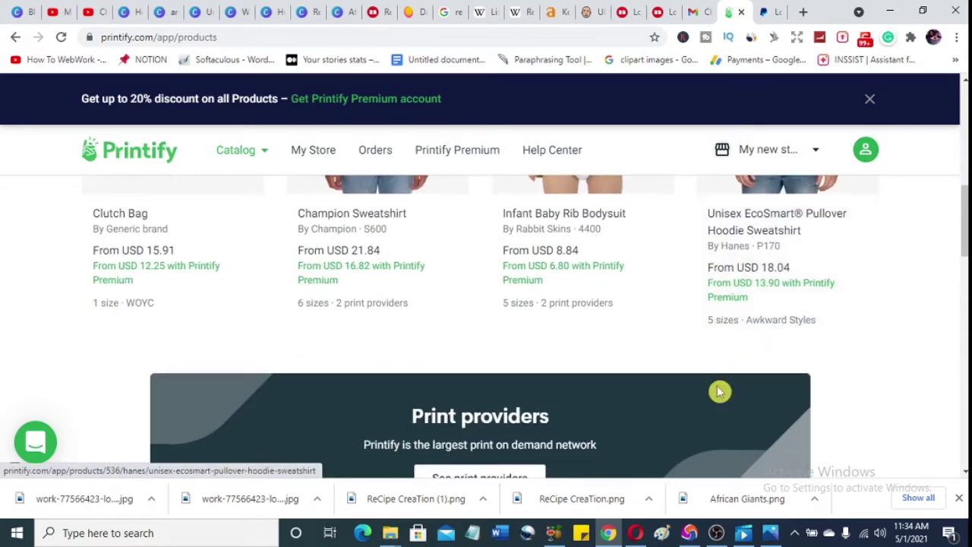
scroll(714, 392, "down", 2)
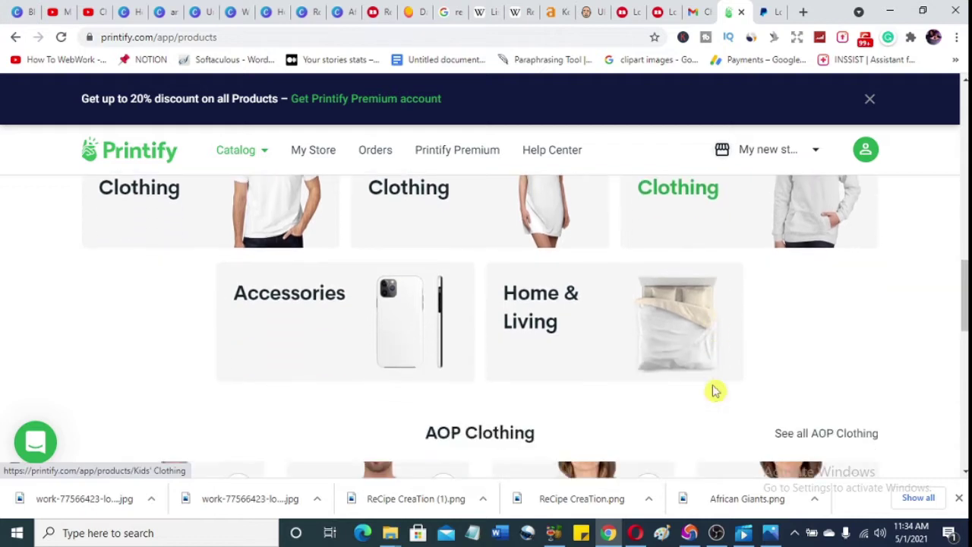
scroll(714, 392, "up", 1)
scroll(714, 391, "down", 5)
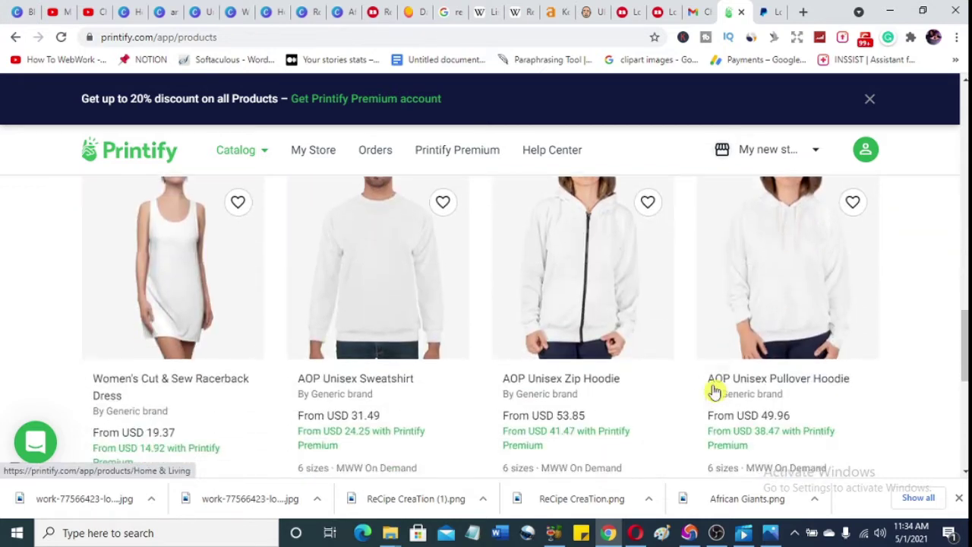
scroll(715, 391, "down", 5)
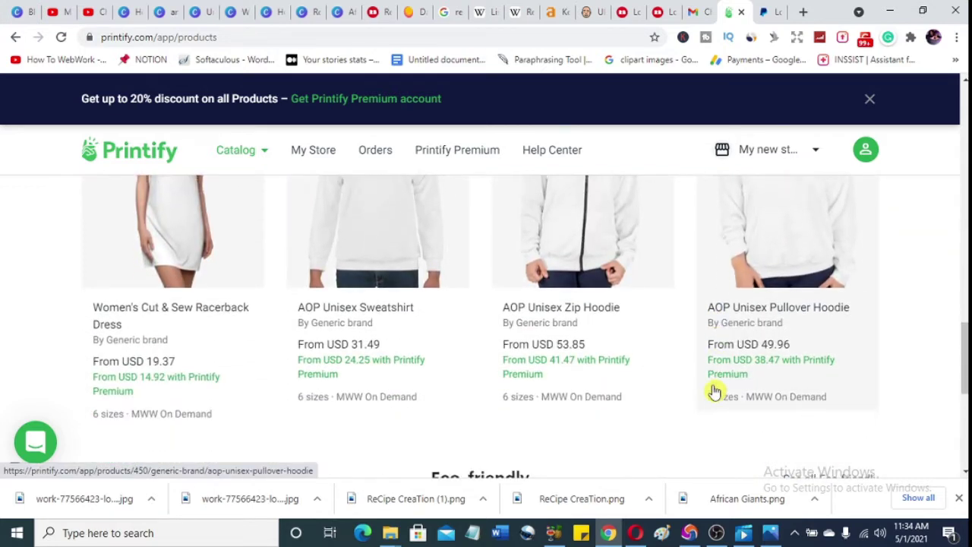
scroll(714, 391, "down", 1)
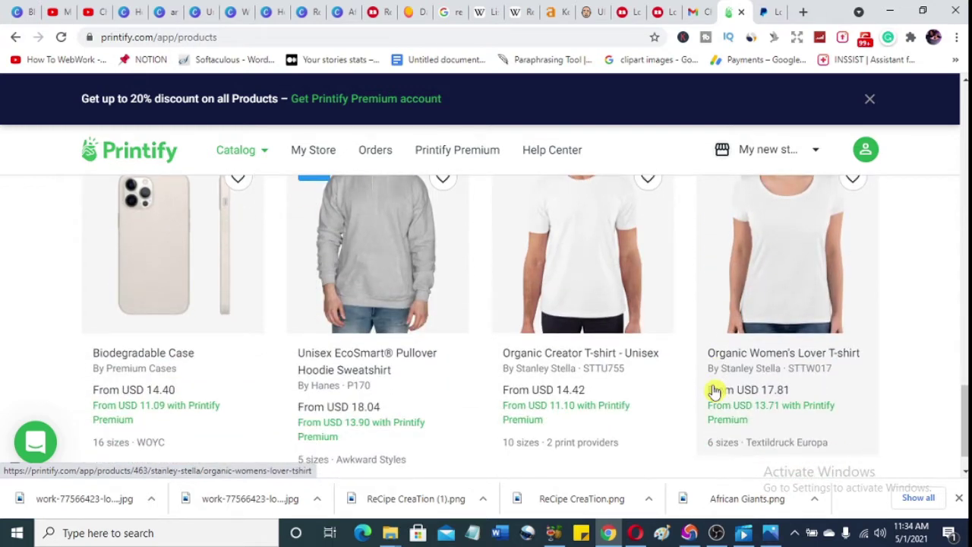
scroll(714, 391, "down", 1)
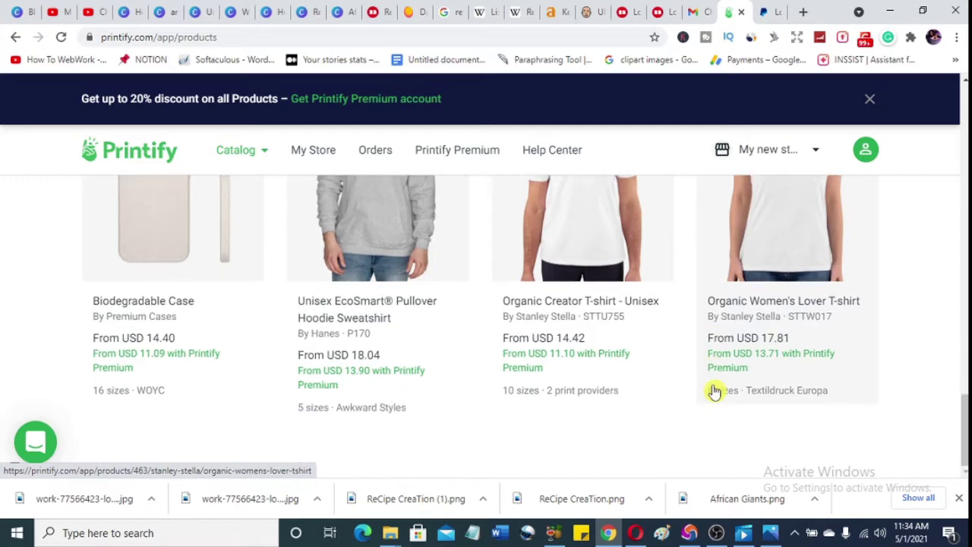
scroll(714, 391, "up", 4)
scroll(714, 391, "down", 2)
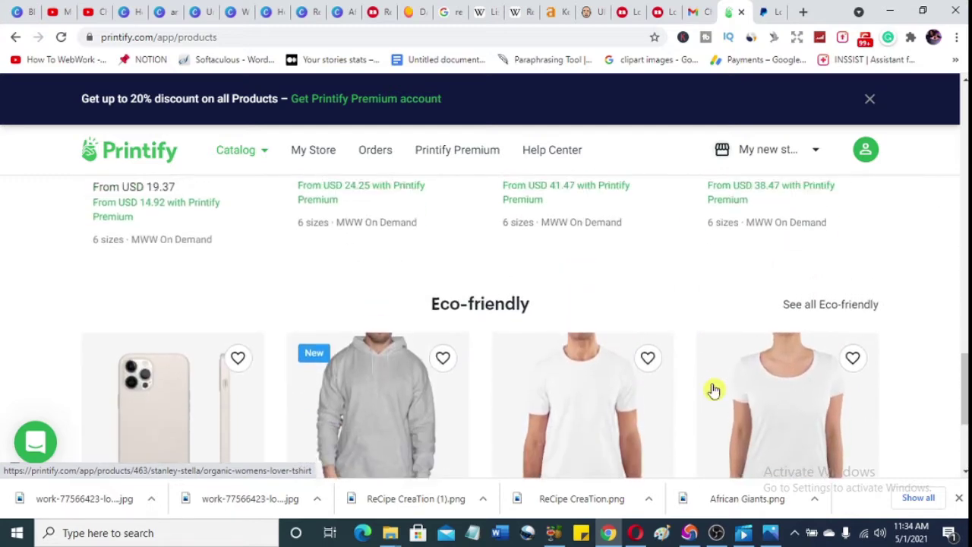
scroll(714, 391, "down", 1)
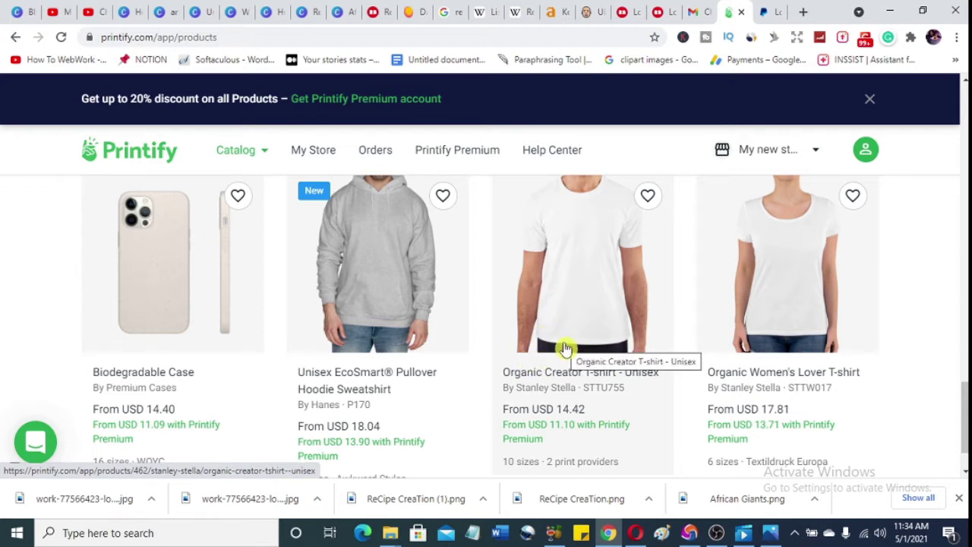
Open the eco-friendly Organic Creator T-shirt - Unisex and review its description and print providers.
left_click(568, 312)
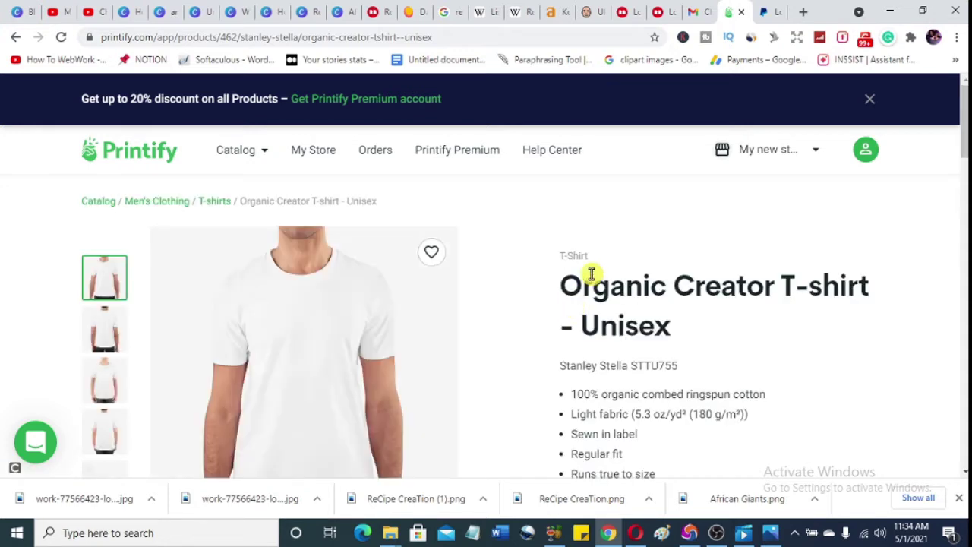
scroll(592, 273, "down", 3)
scroll(627, 289, "up", 1)
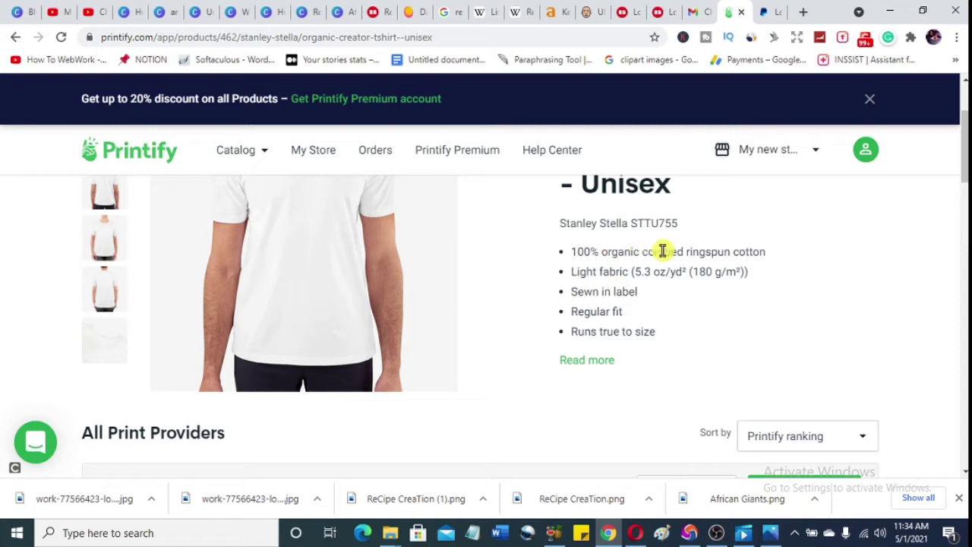
scroll(664, 278, "down", 3)
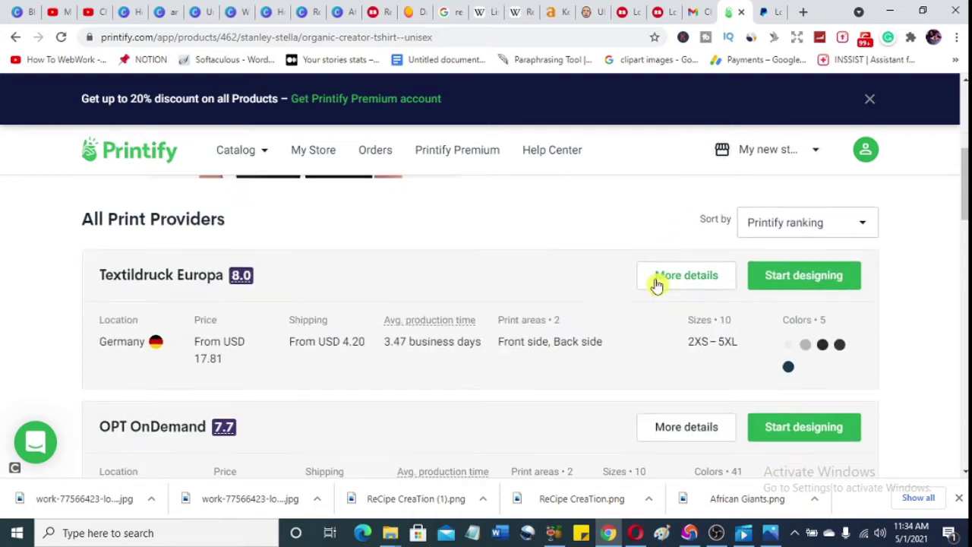
scroll(477, 239, "up", 1)
scroll(476, 240, "down", 1)
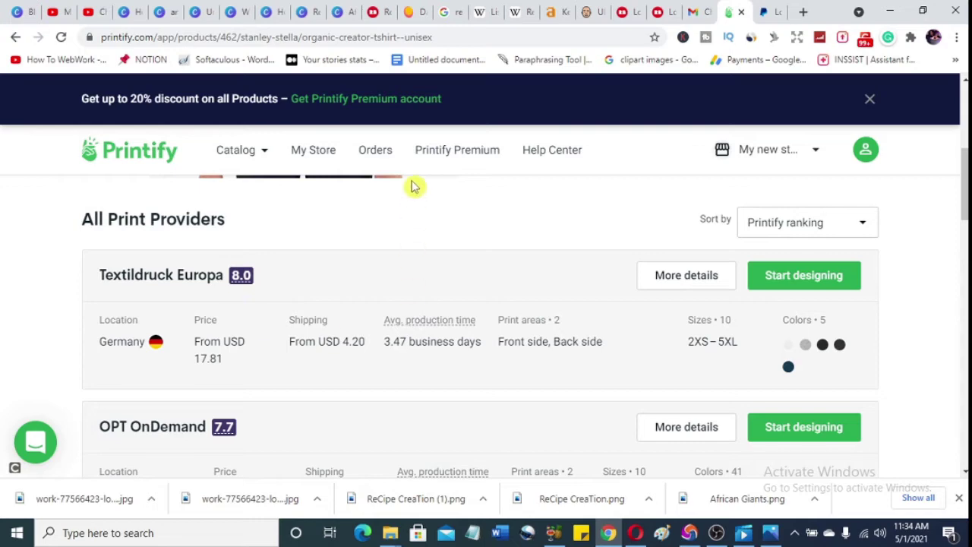
scroll(418, 199, "up", 1)
scroll(424, 208, "up", 5)
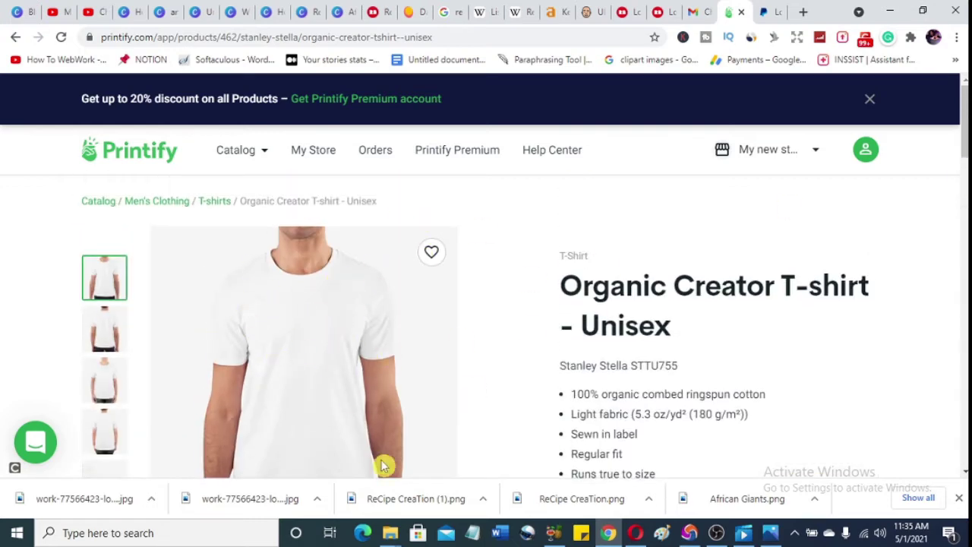
Compare the Textildruck Europa and OPT OnDemand offers for the T-shirt, and check its care instructions and size guide.
scroll(582, 296, "down", 4)
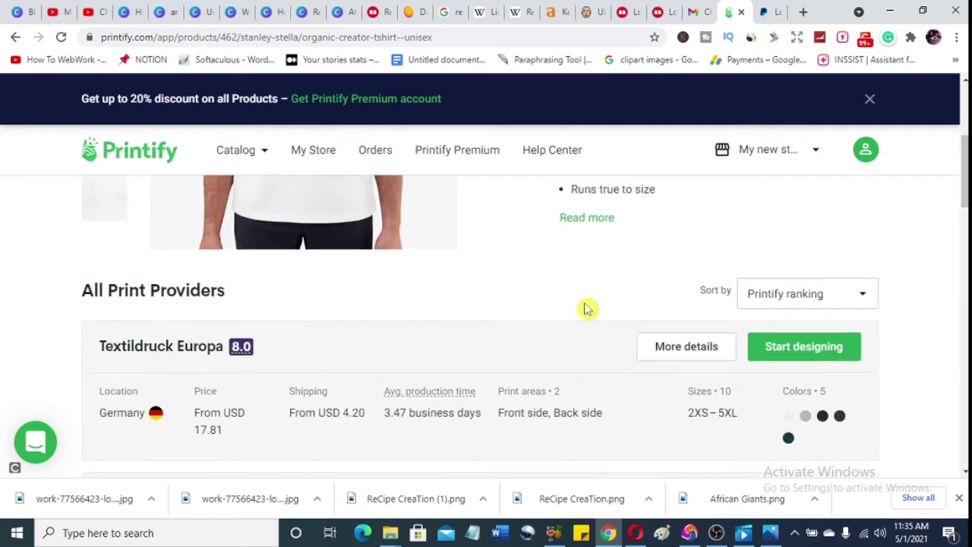
scroll(585, 308, "down", 1)
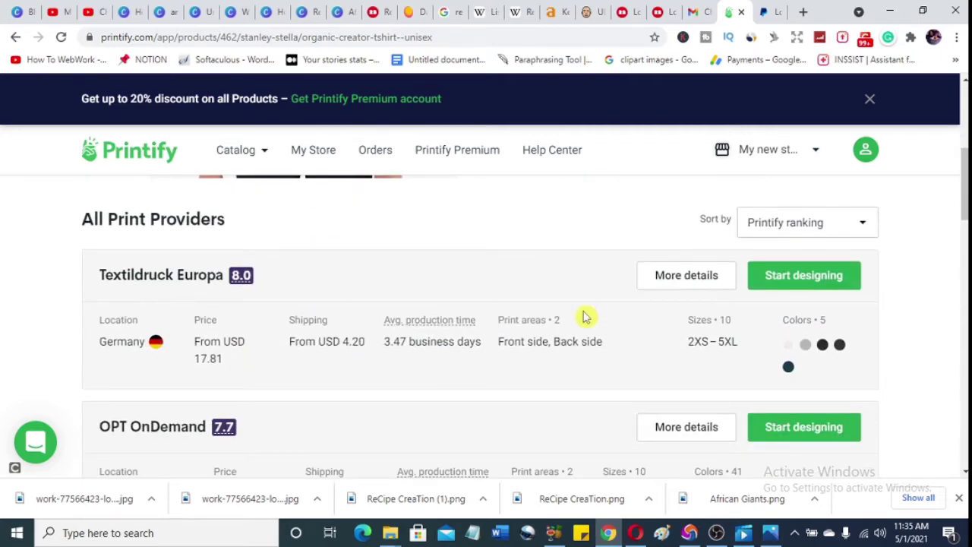
scroll(582, 317, "down", 3)
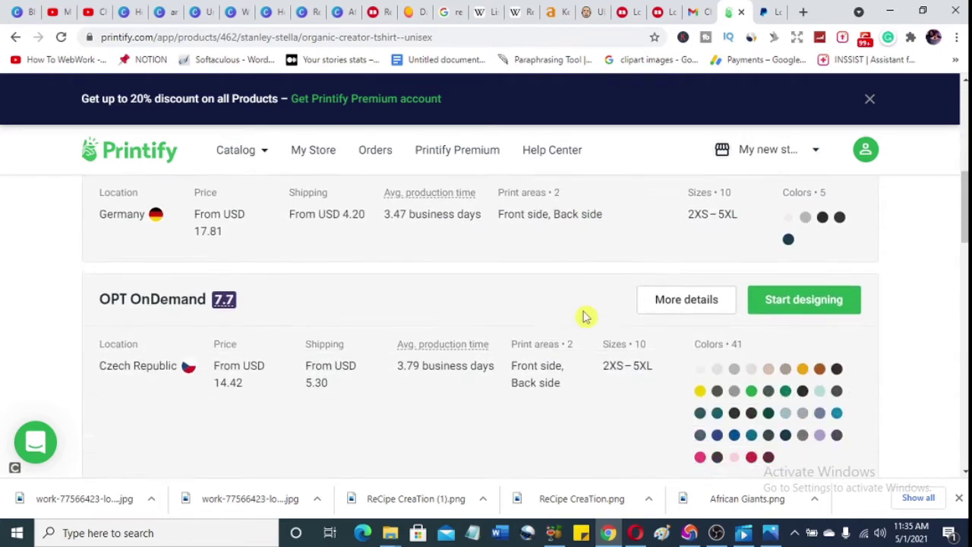
scroll(582, 317, "up", 2)
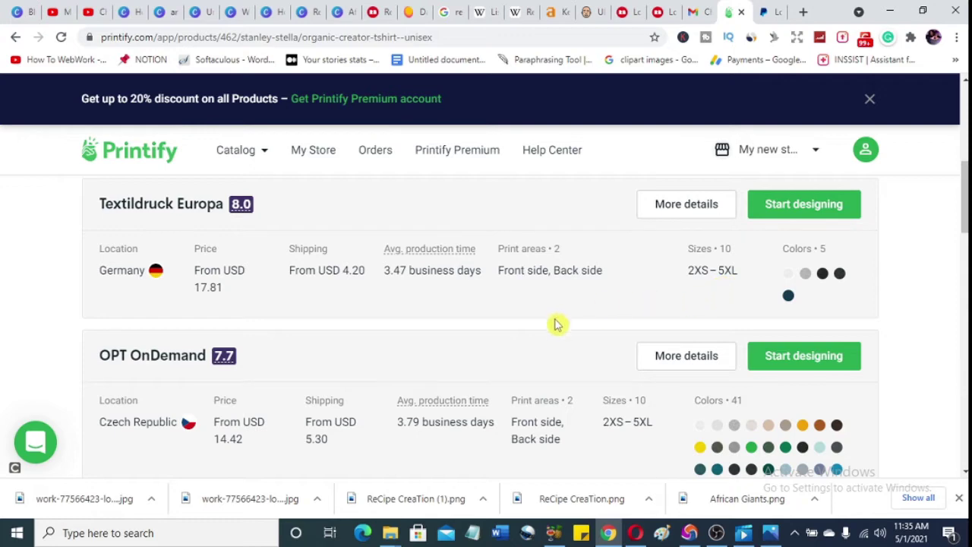
scroll(213, 267, "down", 5)
scroll(279, 289, "down", 5)
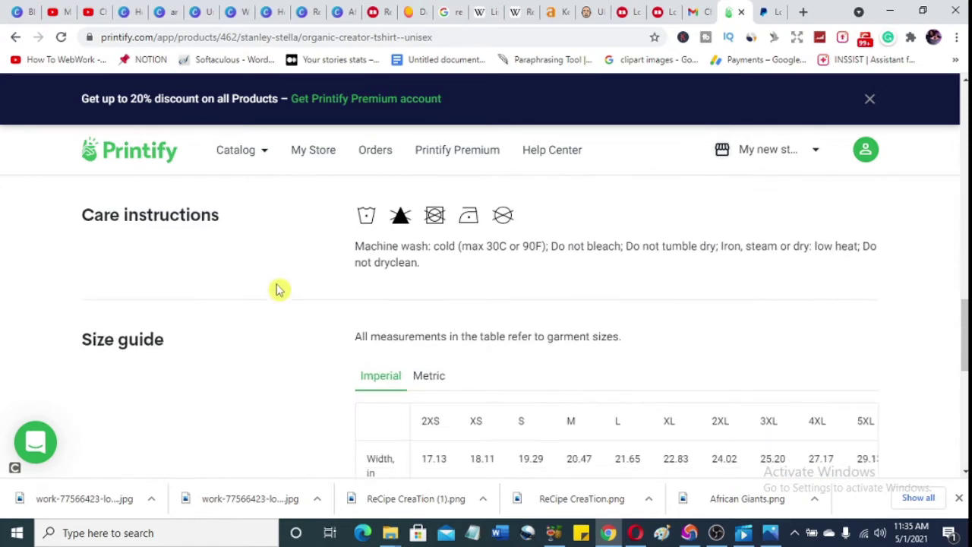
Compare the recommended T-shirts under the Organic Creator T-shirt by style, price and number of print providers.
scroll(279, 289, "down", 5)
scroll(279, 293, "down", 1)
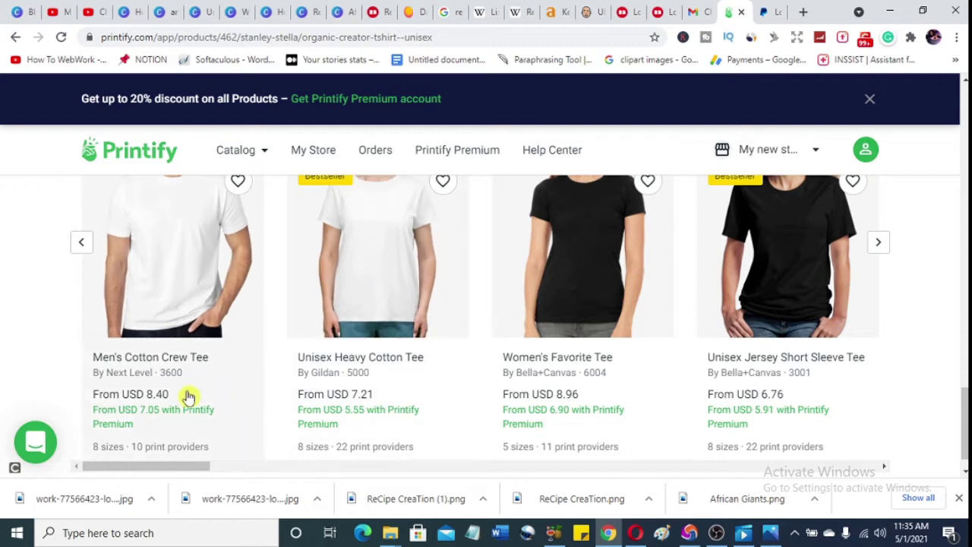
scroll(426, 304, "up", 1)
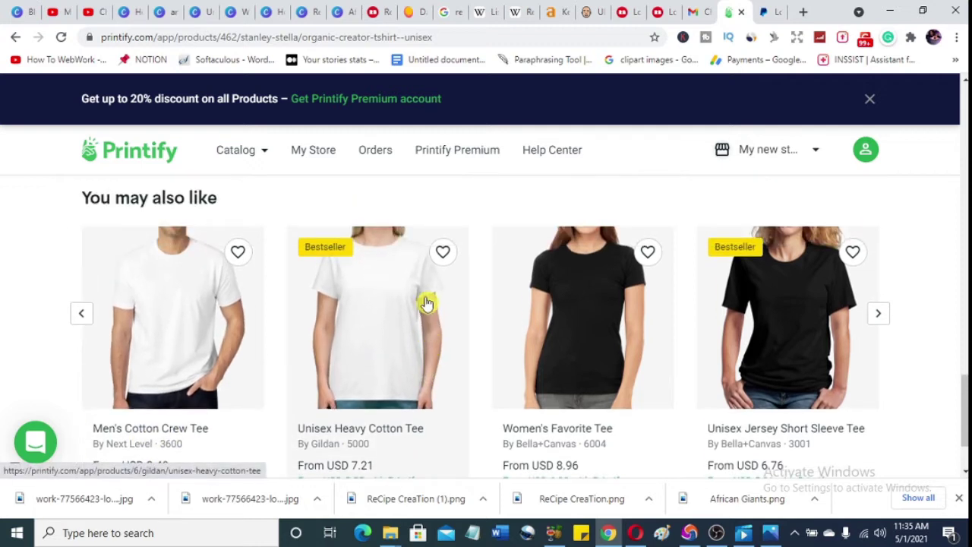
scroll(426, 304, "down", 1)
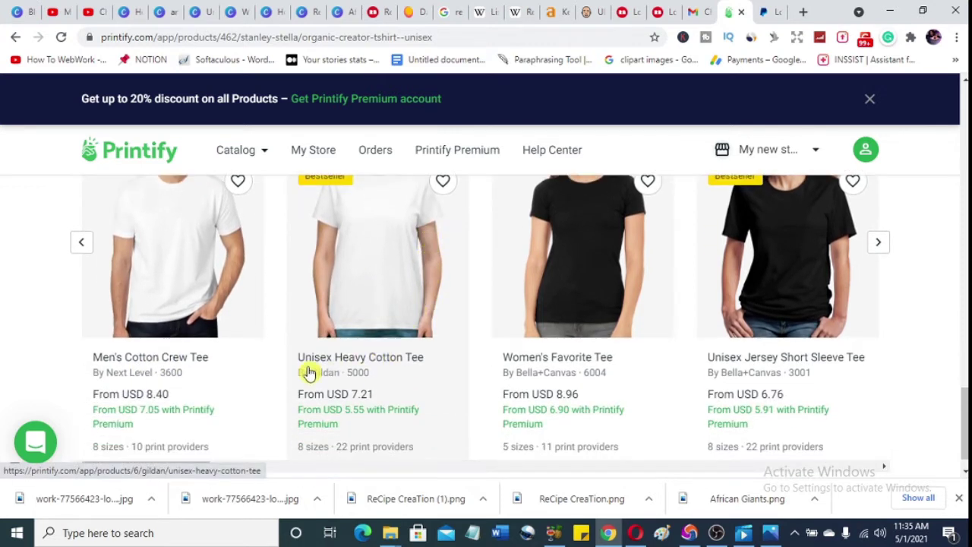
scroll(384, 360, "up", 1)
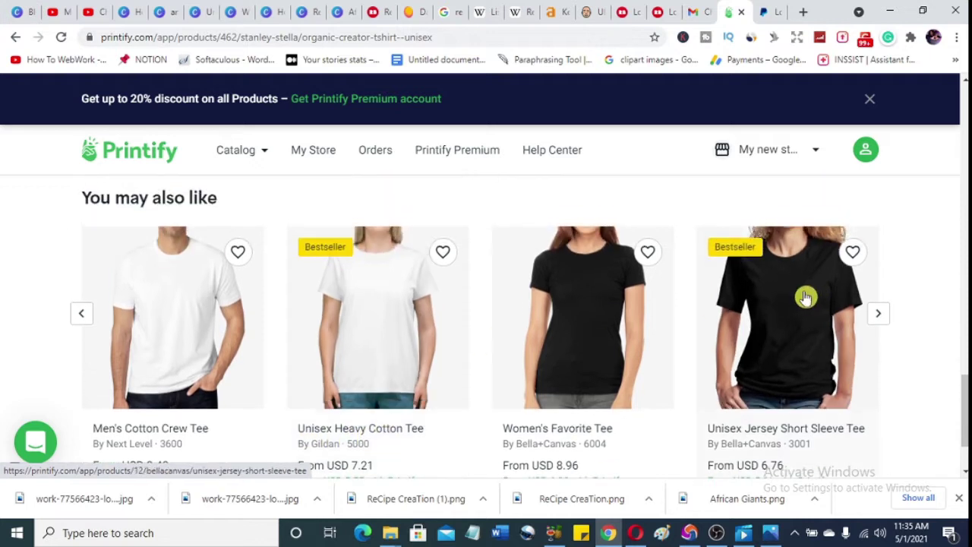
scroll(778, 328, "down", 1)
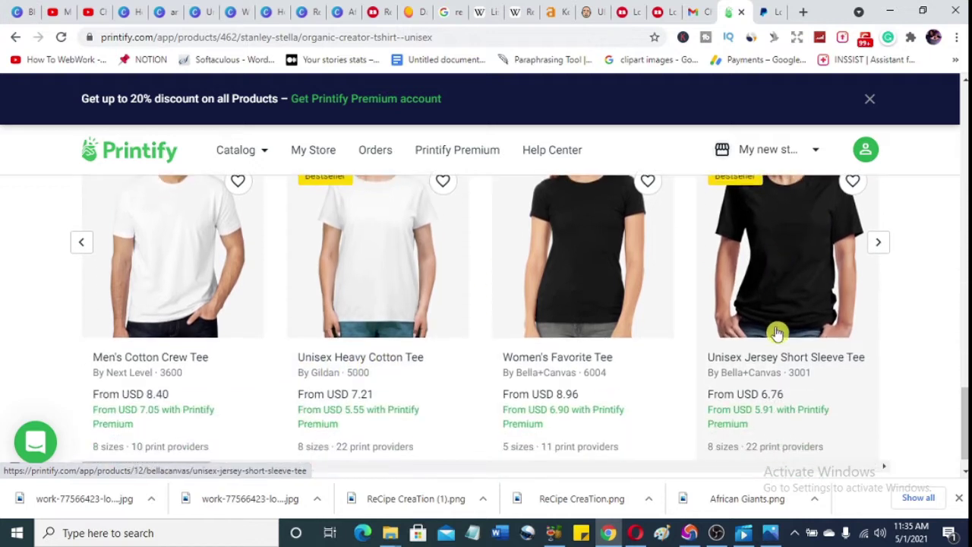
scroll(778, 333, "up", 1)
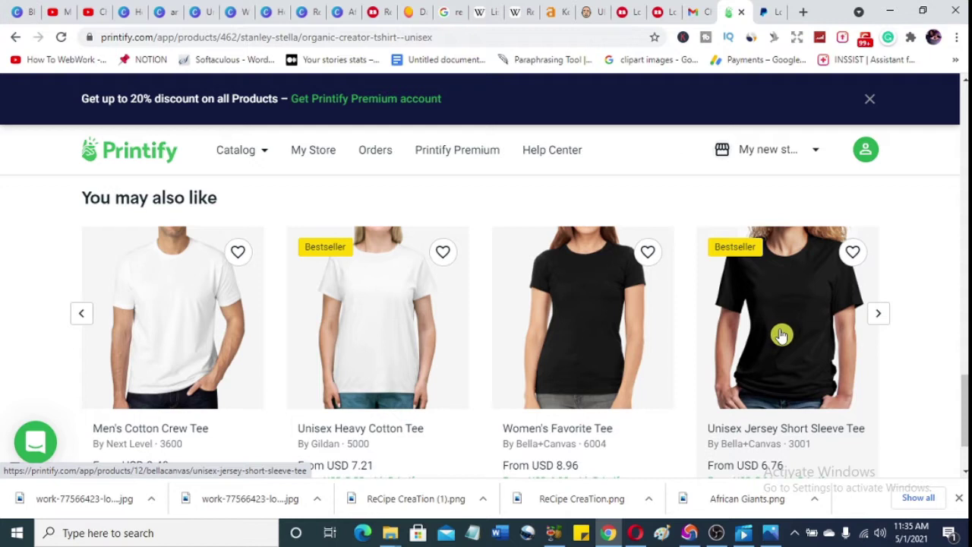
scroll(782, 335, "down", 1)
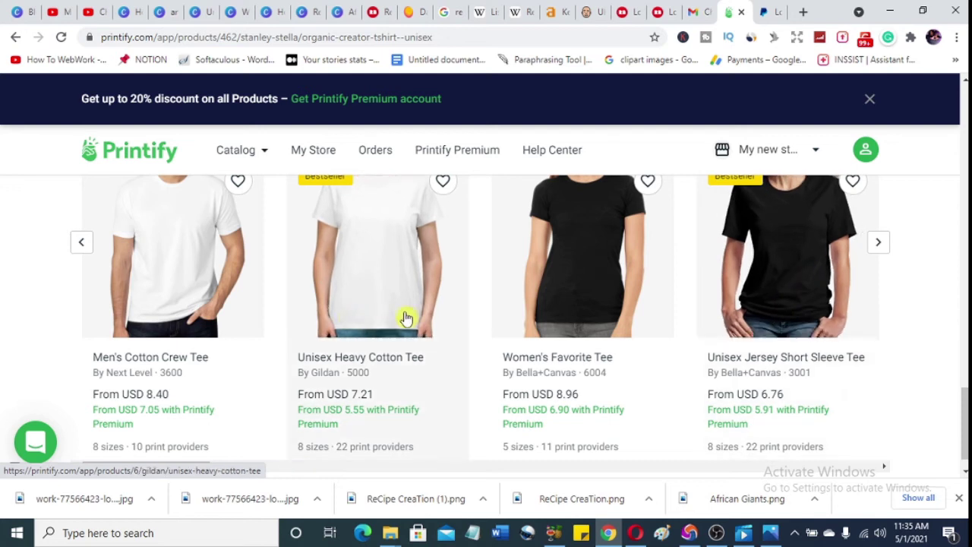
Open the Unisex Jersey Short Sleeve Tee and review its description and print providers.
left_click(776, 313)
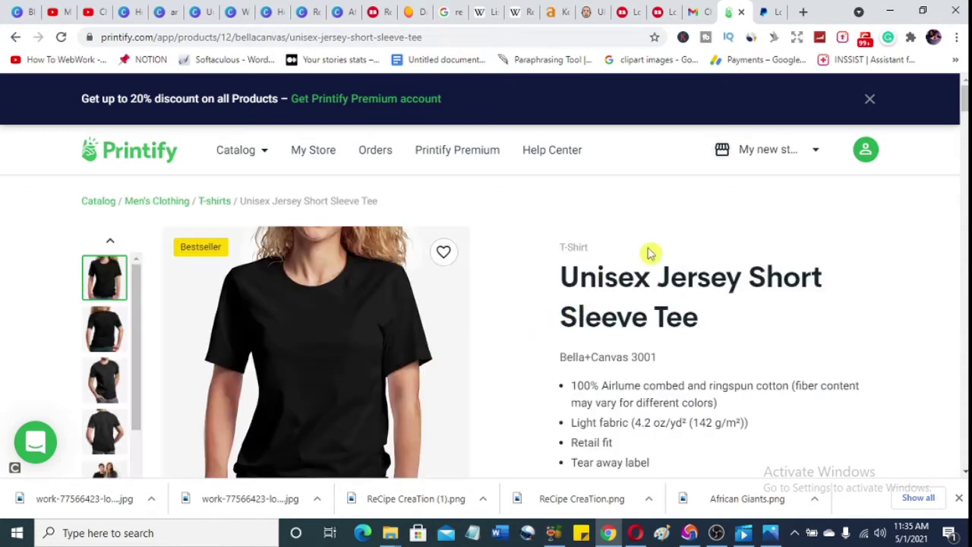
scroll(645, 258, "down", 2)
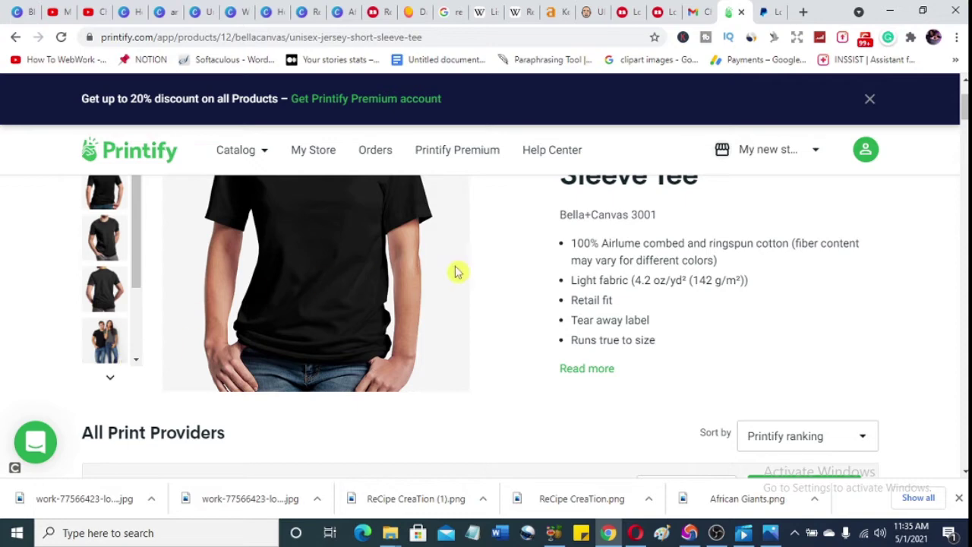
scroll(590, 292, "down", 5)
scroll(590, 297, "up", 2)
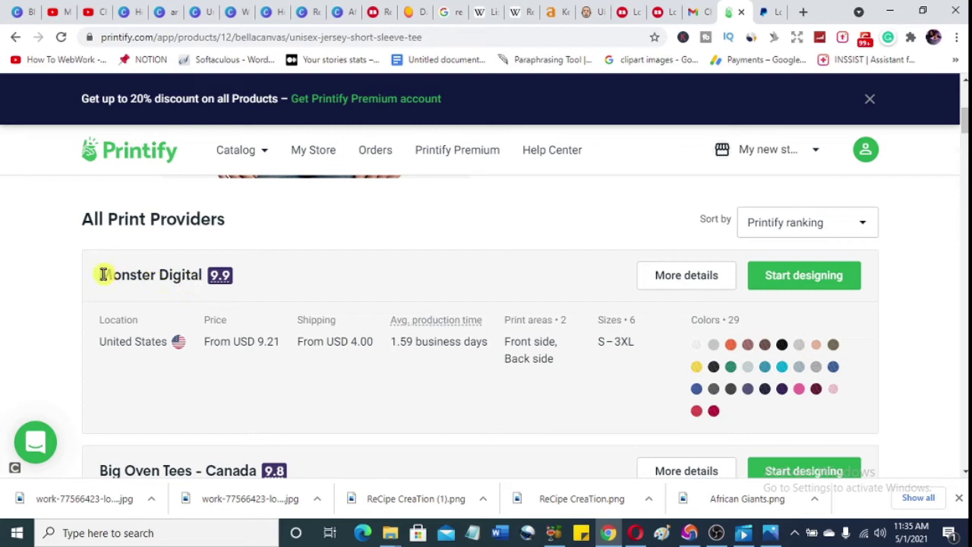
Check the Monster Digital offer against the other print providers and start designing the tee with Monster Digital.
left_click_drag(101, 275, 198, 270)
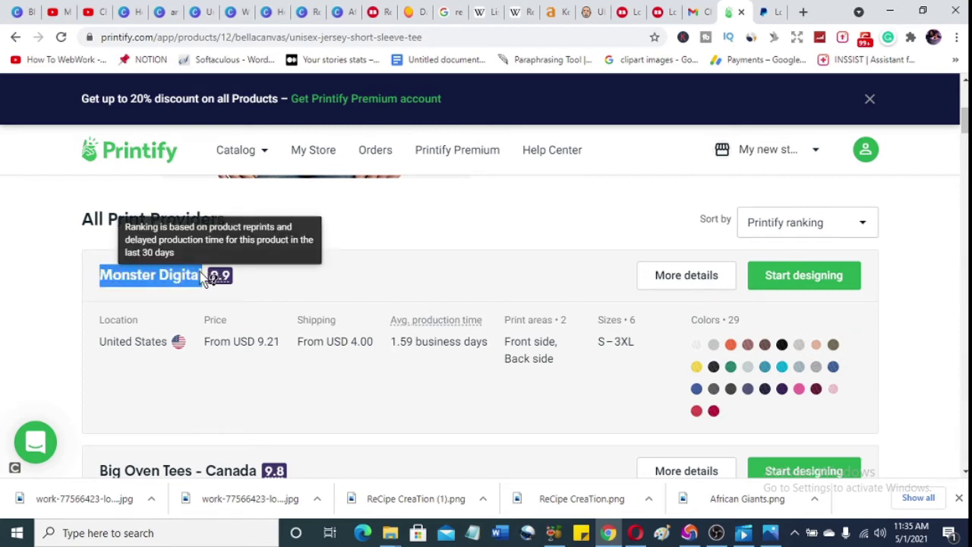
left_click(440, 232)
scroll(440, 233, "down", 5)
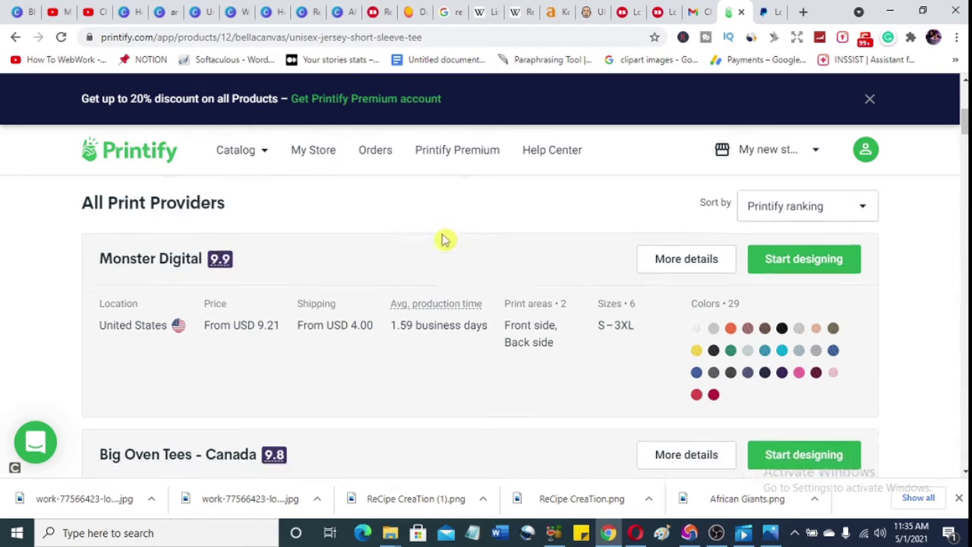
scroll(445, 237, "up", 6)
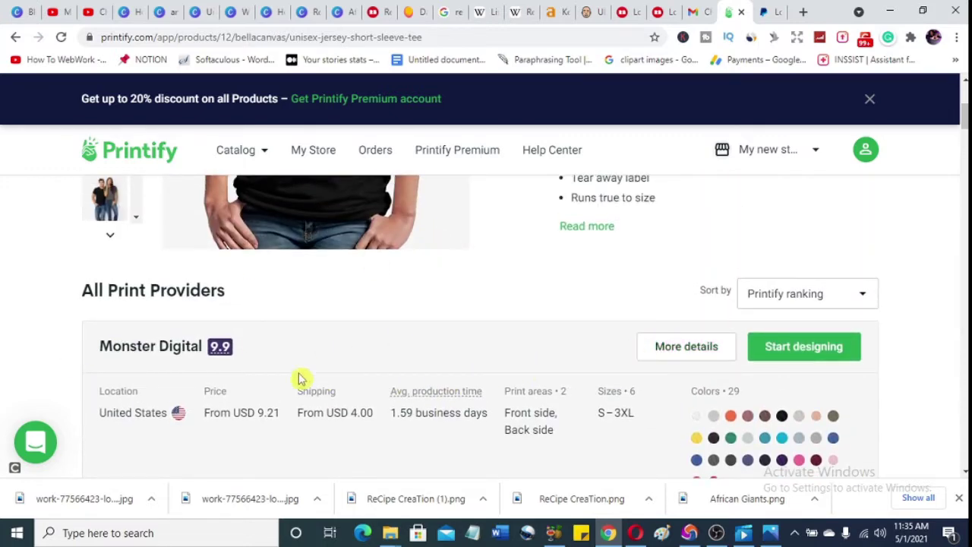
left_click(830, 357)
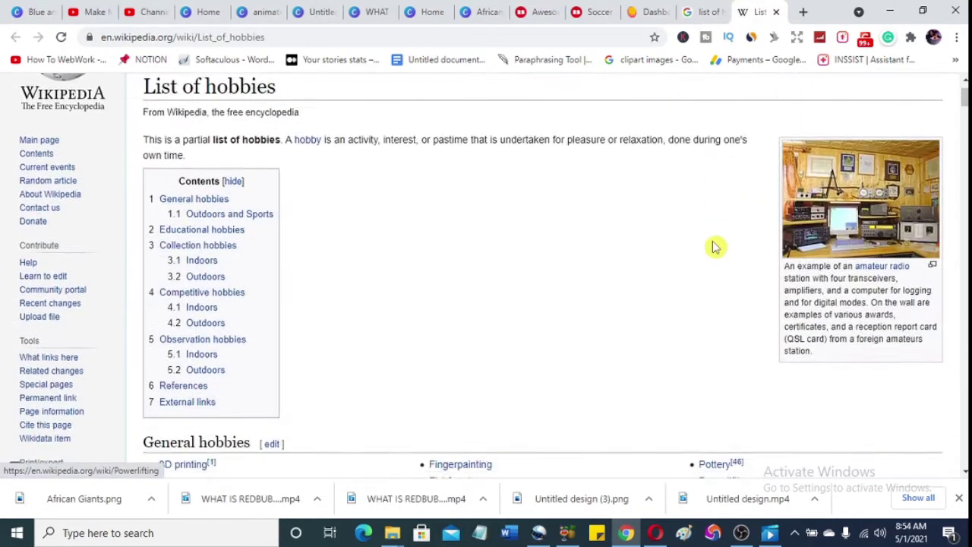
Find Recipe creation in Wikipedia's list of hobbies and open its article in a new tab.
scroll(717, 245, "down", 3)
scroll(714, 245, "down", 3)
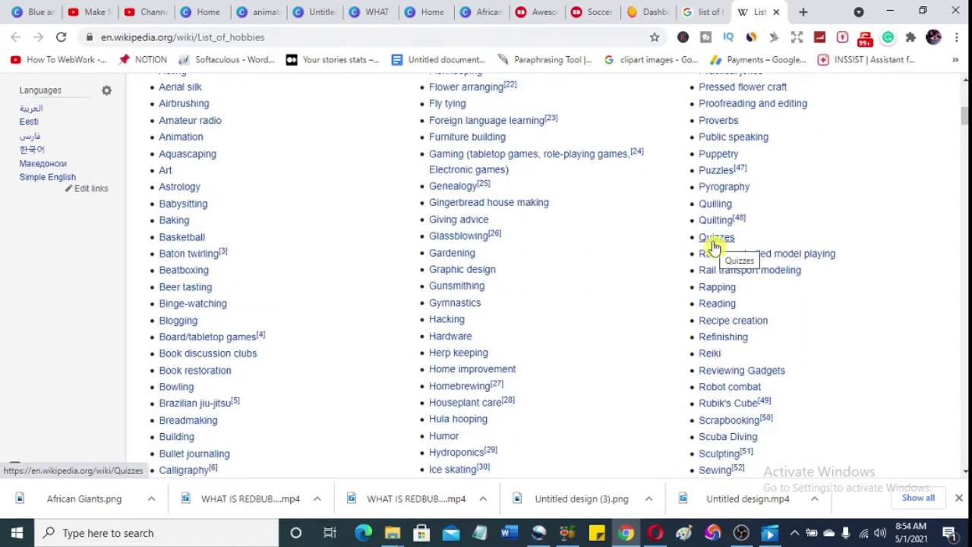
scroll(857, 204, "down", 1)
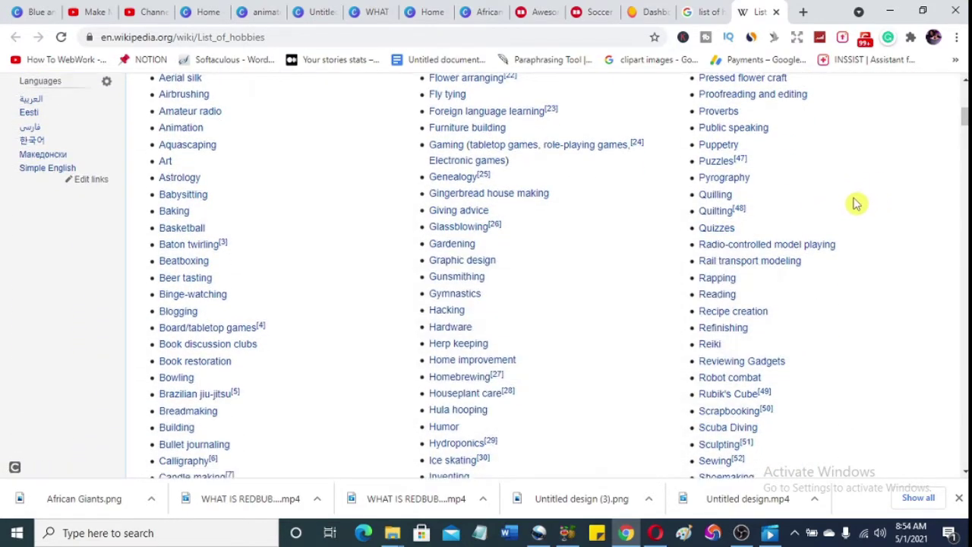
scroll(856, 203, "down", 1)
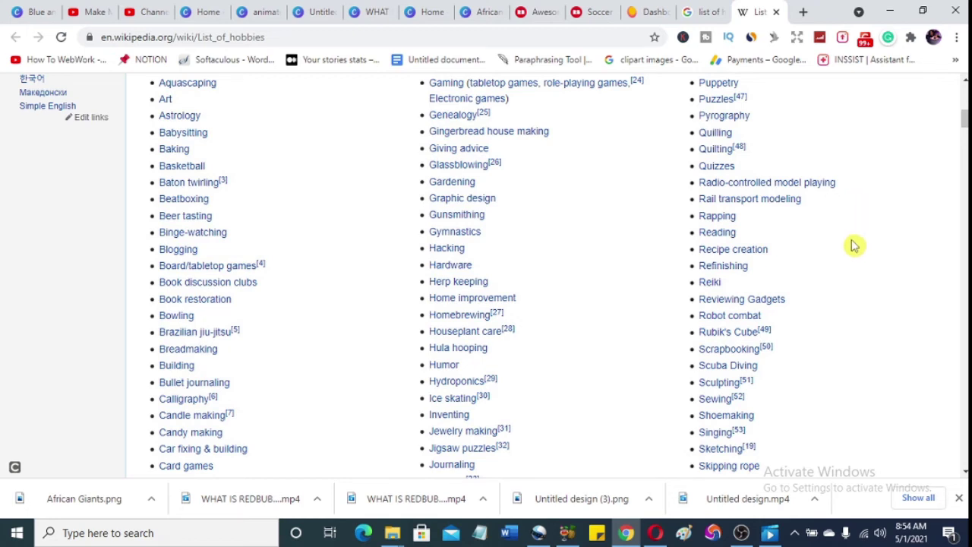
right_click(749, 251)
left_click(757, 261)
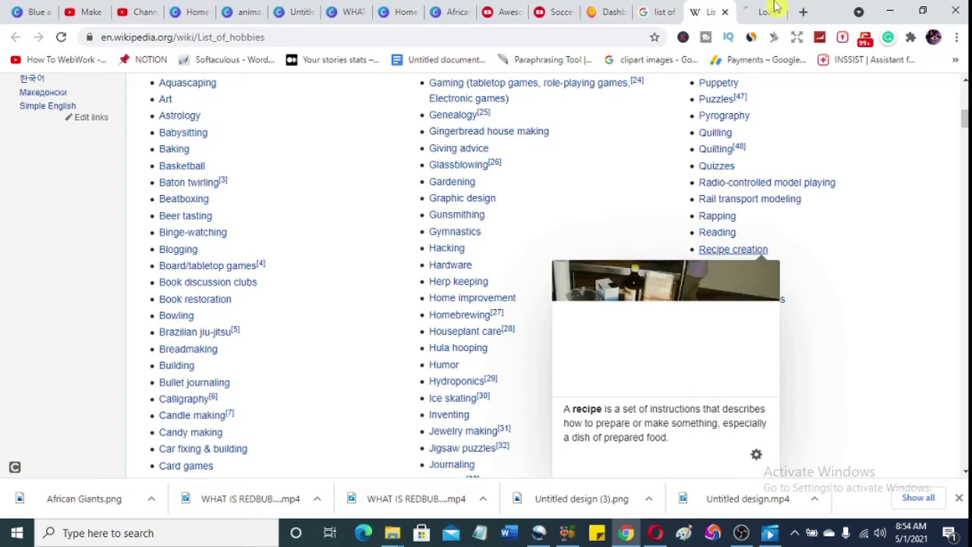
left_click(752, 10)
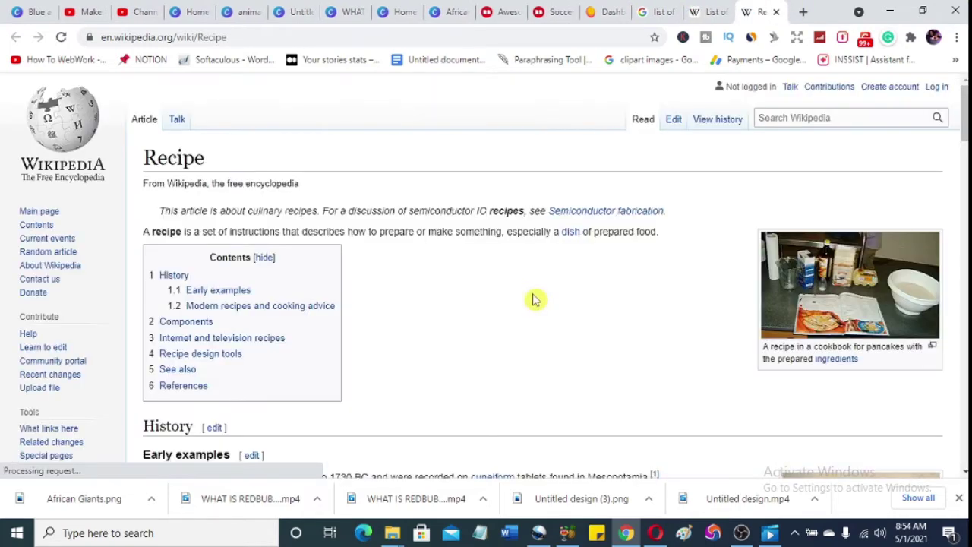
Read the Recipe article's sections on early examples, modern recipes and cooking advice, and components for niche ideas.
scroll(565, 305, "down", 4)
scroll(566, 315, "down", 7)
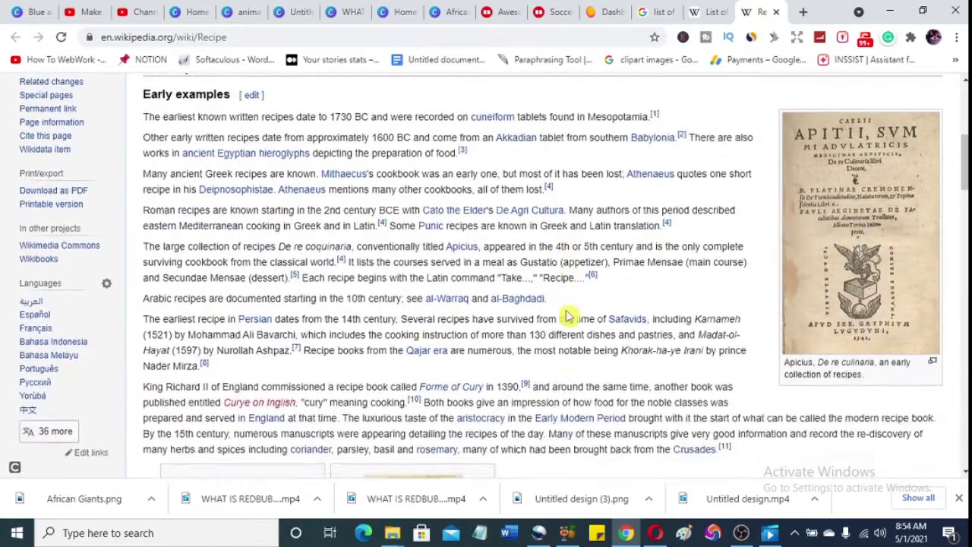
scroll(568, 316, "down", 1)
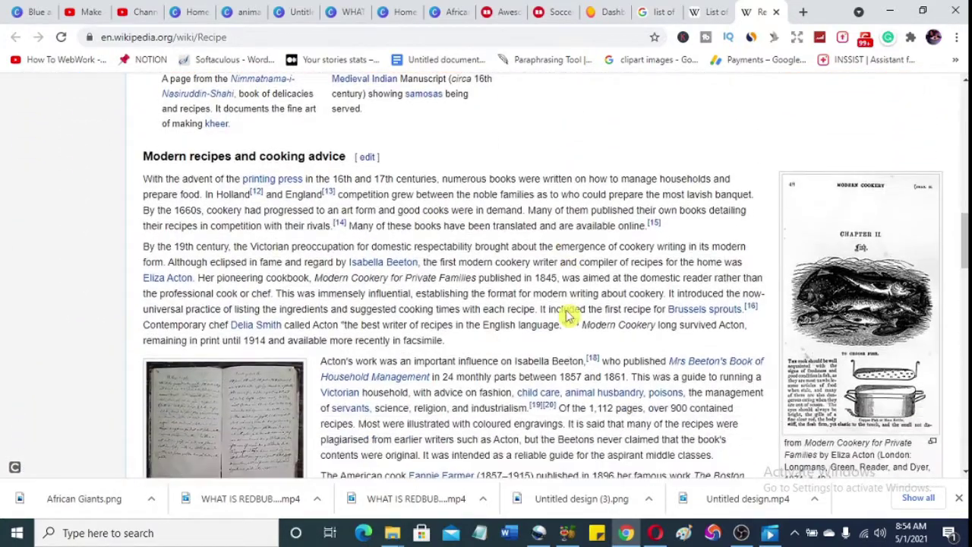
scroll(565, 310, "down", 1)
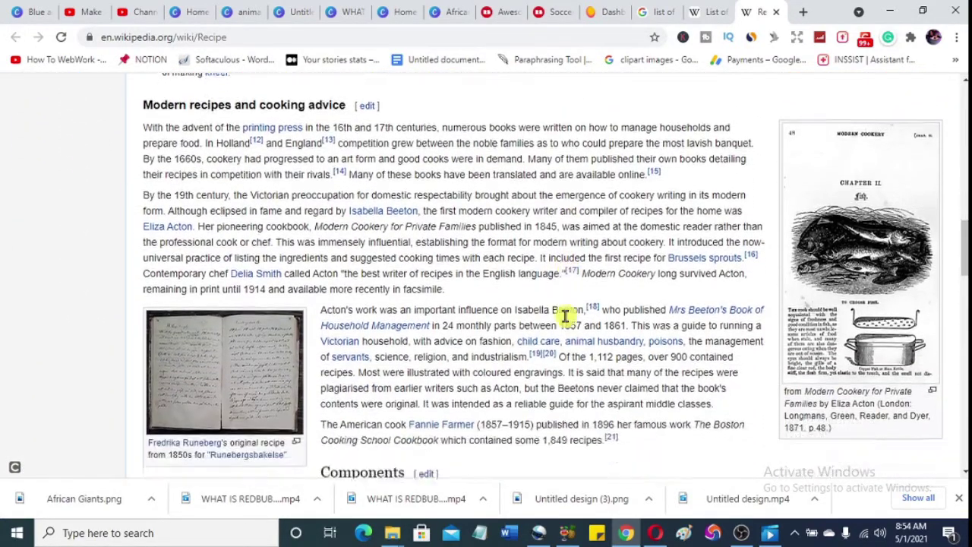
mouse_move(569, 320)
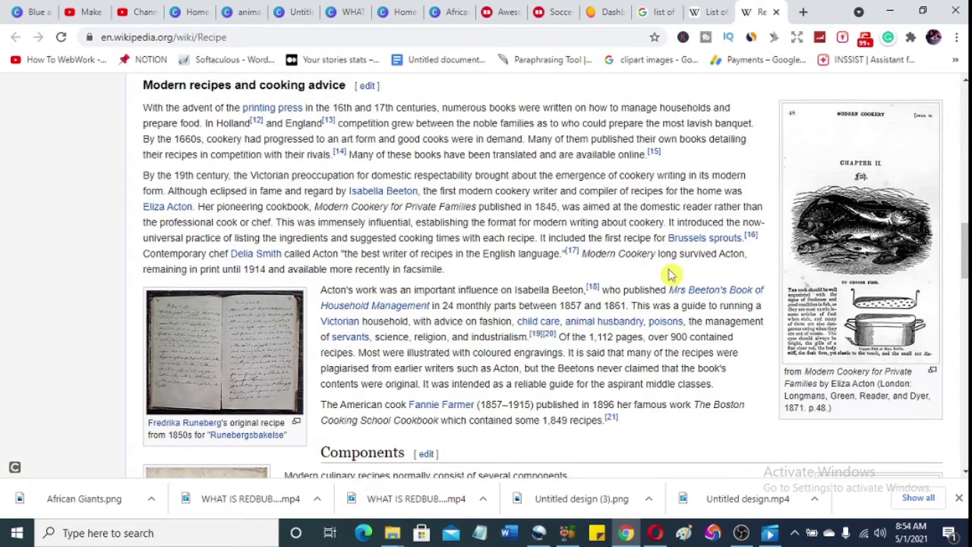
scroll(492, 269, "down", 10)
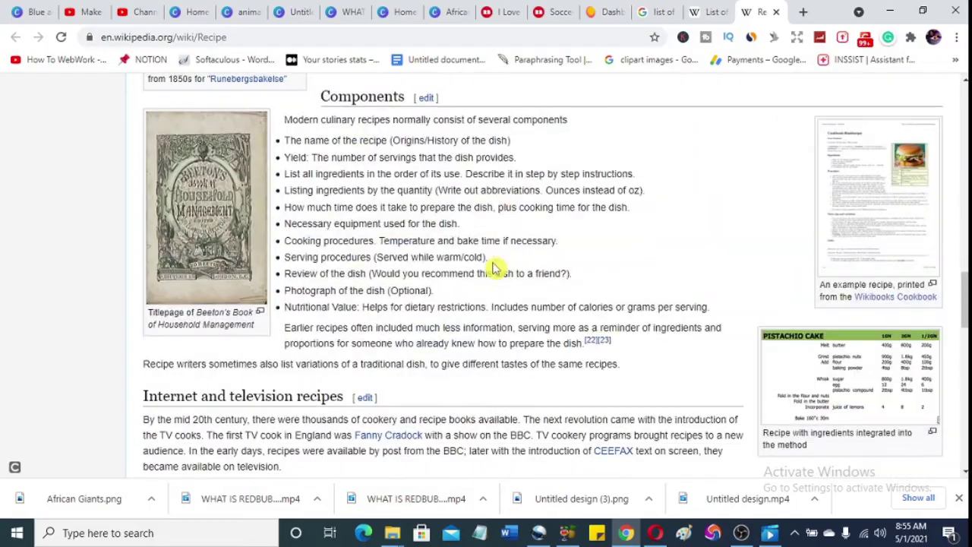
scroll(492, 269, "up", 6)
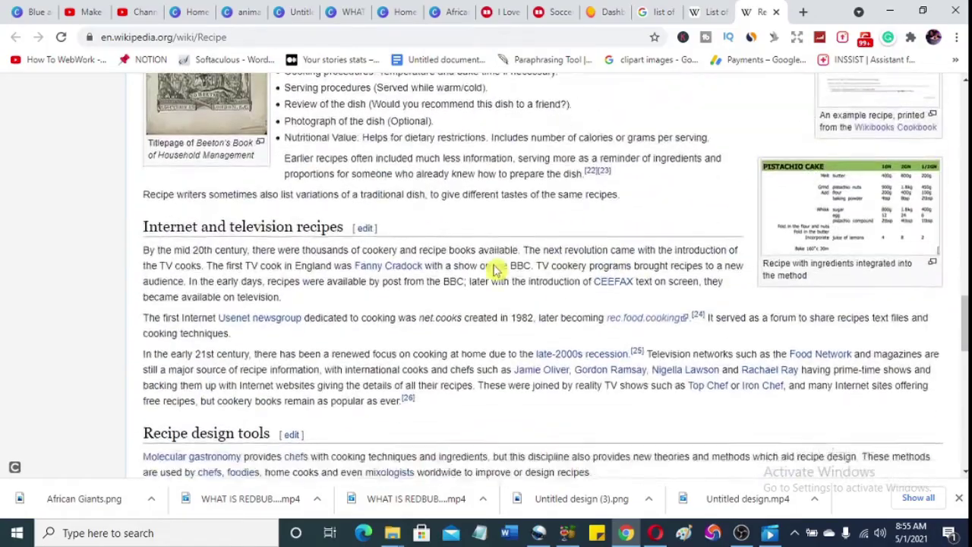
scroll(493, 270, "up", 4)
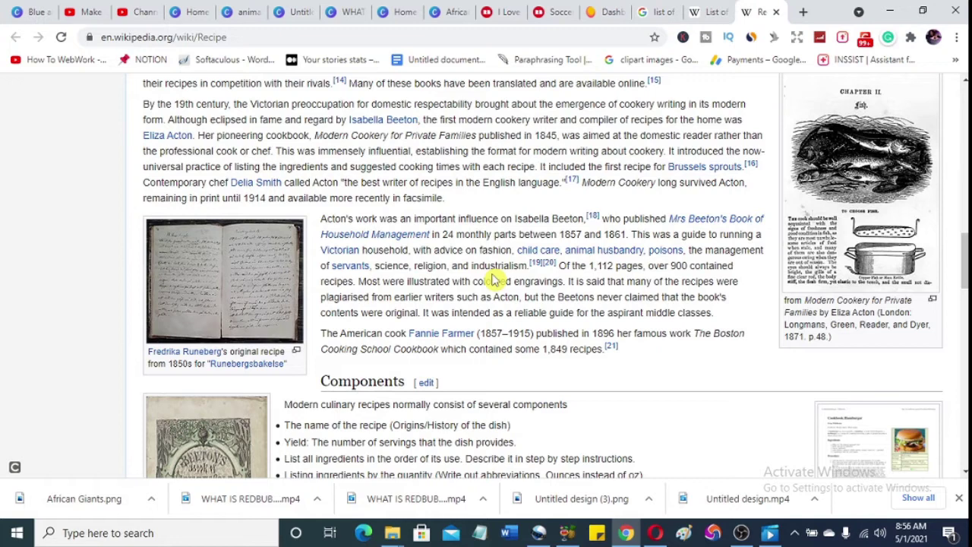
scroll(492, 280, "up", 1)
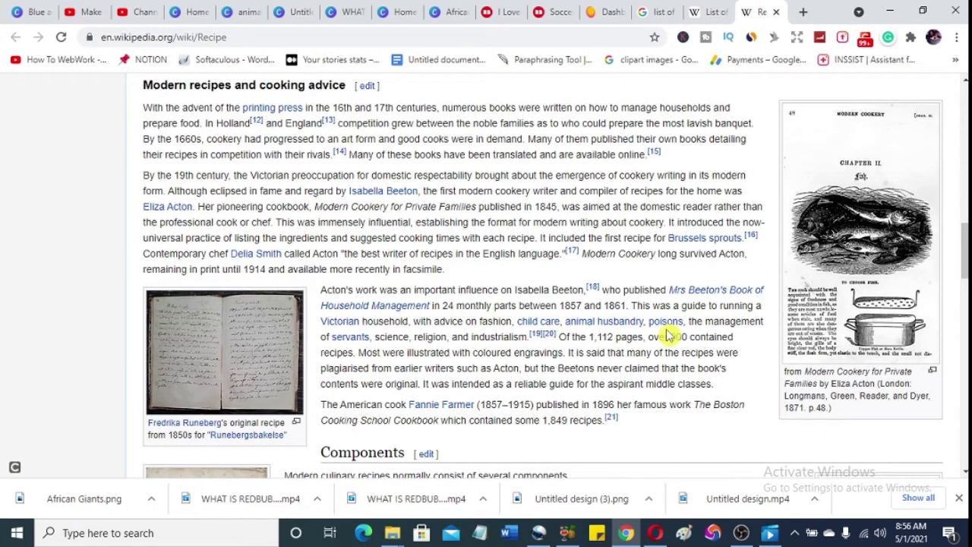
Review the article's manuscript images and modern recipes section, highlighting the phrase "Cookery for Private Families" as a niche idea.
scroll(403, 243, "up", 4)
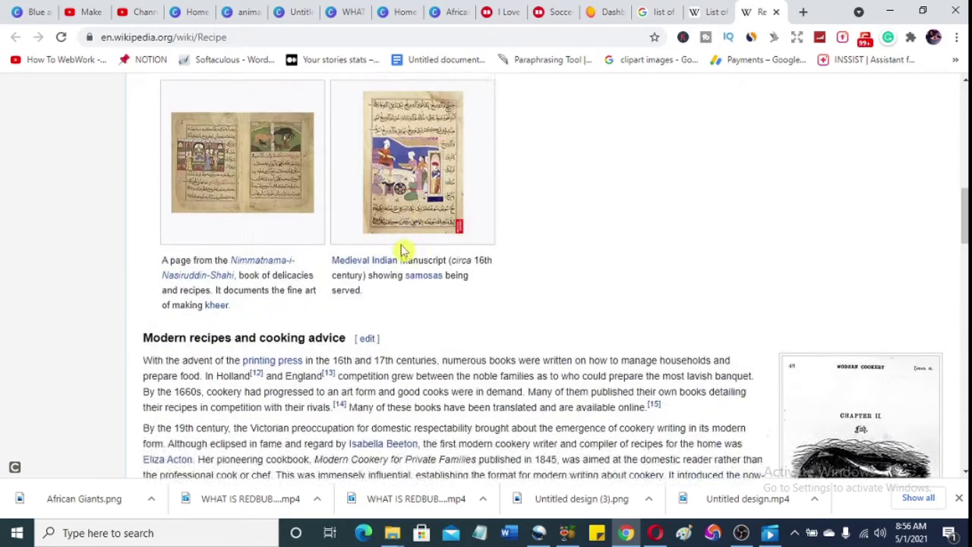
scroll(532, 313, "down", 1)
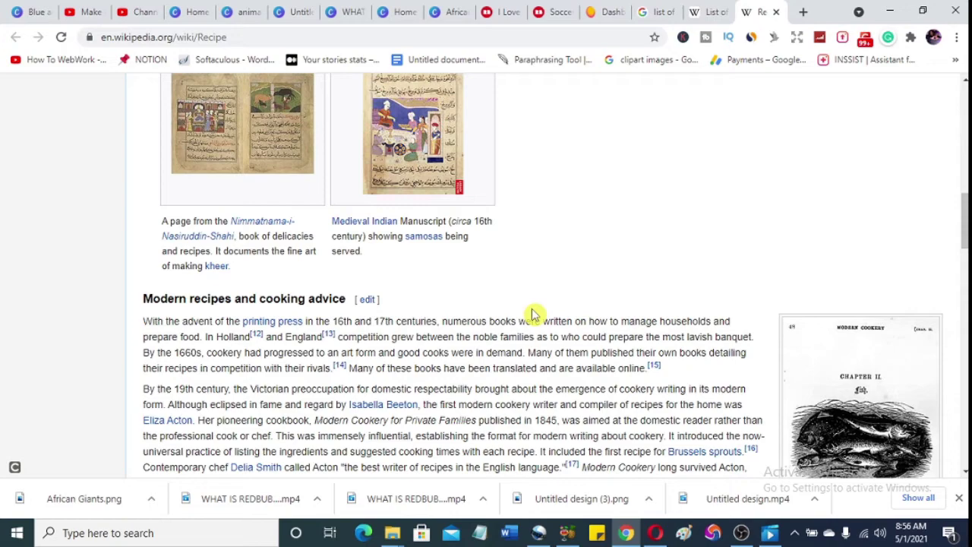
scroll(532, 314, "down", 2)
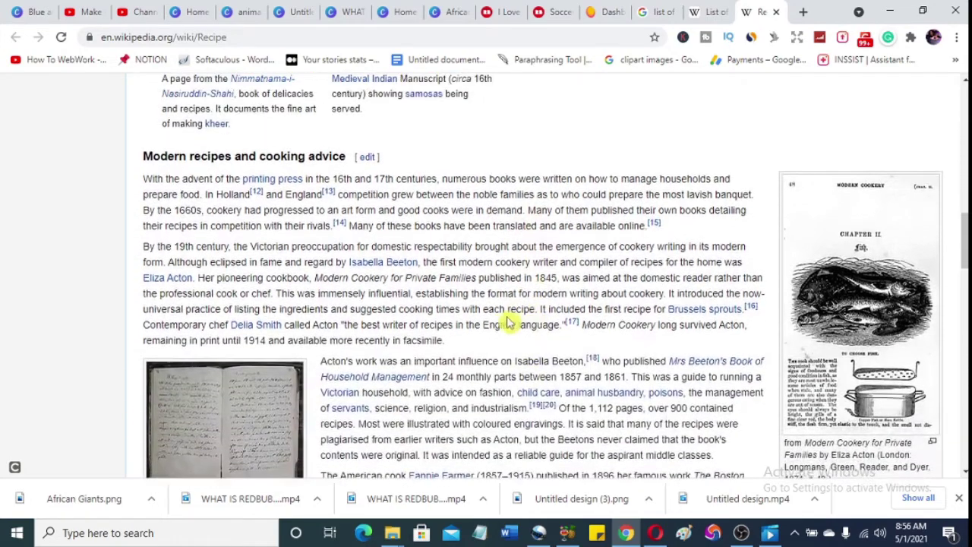
scroll(327, 287, "up", 1)
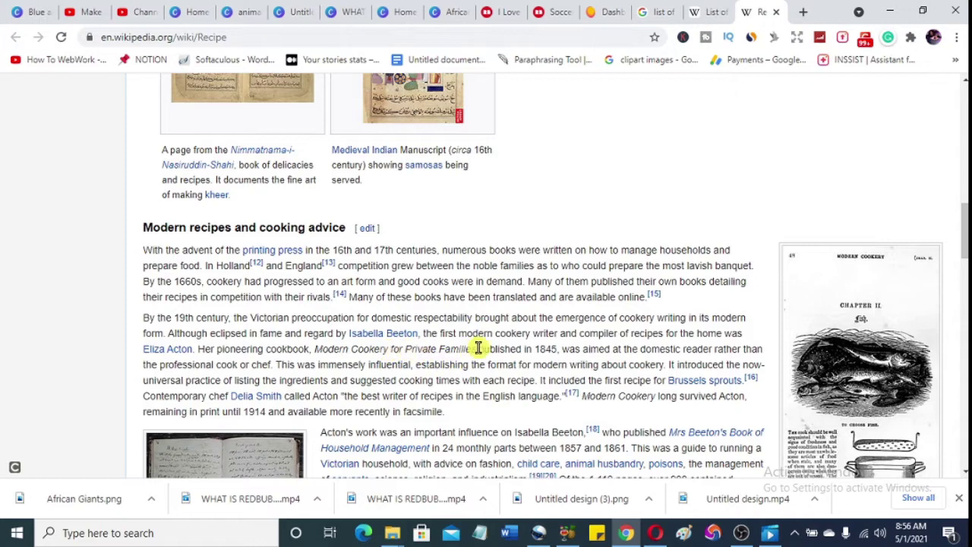
left_click_drag(477, 349, 397, 348)
left_click_drag(344, 349, 365, 347)
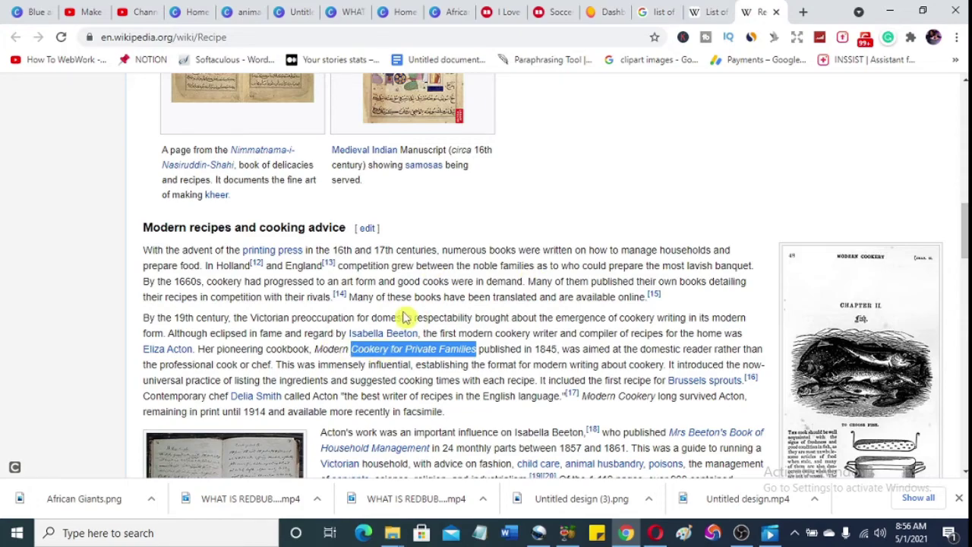
scroll(414, 281, "up", 1)
scroll(414, 280, "up", 10)
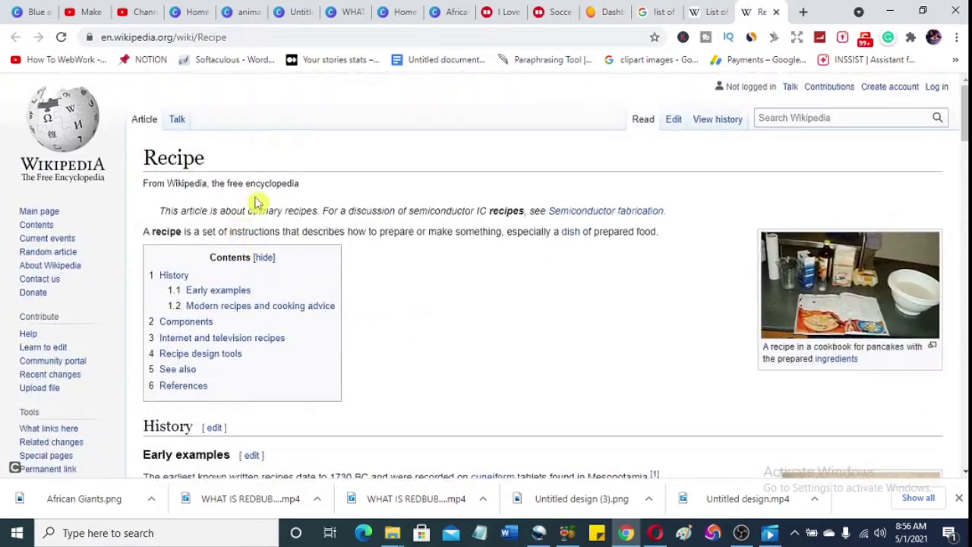
Copy the term "Recipe creation" from Wikipedia's list of hobbies and search Google for it.
left_click(708, 10)
left_click_drag(768, 250, 690, 251)
key("ctrl+c")
mouse_move(725, 254)
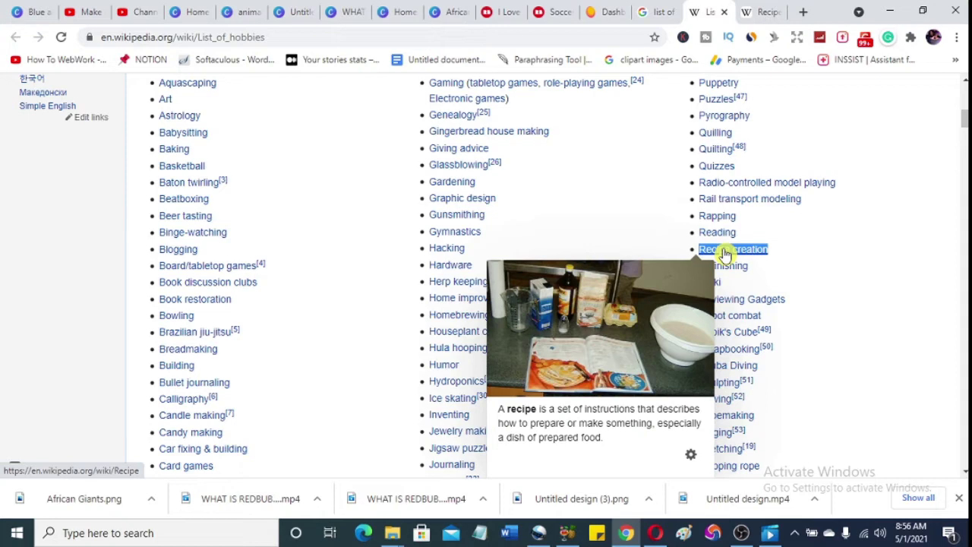
left_click(908, 266)
left_click(655, 11)
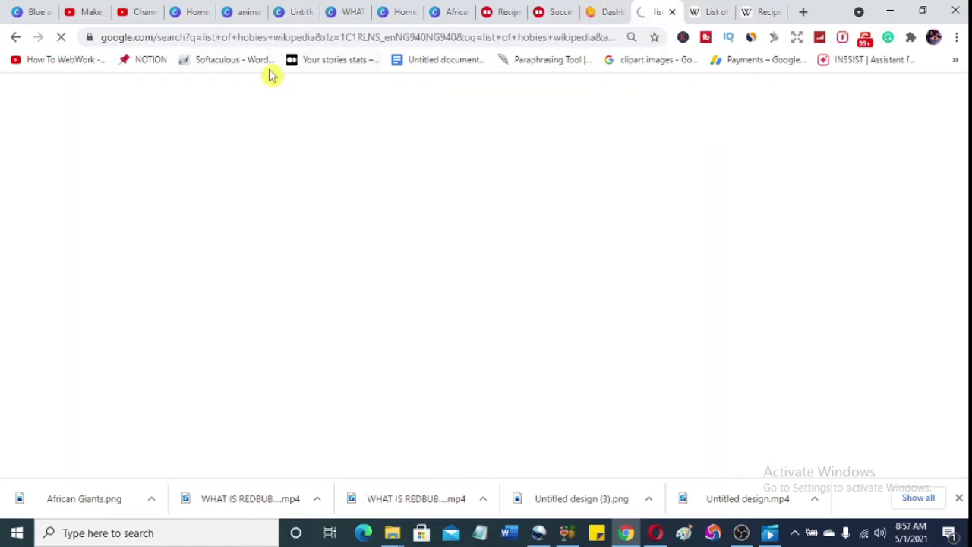
left_click(238, 38)
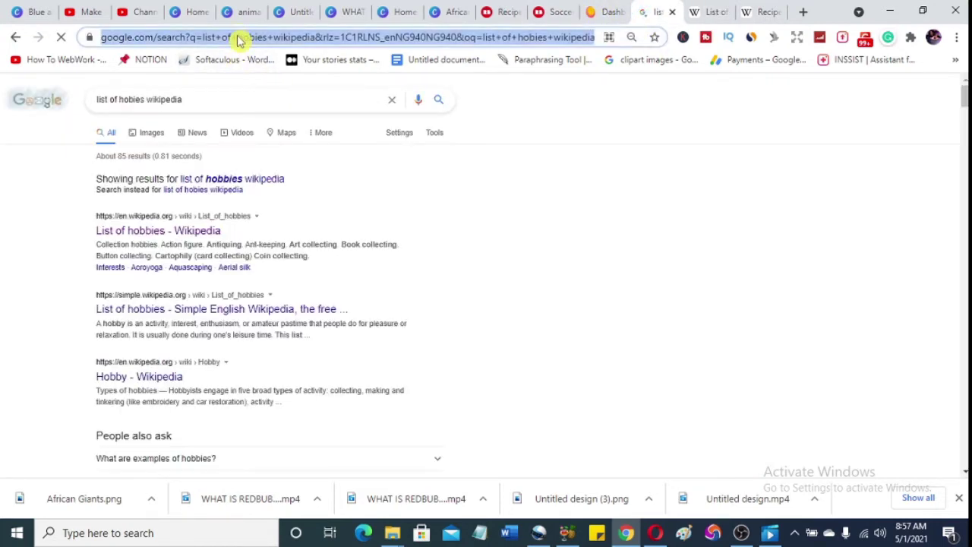
key("ctrl+v")
key("Return")
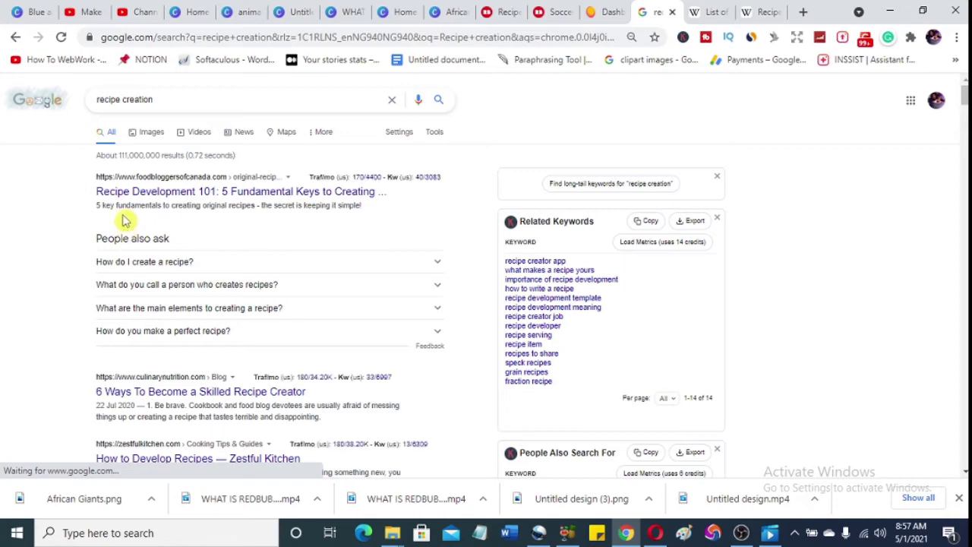
Examine the recipe creation results for search trend, organic traffic per site, and related and long-tail keywords.
scroll(355, 240, "down", 5)
scroll(341, 234, "up", 4)
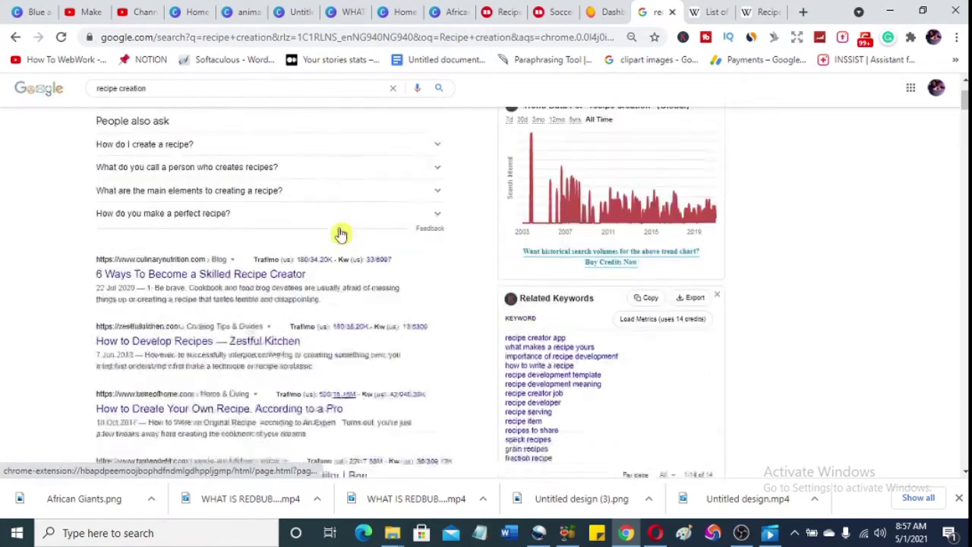
scroll(341, 234, "up", 1)
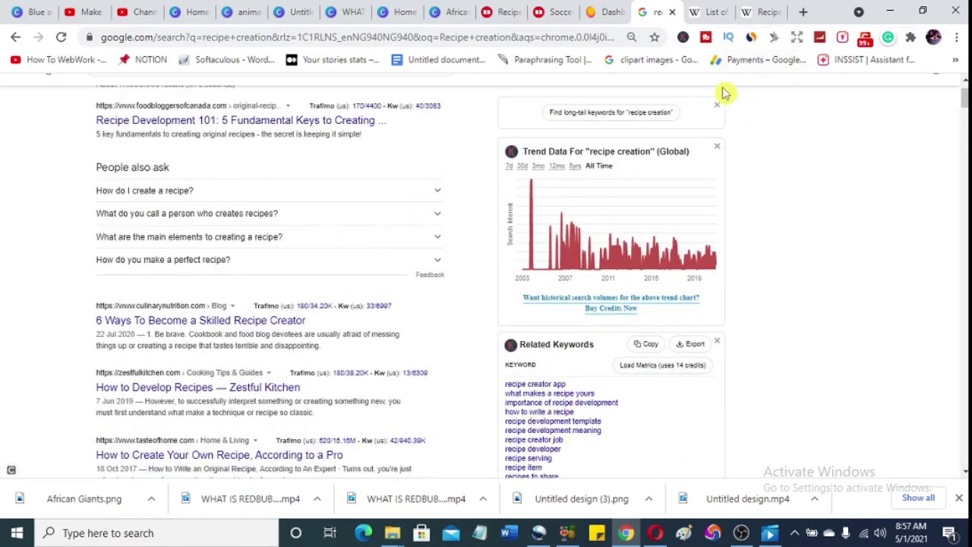
mouse_move(554, 212)
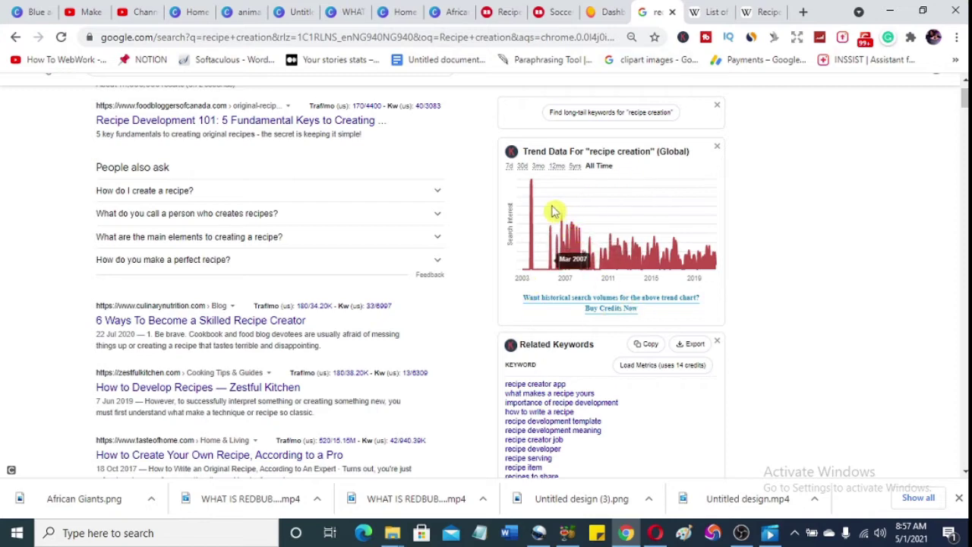
mouse_move(363, 116)
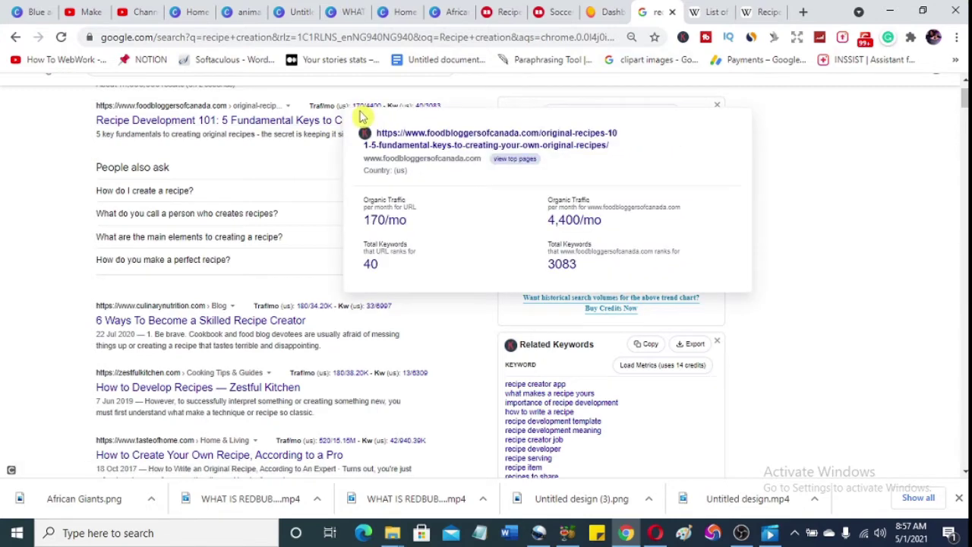
mouse_move(314, 309)
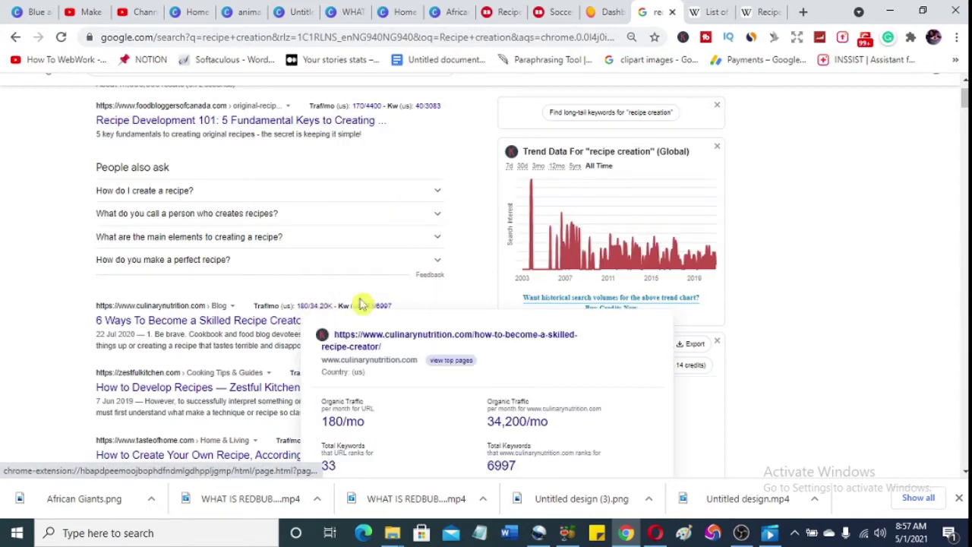
scroll(361, 304, "down", 3)
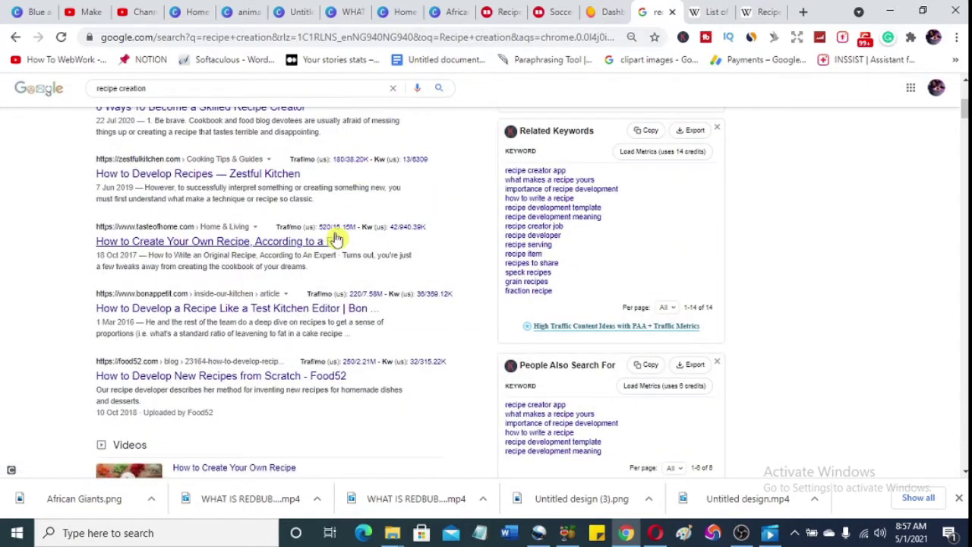
mouse_move(366, 298)
scroll(372, 319, "down", 2)
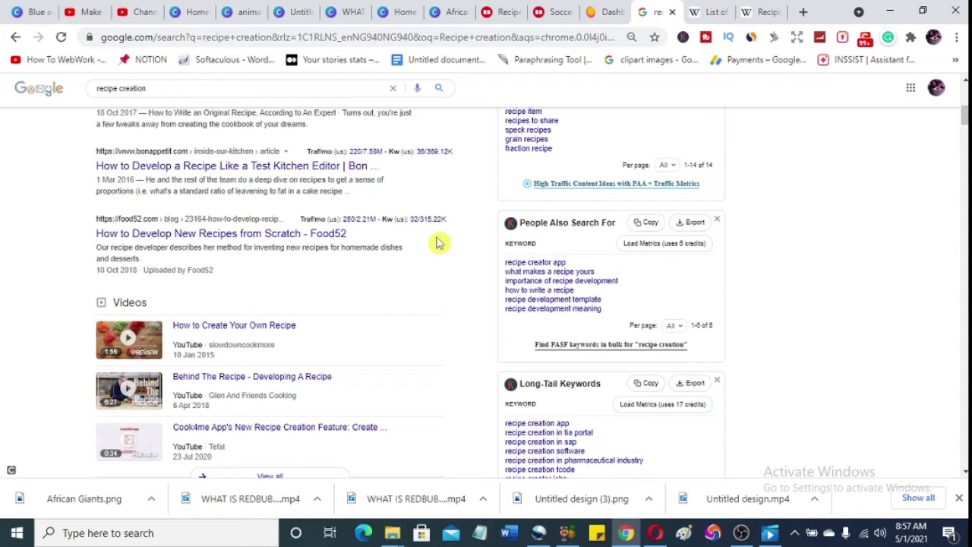
Find Ahrefs' free Keyword Generator in a new tab and look up Google keywords for "Recipe creation" in the United States.
left_click(803, 15)
left_click(387, 36)
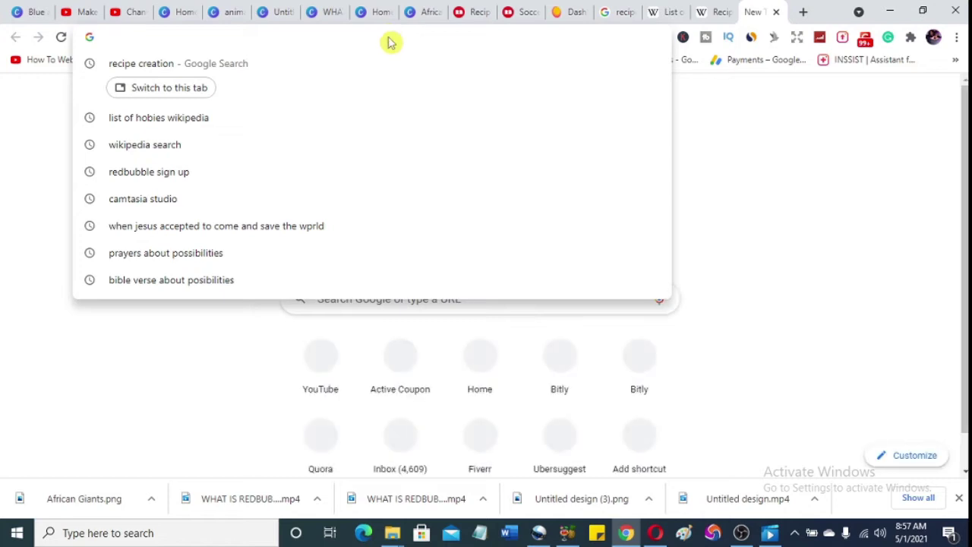
type("ashref")
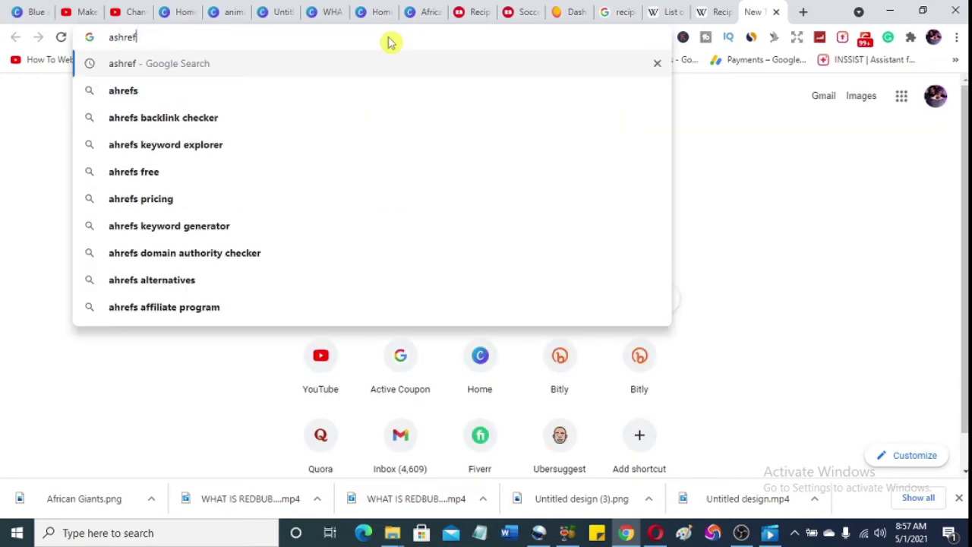
left_click(250, 146)
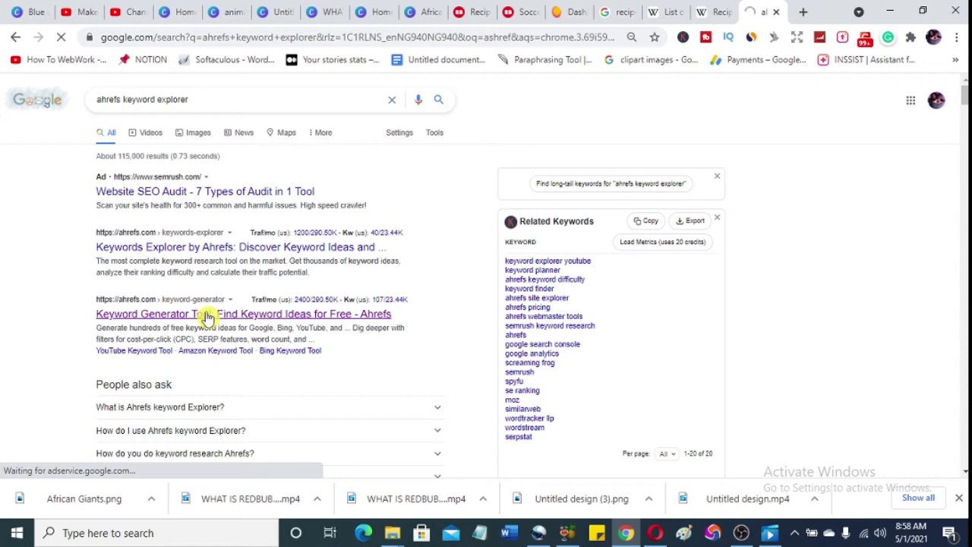
left_click(208, 316)
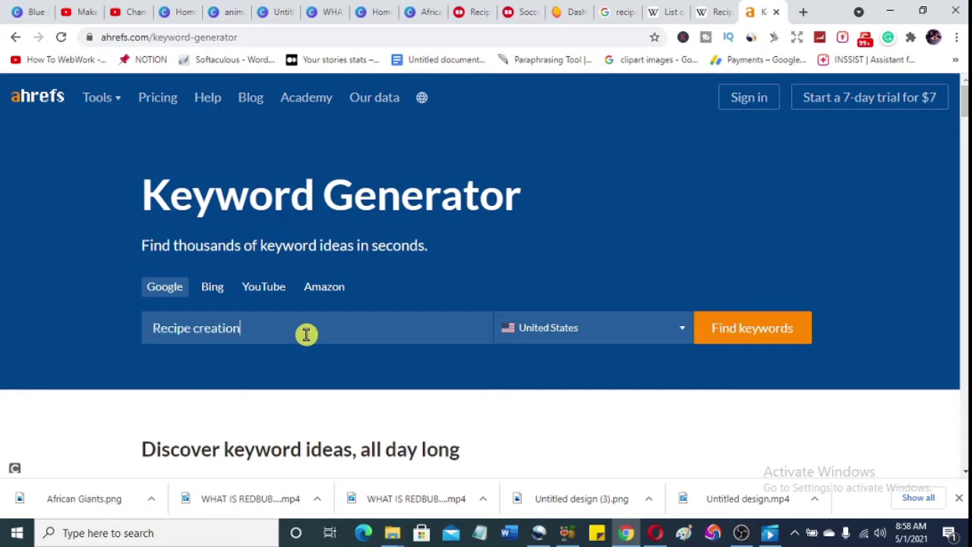
left_click(748, 324)
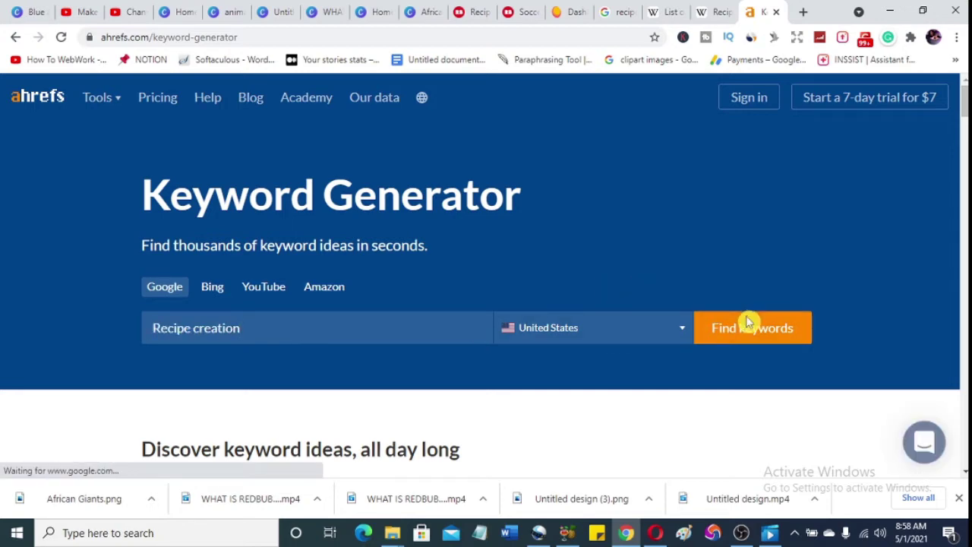
Browse Wikipedia's list of hobbies for other niche ideas, such as nail art and model building.
left_click(667, 11)
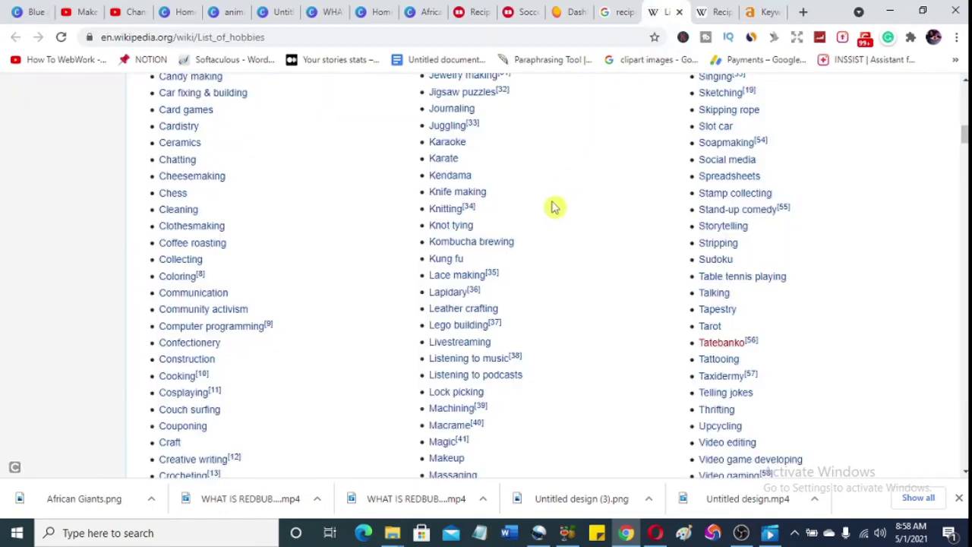
scroll(552, 207, "down", 10)
scroll(549, 213, "up", 3)
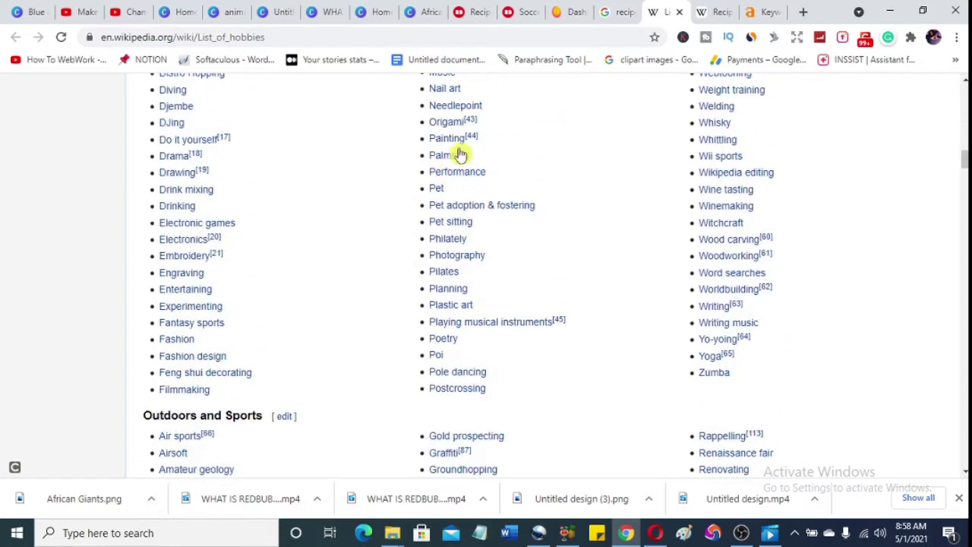
scroll(460, 154, "up", 2)
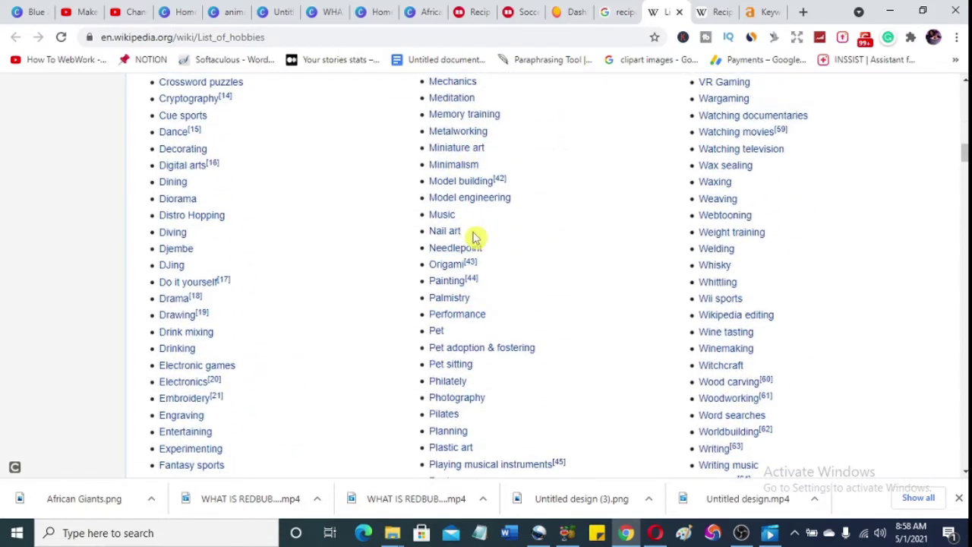
mouse_move(472, 238)
left_mouse_down()
mouse_move(404, 235)
mouse_move(473, 238)
left_mouse_up()
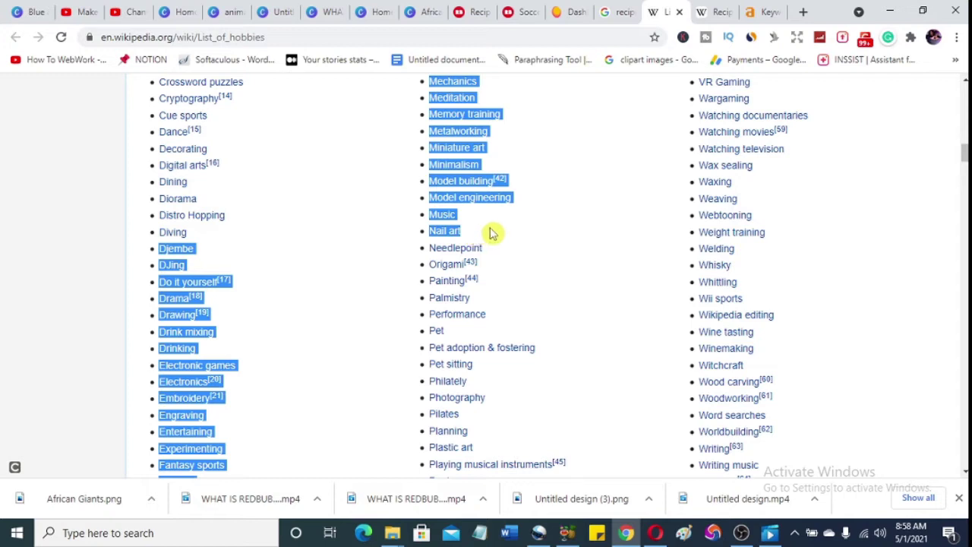
left_click(487, 232)
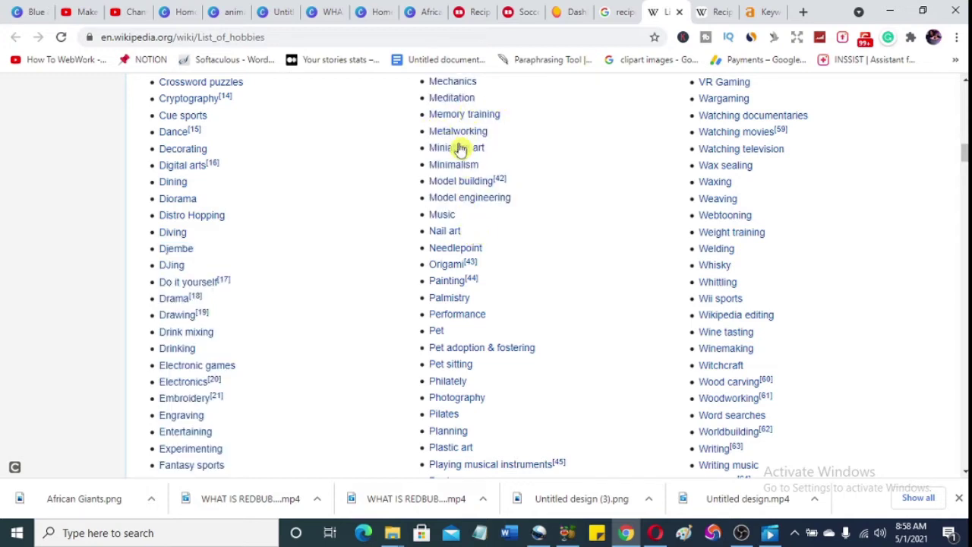
scroll(643, 273, "down", 1)
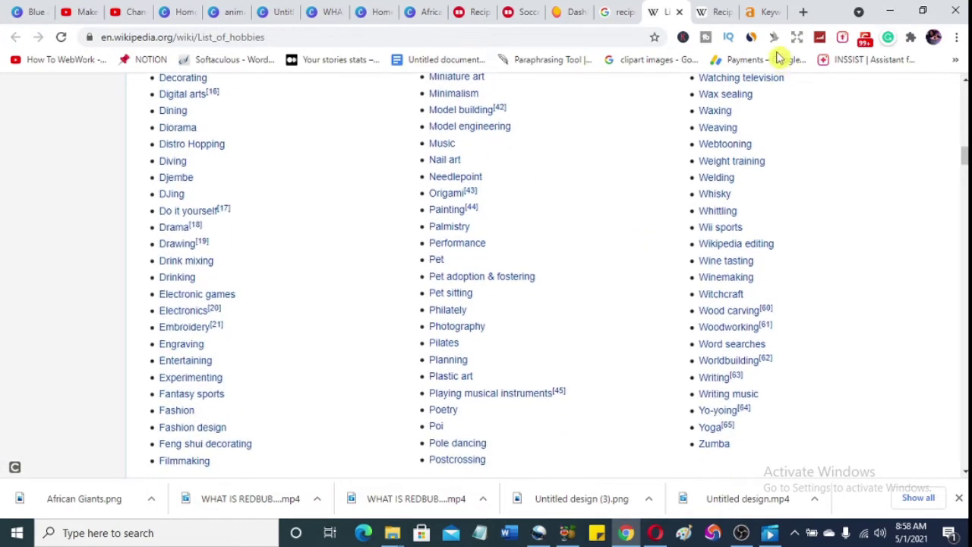
Complete the robot check in the Ahrefs Keyword Generator and examine the difficulty and volume of the recipe creation keyword.
left_click(763, 11)
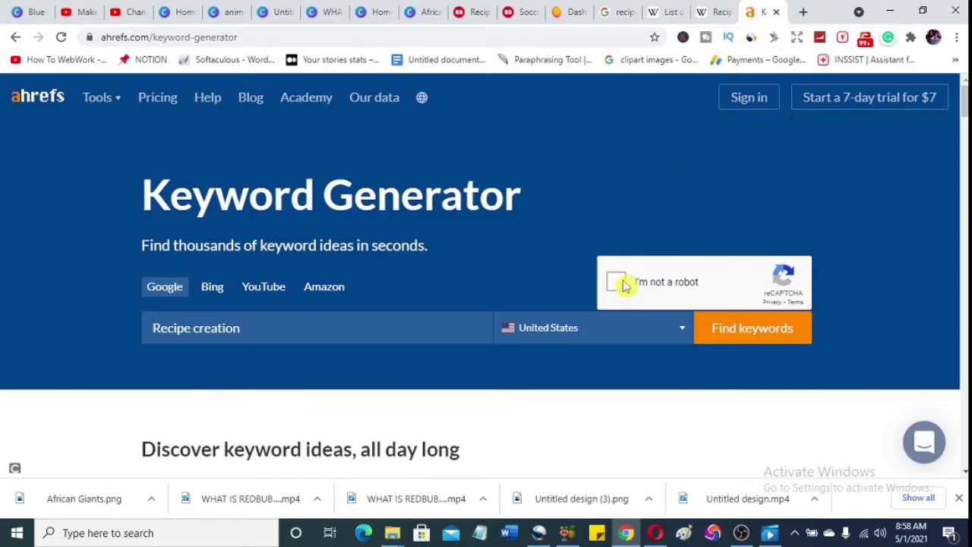
left_click(673, 303)
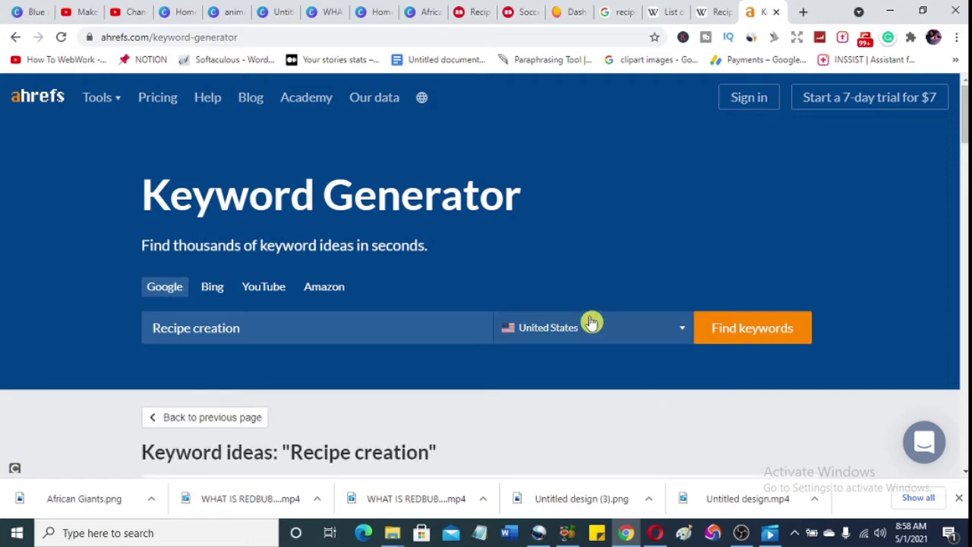
scroll(568, 332, "down", 5)
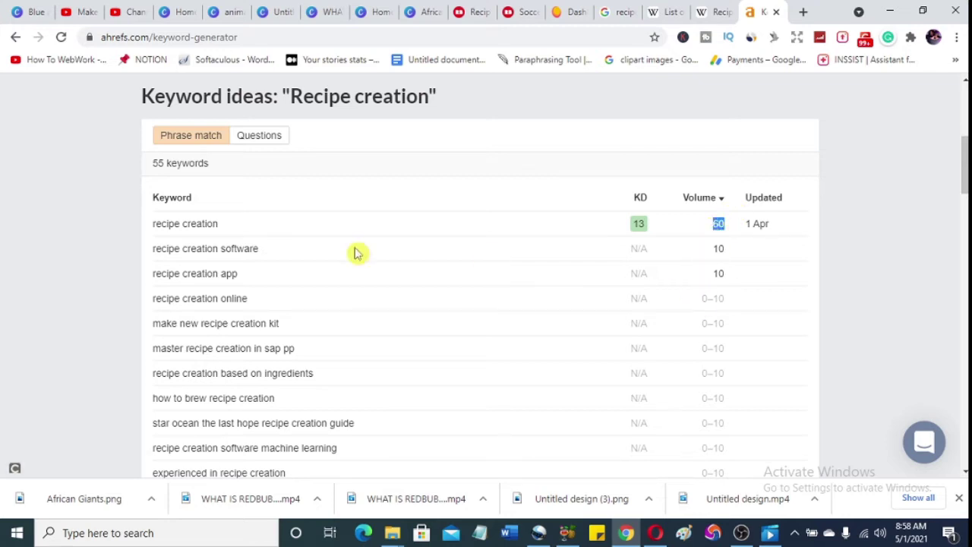
mouse_move(155, 223)
left_mouse_down()
mouse_move(224, 232)
mouse_move(169, 221)
mouse_move(146, 228)
left_mouse_up()
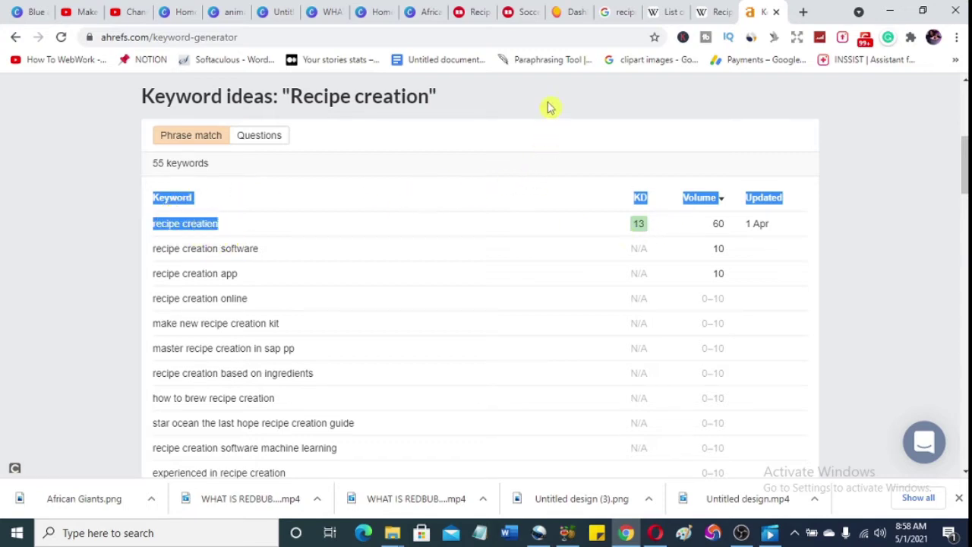
Switch to Canva's home page and set the custom design size to 5000 × 5000 px.
left_click(415, 11)
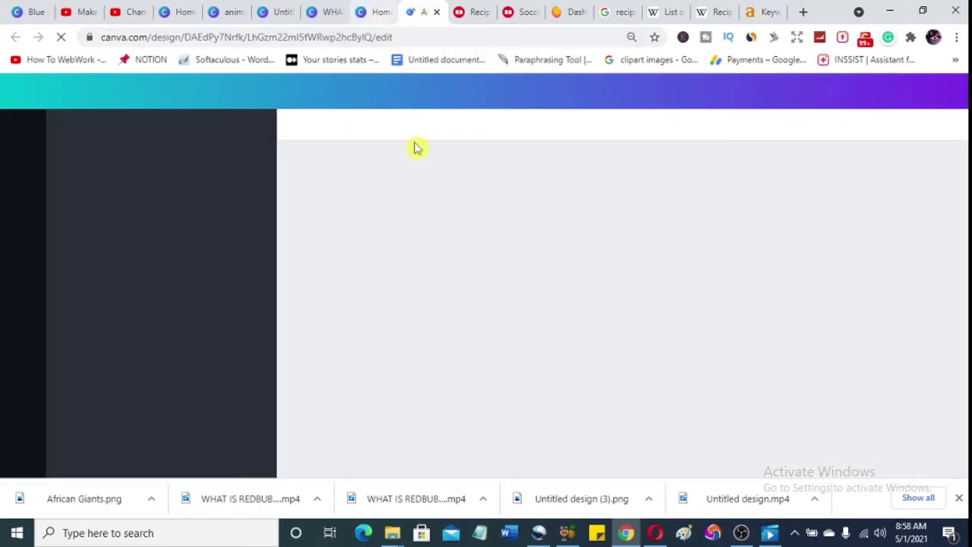
left_click(368, 13)
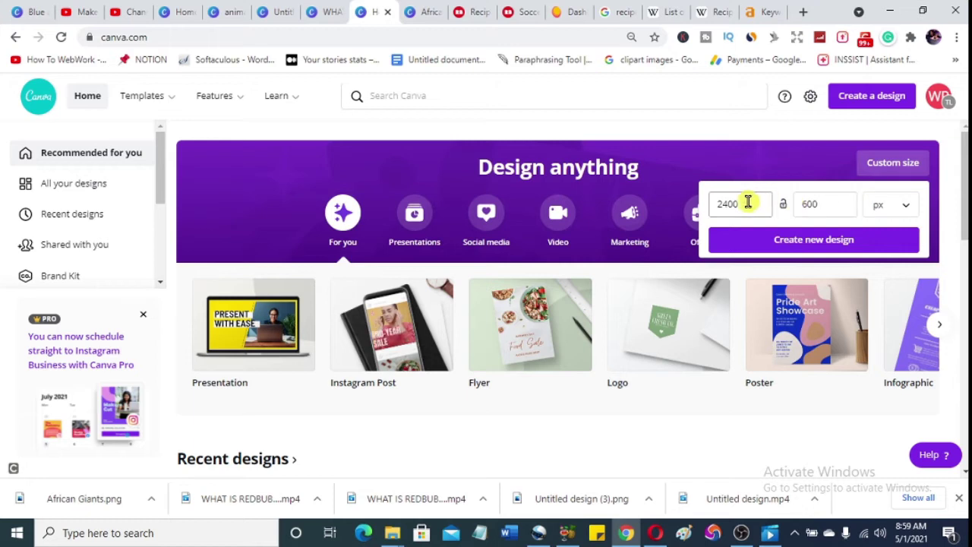
left_click(748, 202)
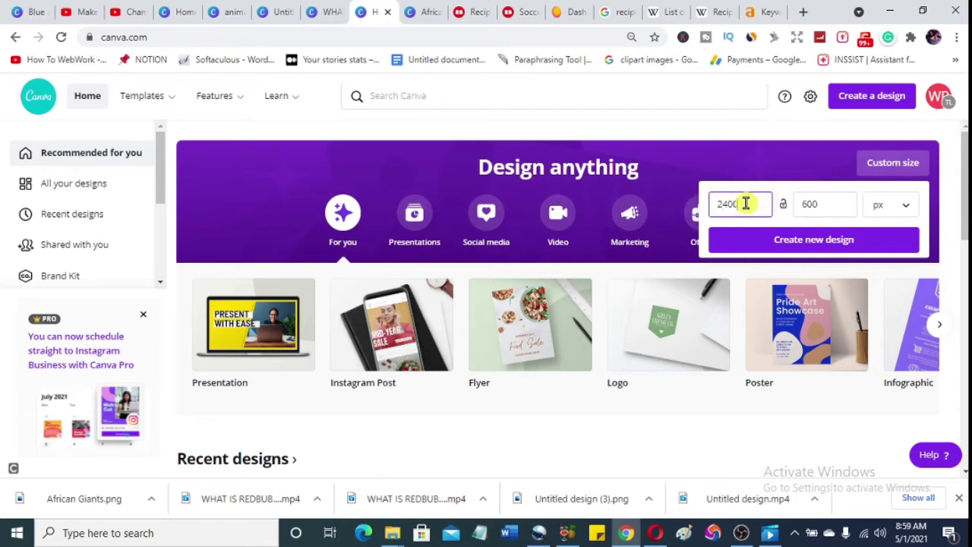
left_click_drag(746, 203, 707, 208)
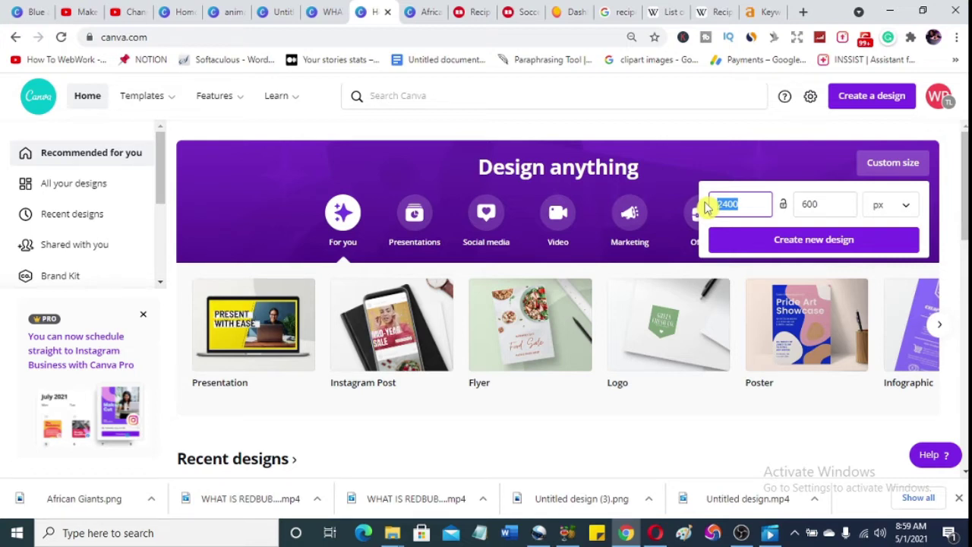
type("5000")
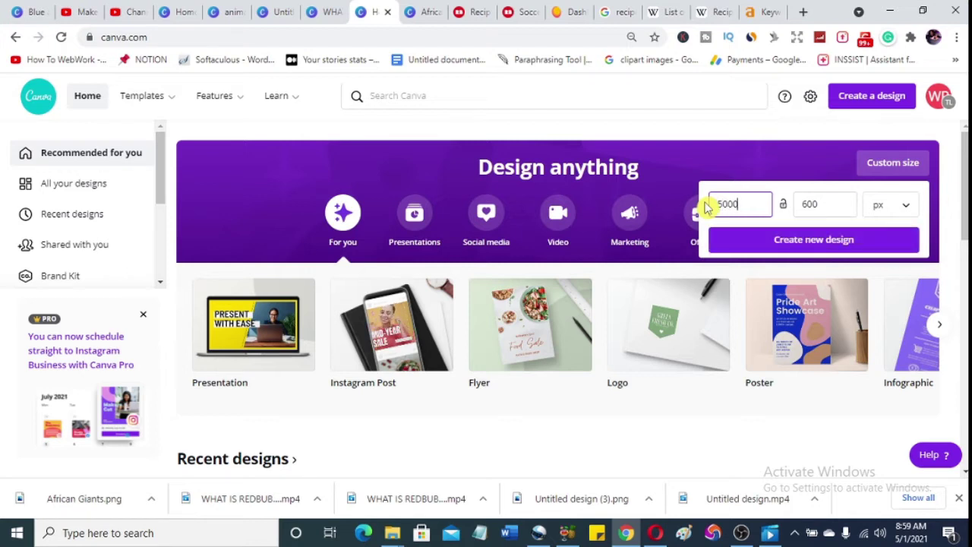
left_click(802, 204)
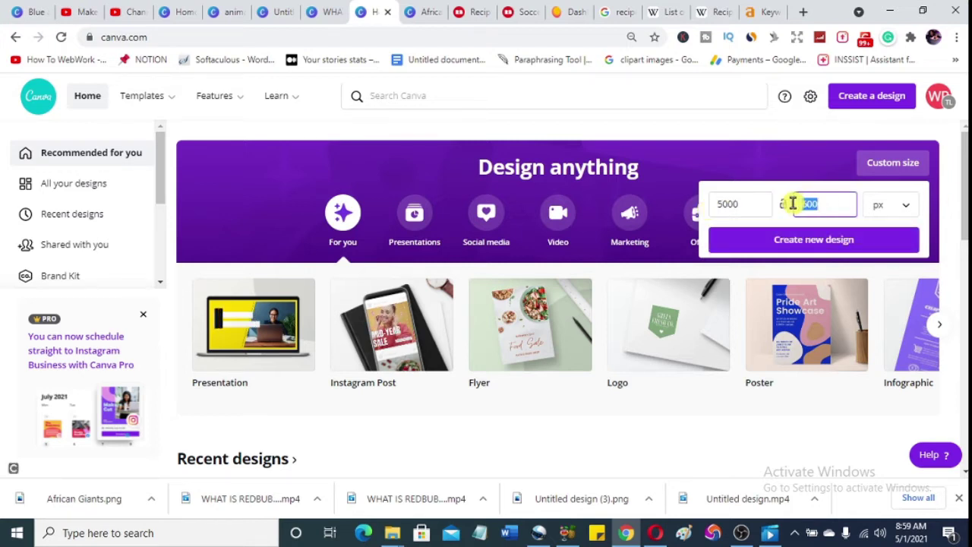
type("5000")
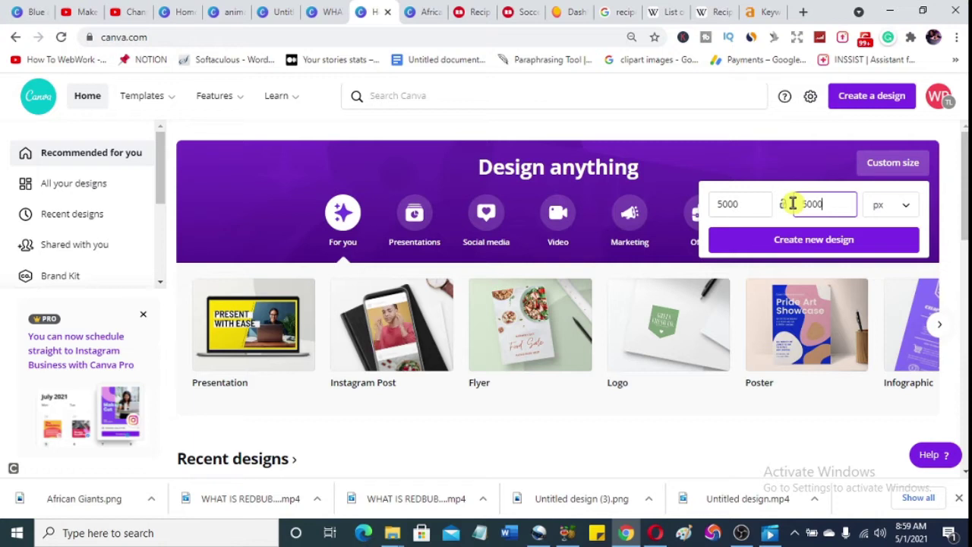
key("BackSpace")
key("BackSpace")
key("BackSpace")
key("BackSpace")
type("5")
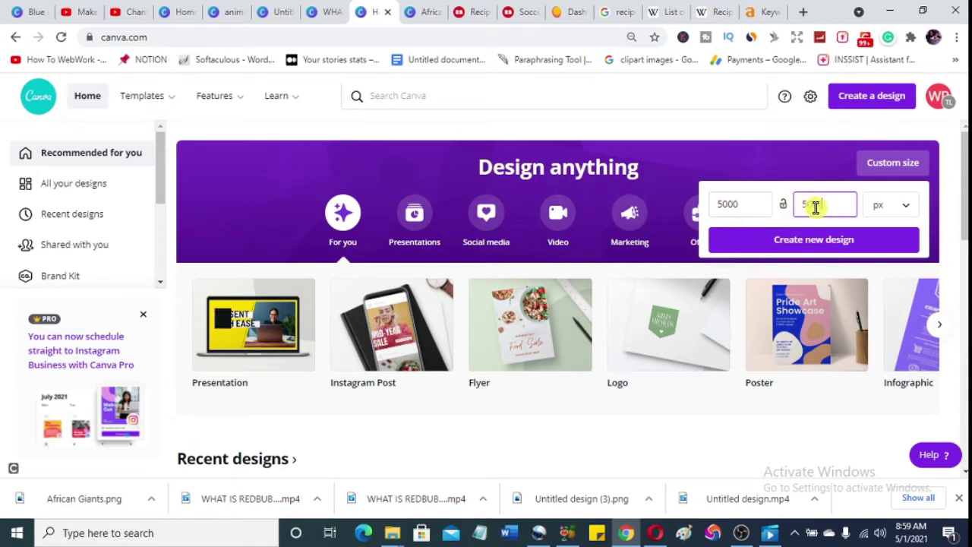
type("000")
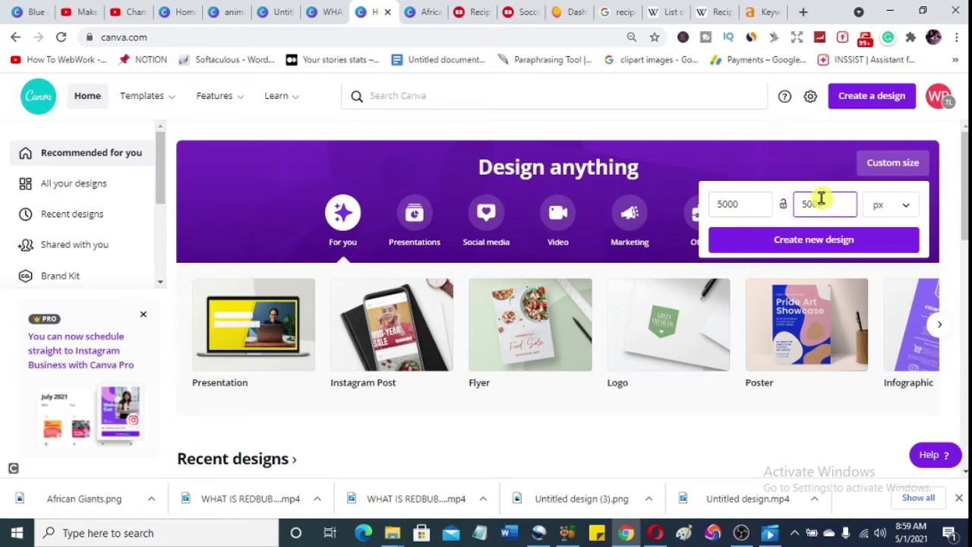
Create the blank 5000 × 5000 px design and look through its page and the suggested templates.
left_click(794, 240)
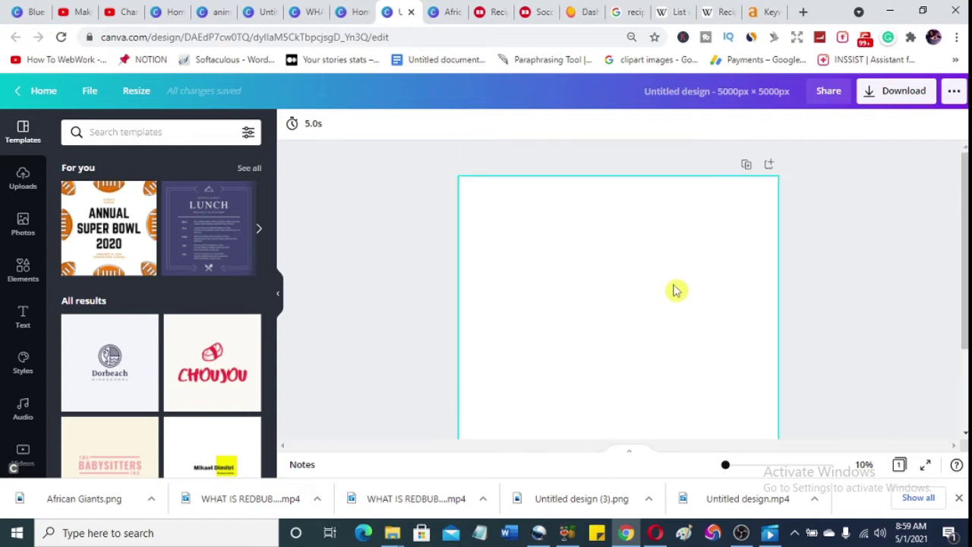
scroll(677, 290, "up", 1)
scroll(675, 289, "down", 1)
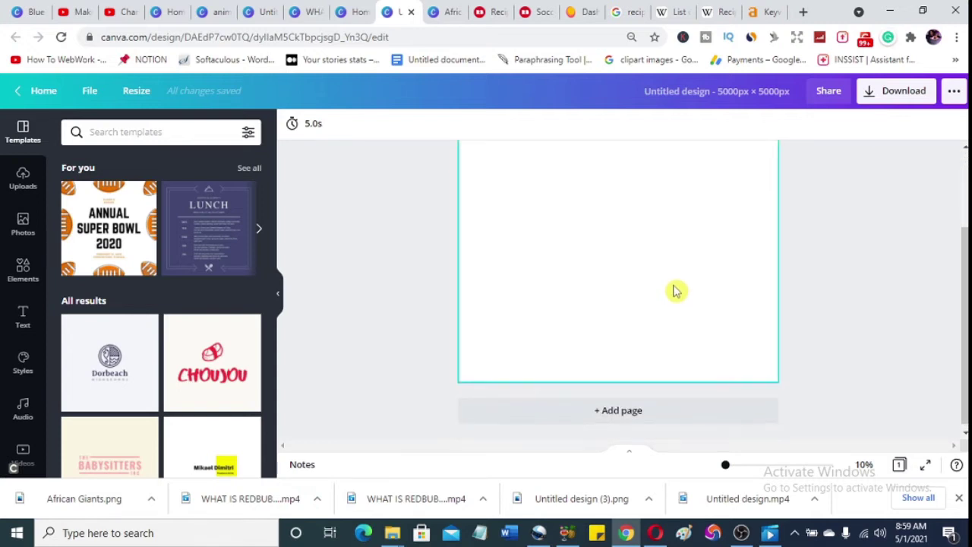
scroll(675, 289, "up", 1)
scroll(243, 323, "down", 5)
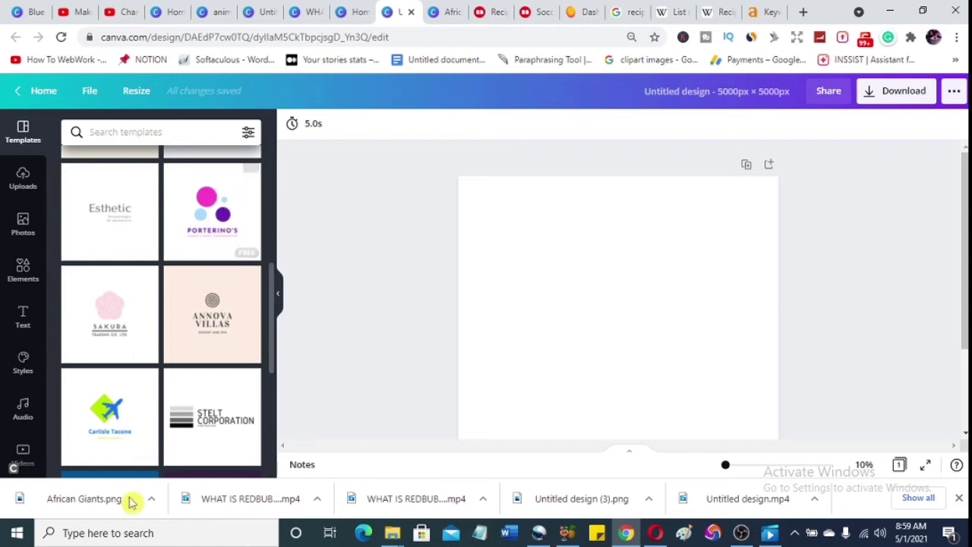
scroll(194, 373, "down", 1)
scroll(193, 372, "down", 2)
scroll(194, 372, "up", 8)
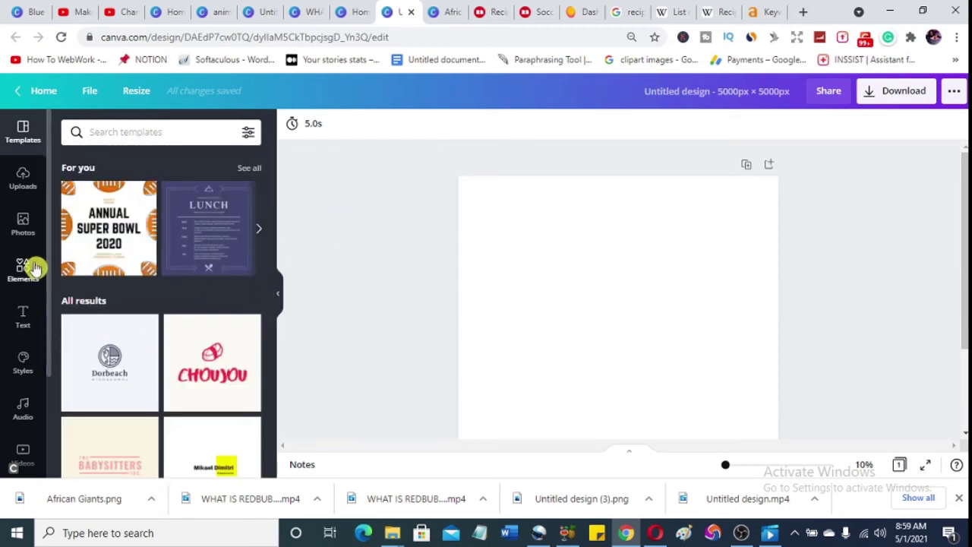
Add a heading that reads "Recipe creation" to the page, without bullet formatting.
left_click(24, 319)
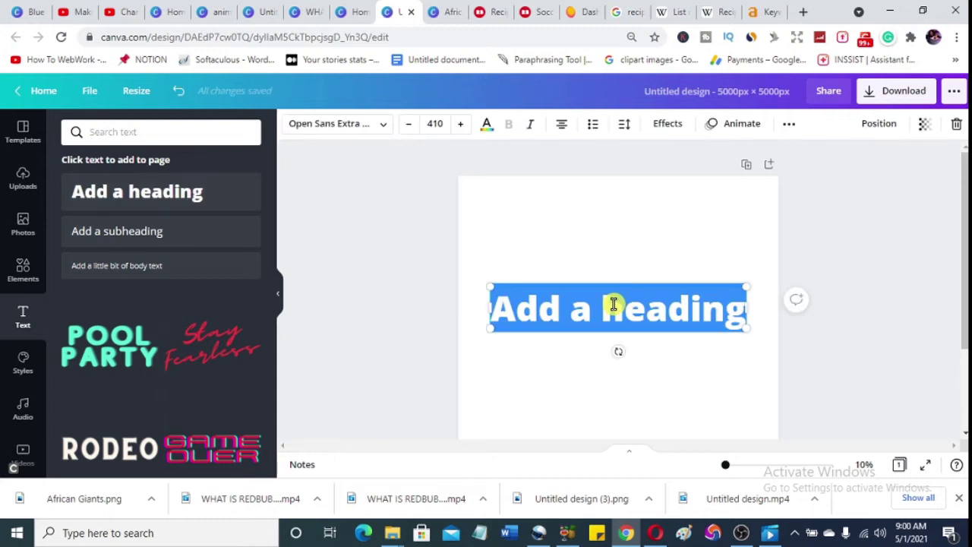
type("Recipe creation")
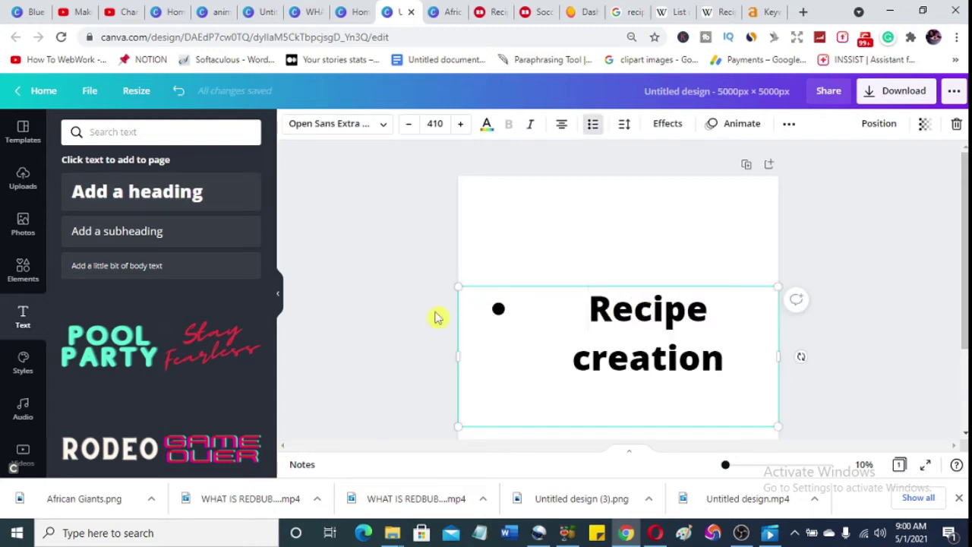
key("ctrl+shift+8")
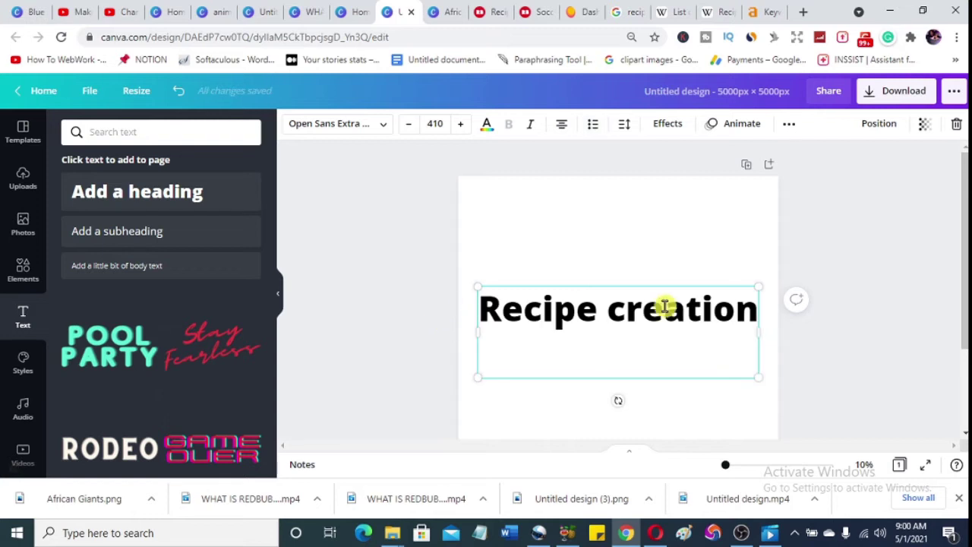
Break the heading into two lines and change its capitalization to "ReCipe CreaTion".
left_click(614, 310)
key("Return")
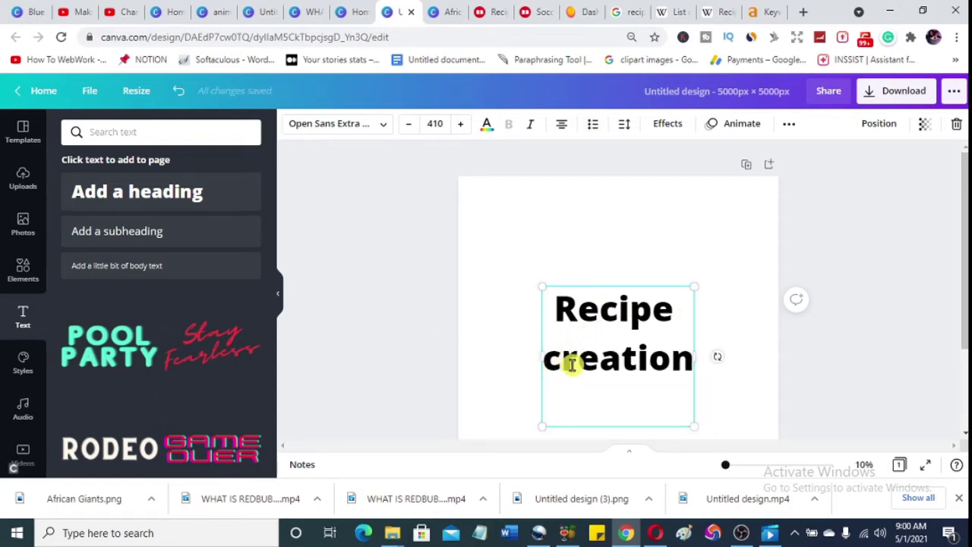
key("BackSpace")
type("C")
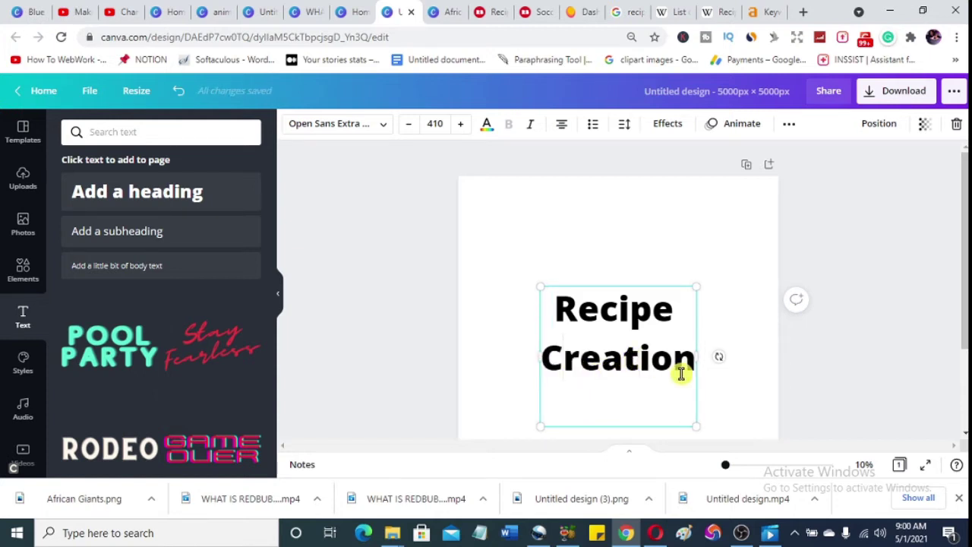
key("BackSpace")
type("T")
left_click(641, 305)
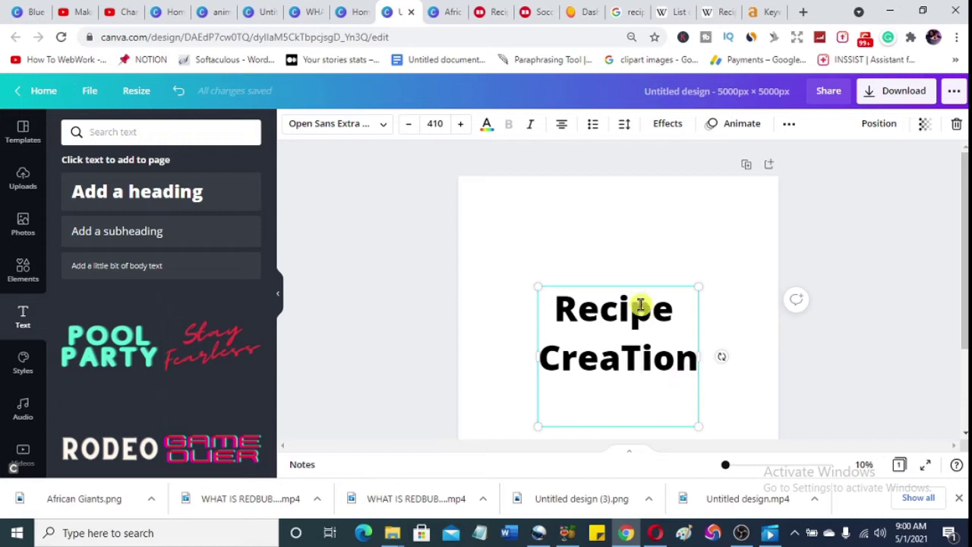
left_click(618, 316)
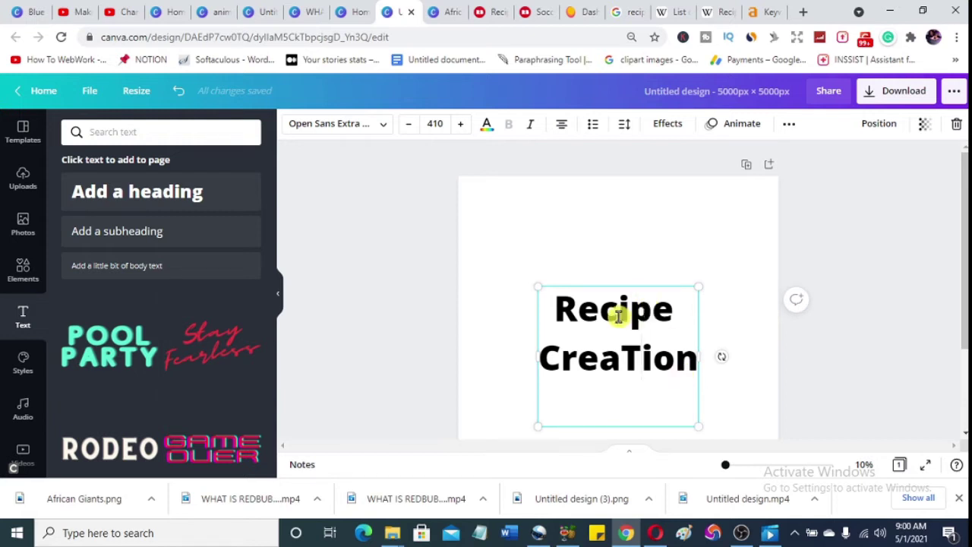
key("BackSpace")
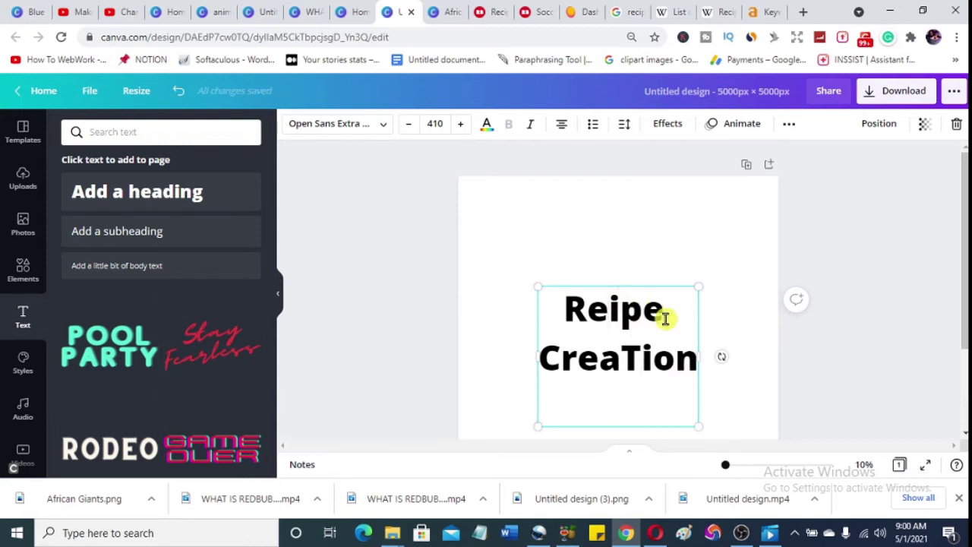
type("C")
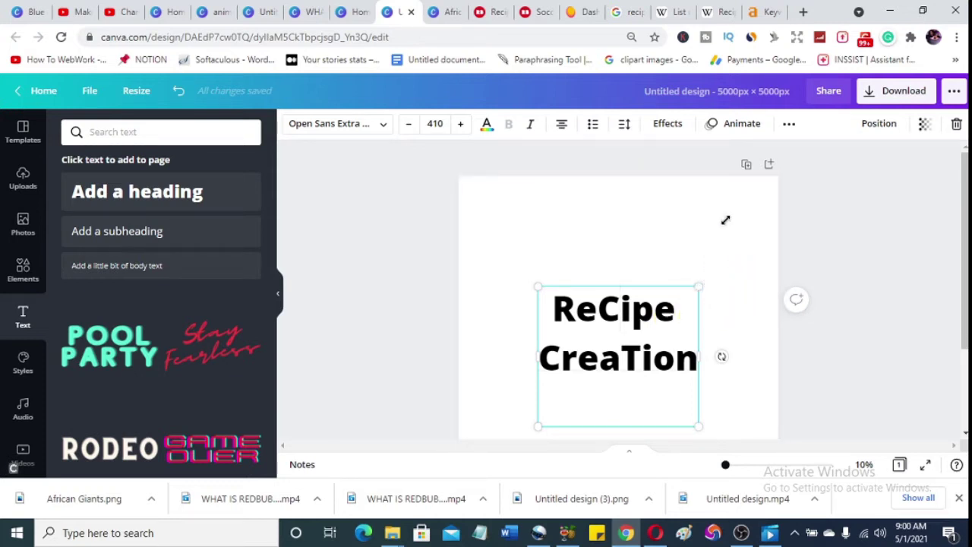
Enlarge the heading until it spans the full page width, at a font size of about 818.
left_click_drag(726, 220, 766, 228)
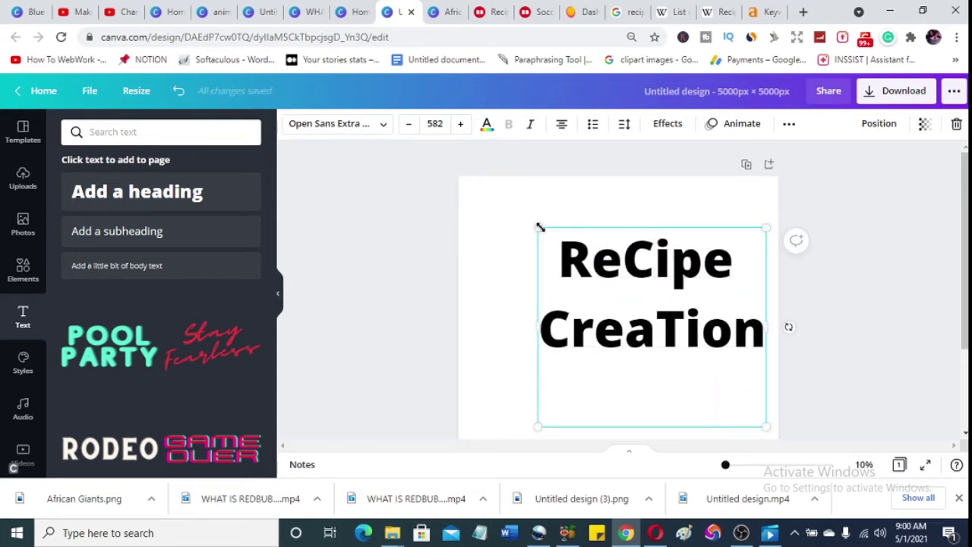
left_click_drag(538, 227, 458, 202)
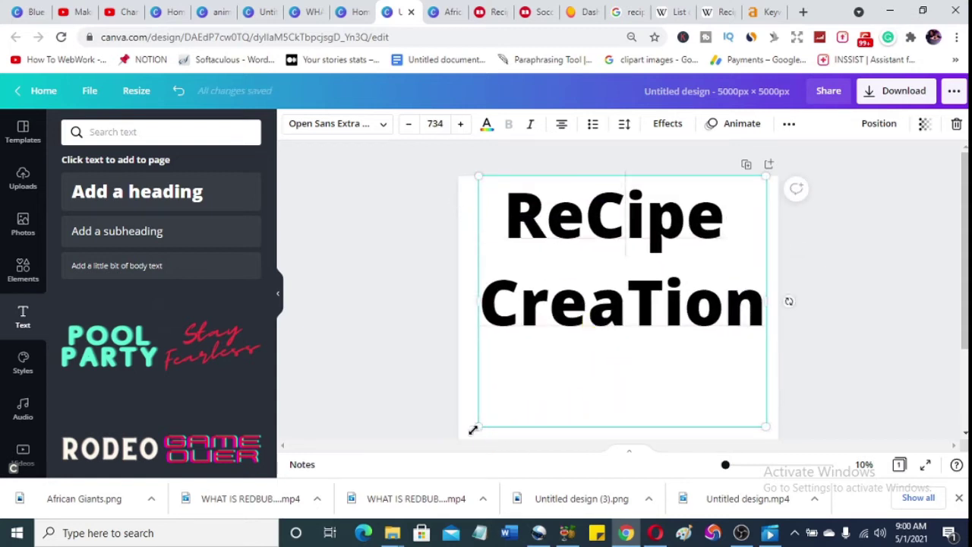
left_click_drag(473, 430, 465, 456)
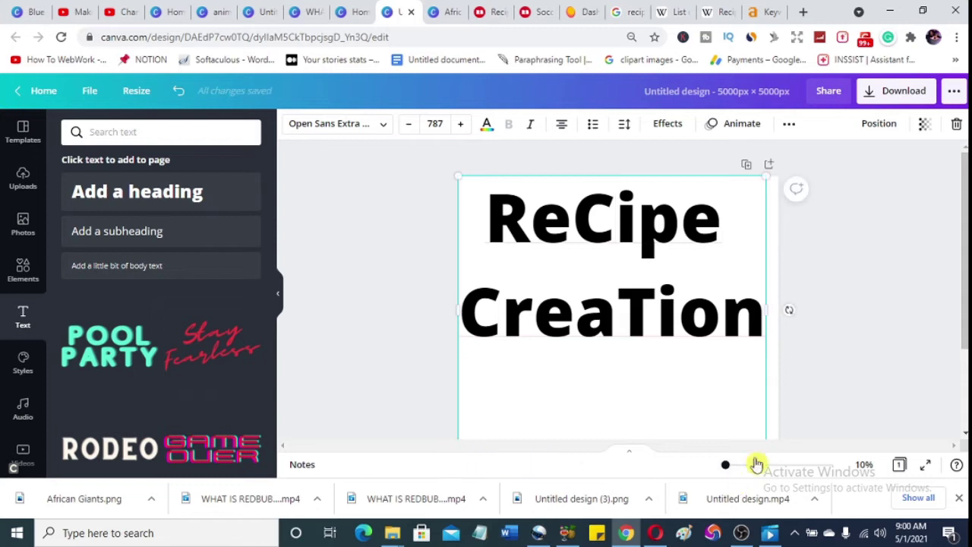
scroll(965, 292, "down", 1)
left_click(750, 412)
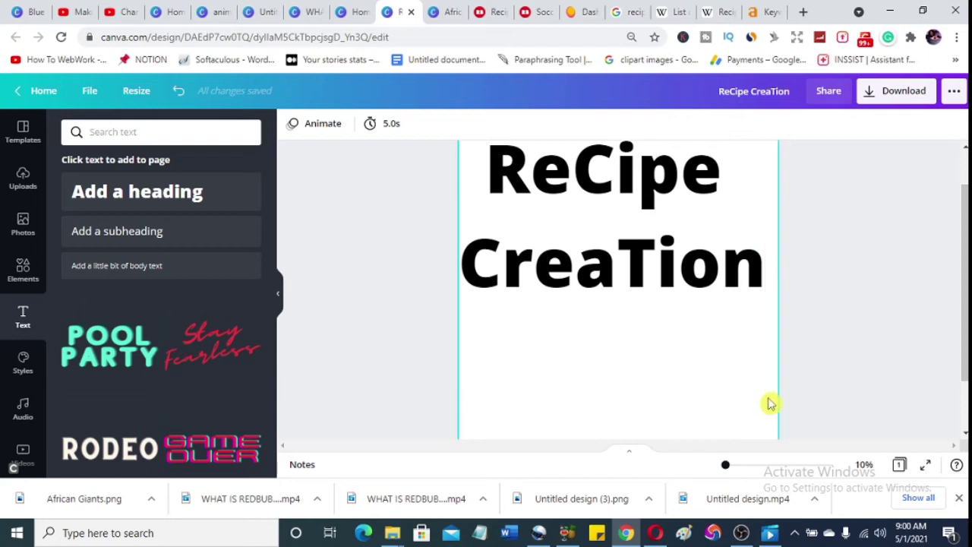
left_click(758, 382)
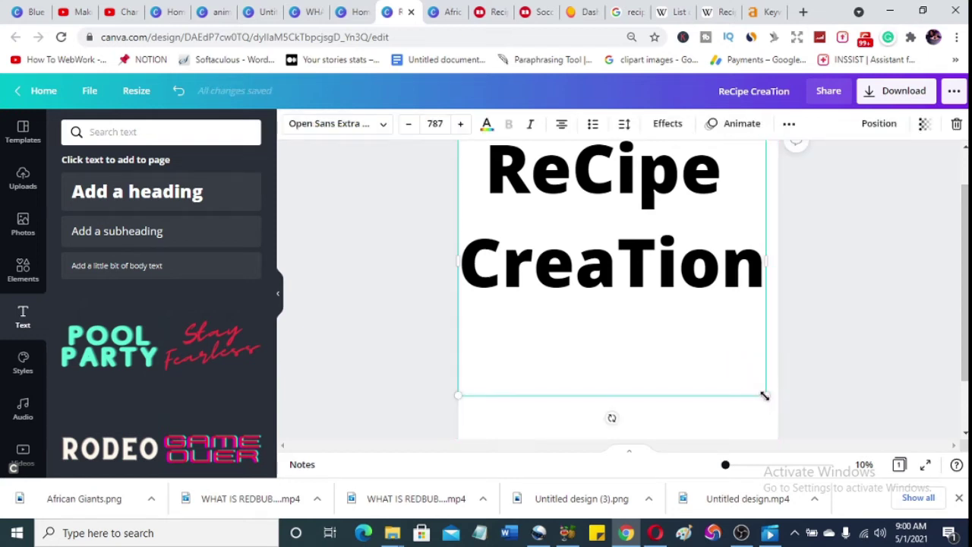
left_click_drag(770, 403, 777, 410)
scroll(872, 317, "up", 1)
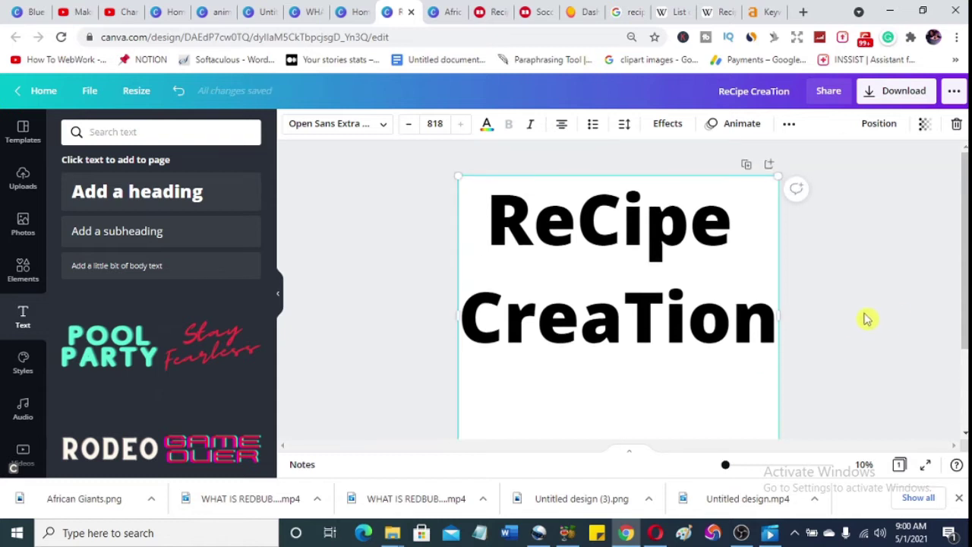
Move the enlarged heading down towards the middle of the page and deselect it.
left_click(878, 265)
left_click_drag(625, 271, 631, 321)
left_click(870, 257)
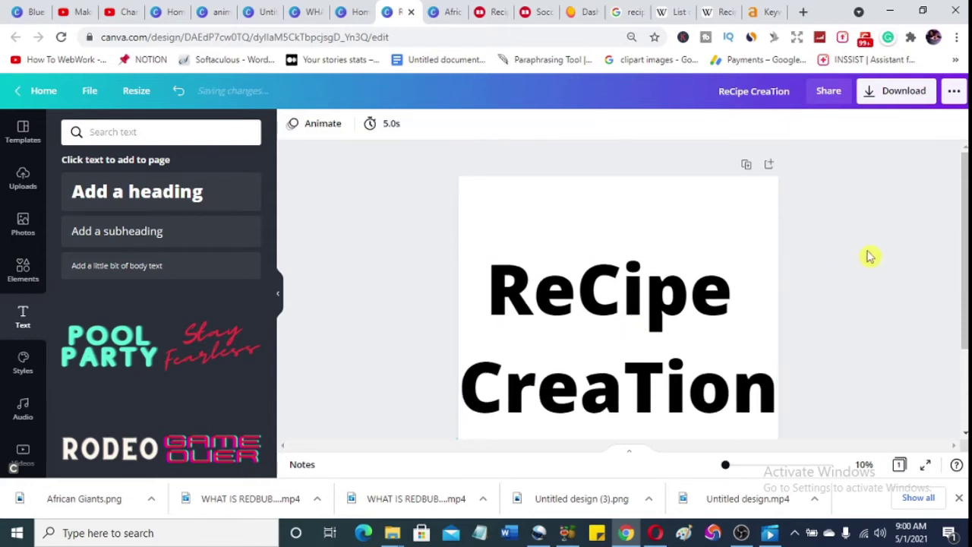
Download the design as a PNG with a transparent background at size 3, 15000 × 15000 px.
mouse_move(965, 259)
left_mouse_down()
mouse_move(965, 319)
mouse_move(965, 242)
mouse_move(966, 303)
mouse_move(964, 270)
left_mouse_up()
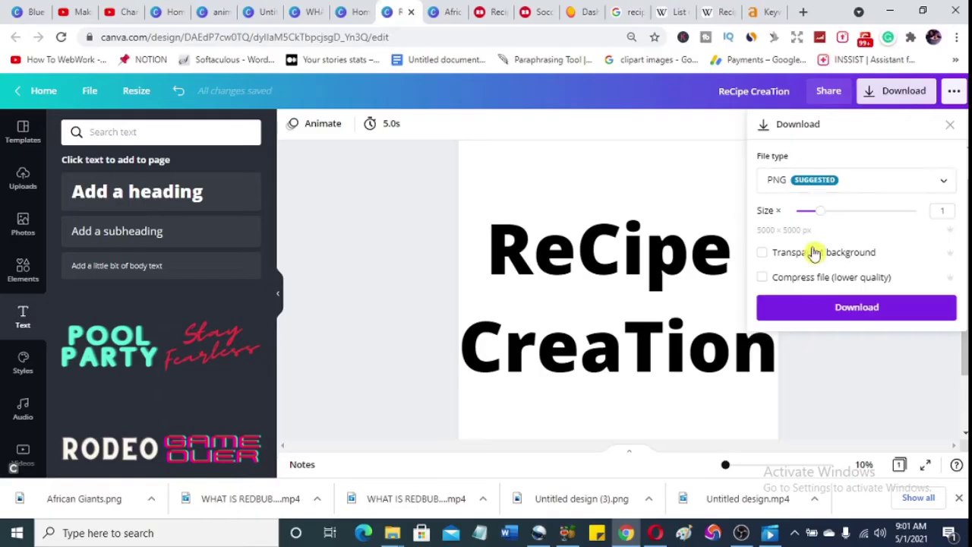
left_click(762, 254)
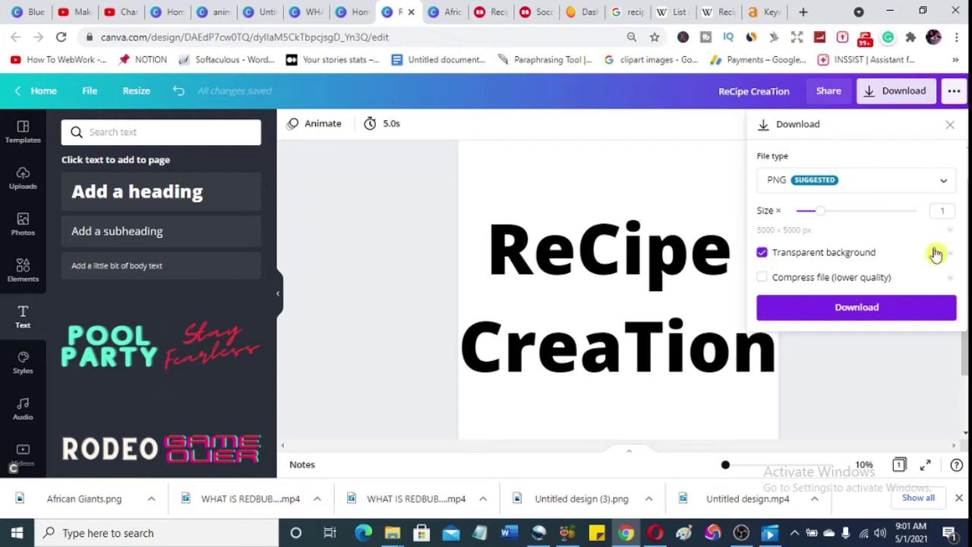
left_click(917, 210)
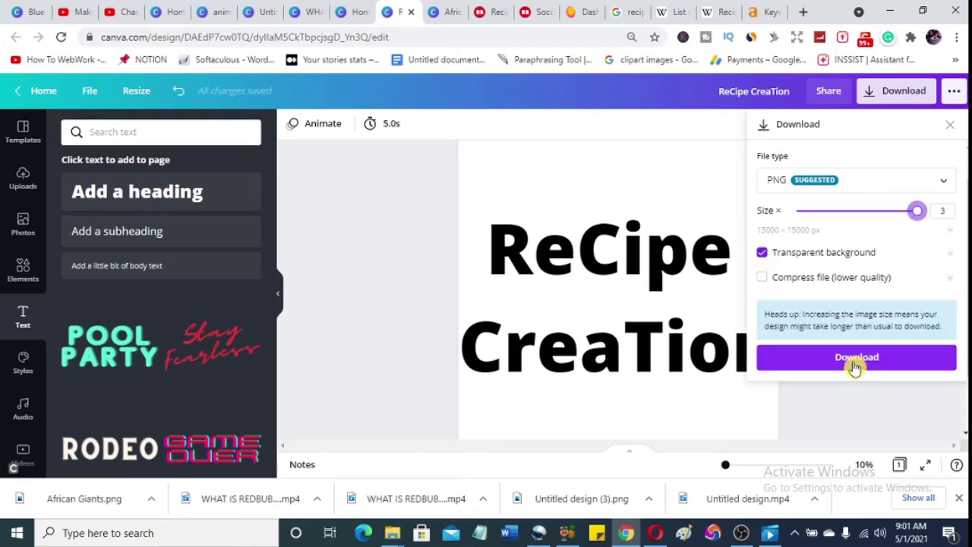
left_click(855, 368)
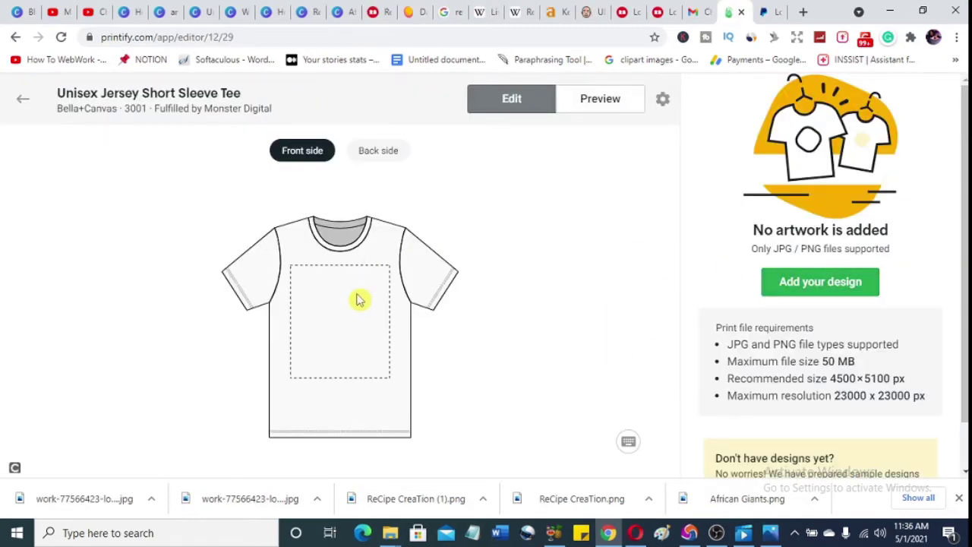
In Printify, upload the file "ReCipe CreaTion (1)" from the Downloads folder as artwork for the front of the Unisex Jersey Short Sleeve Tee.
left_click(820, 283)
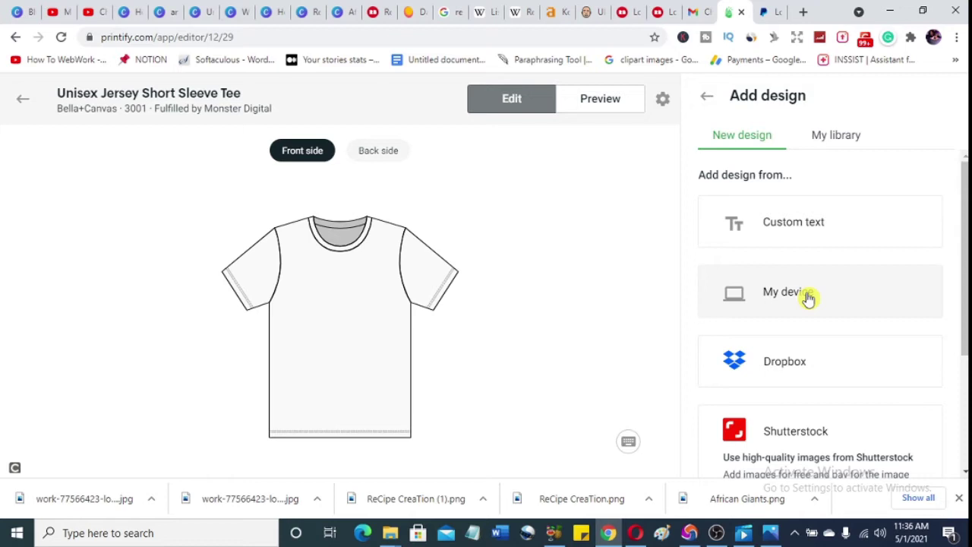
left_click(809, 297)
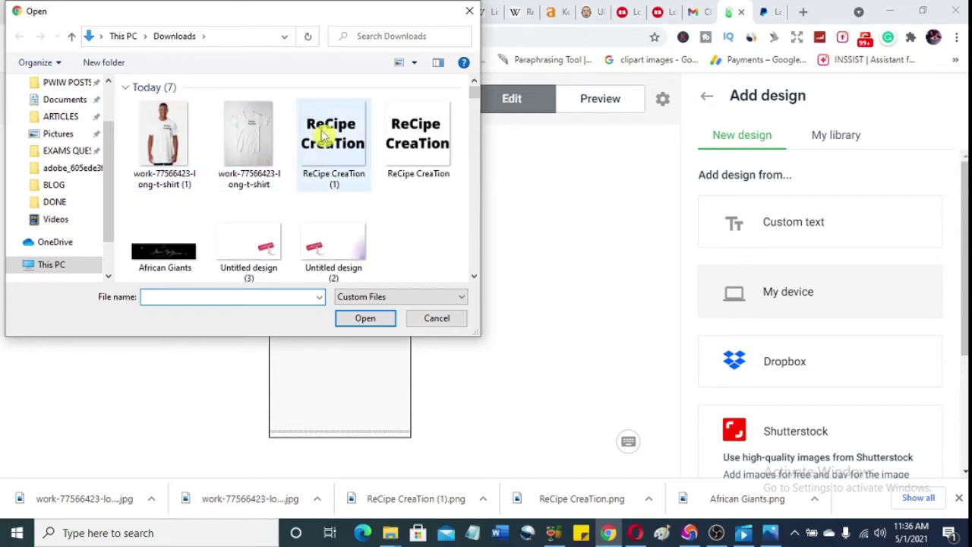
double_click(324, 135)
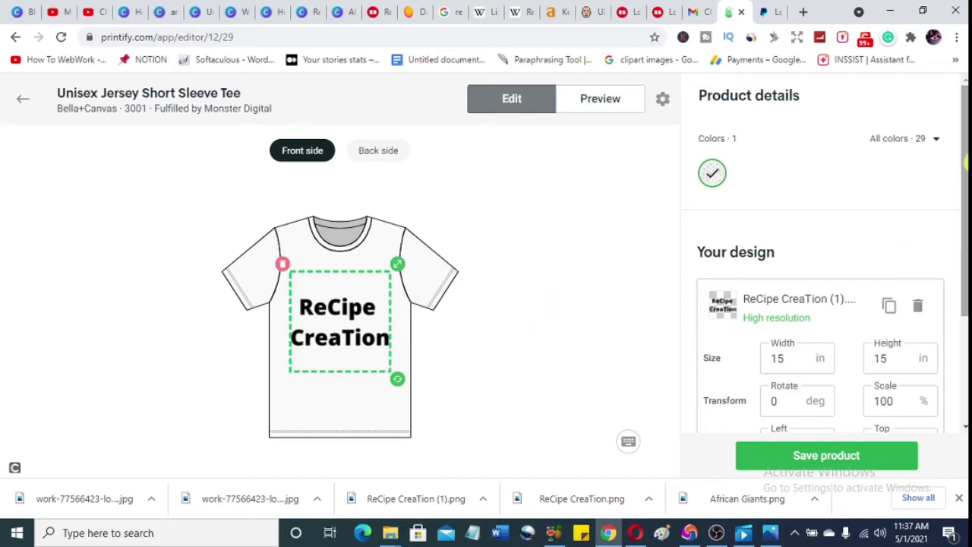
Move the artwork up on the shirt front so the lettering sits just below the collar, and deselect it.
left_click_drag(966, 161, 966, 295)
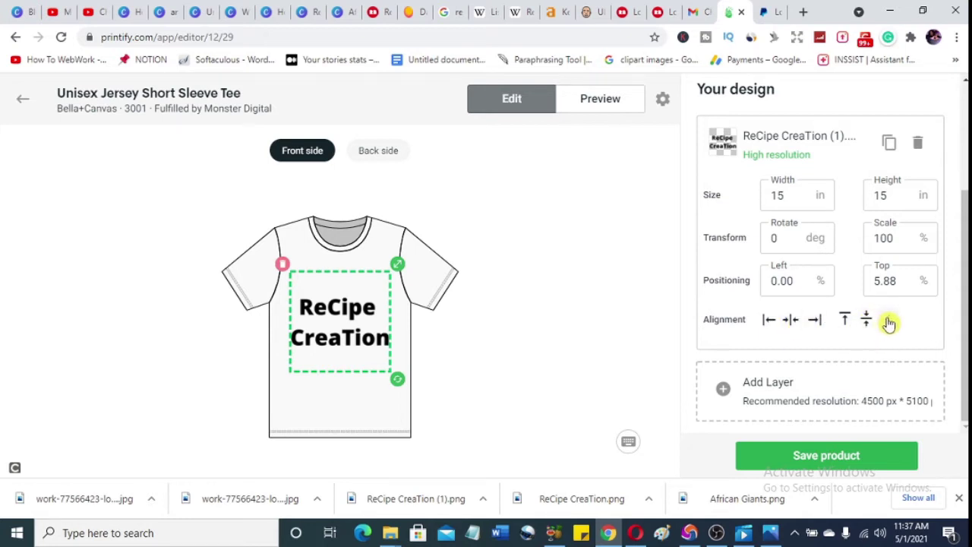
left_click_drag(336, 317, 335, 294)
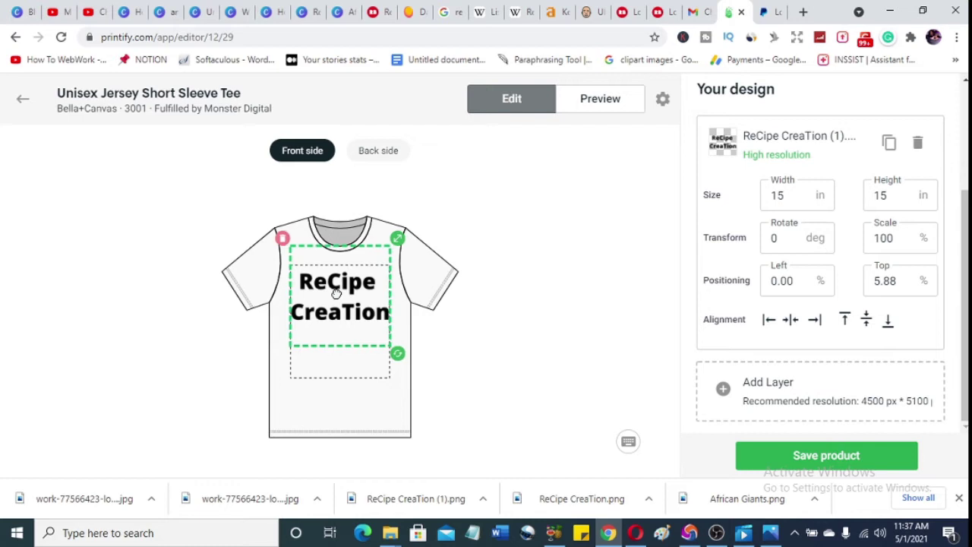
left_click(556, 312)
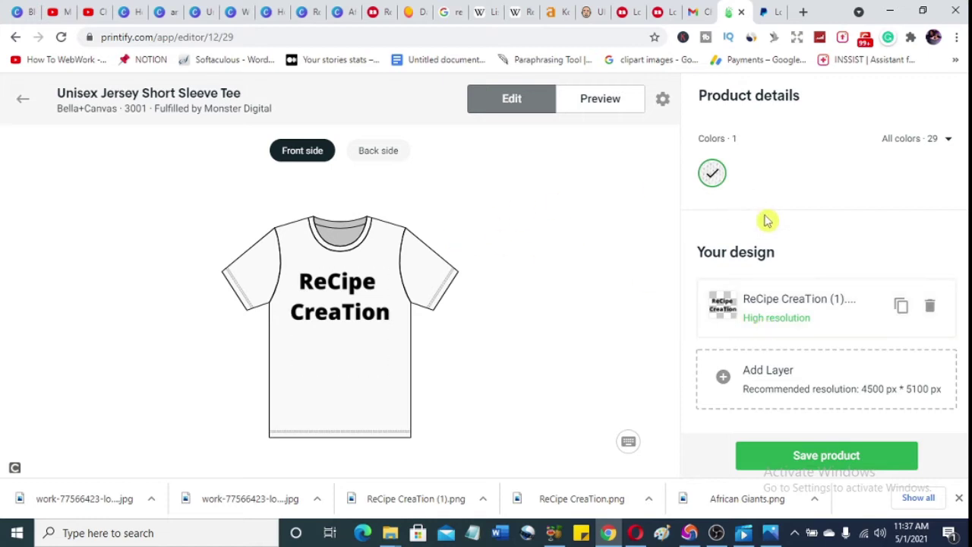
Add Ash, Silver, heather navy, pale mint-blue, heather grey and light blue-grey to the product's shirt colors.
left_click(943, 149)
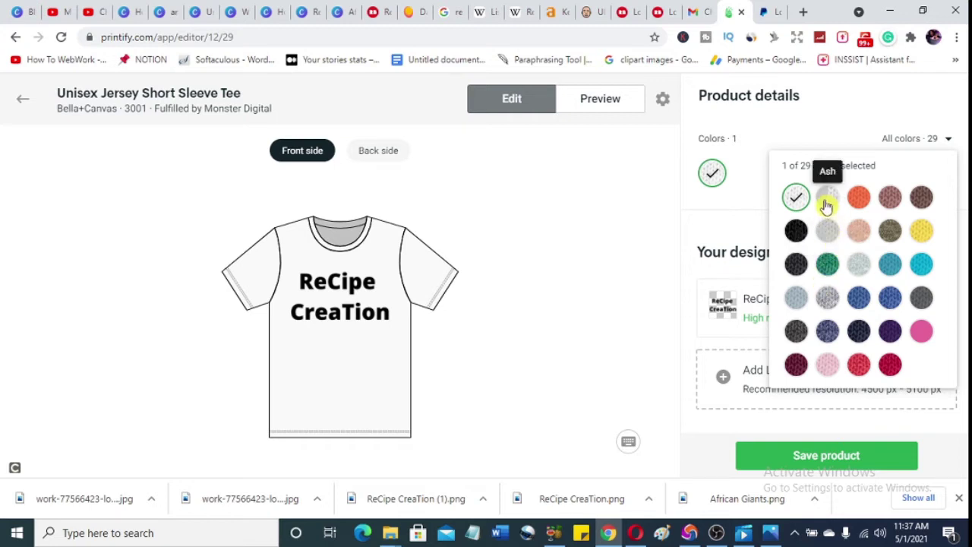
left_click(835, 339)
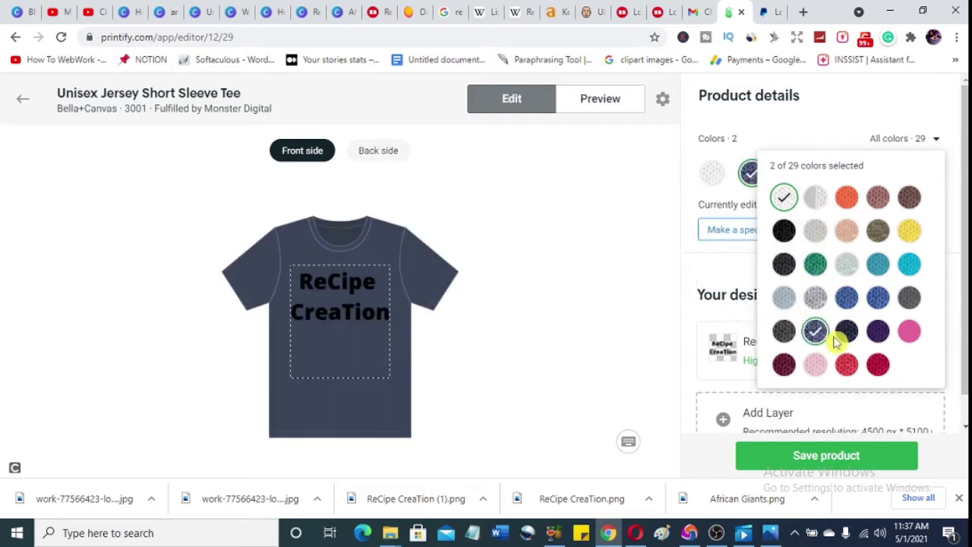
left_click(846, 265)
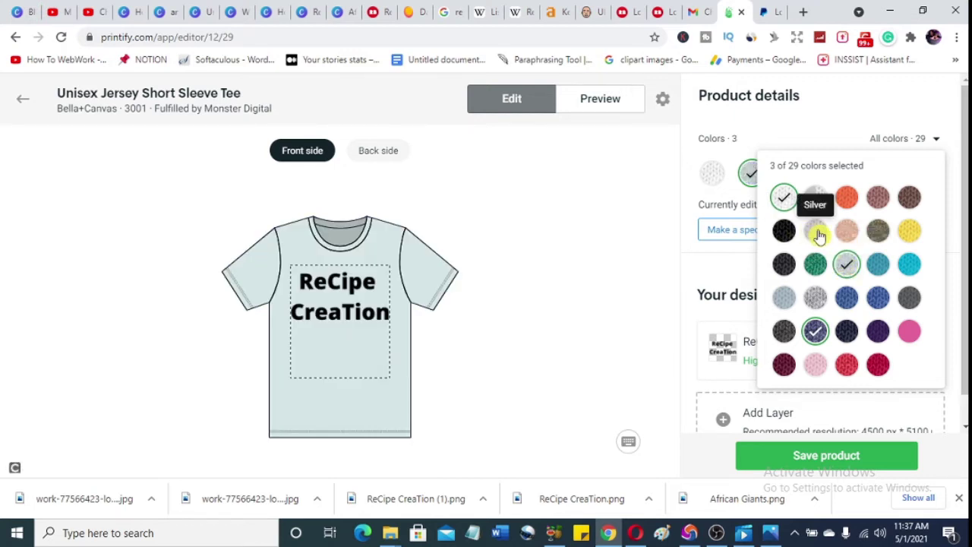
left_click(818, 235)
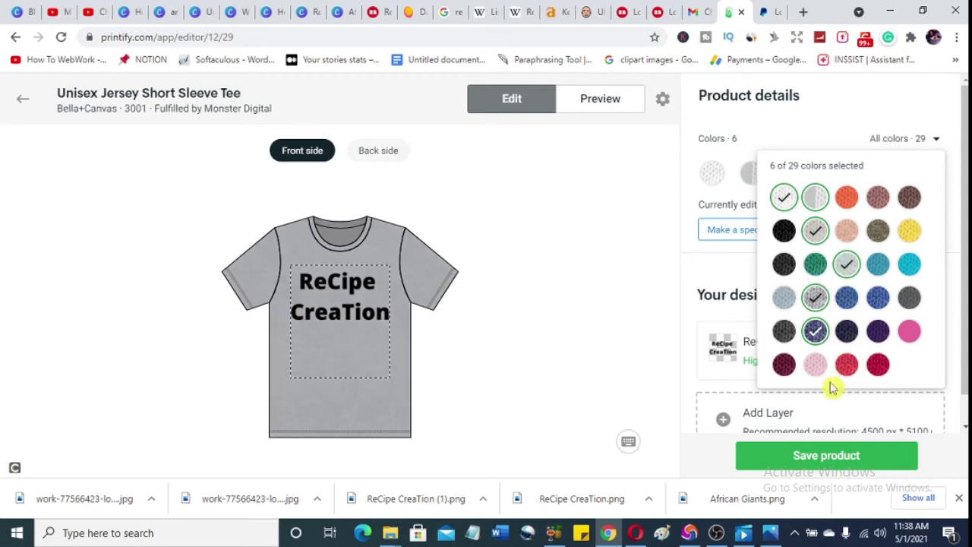
left_click(786, 302)
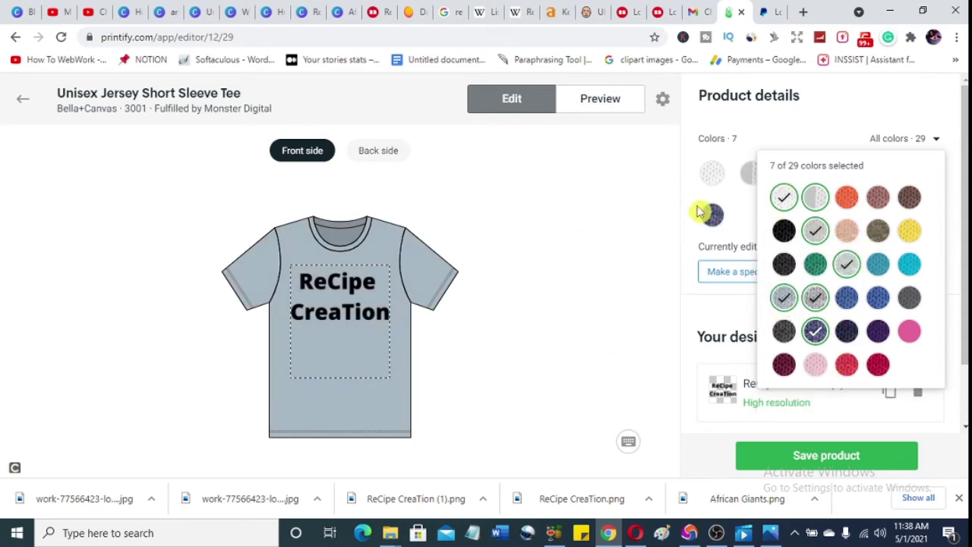
Save the T-shirt product and open the automated order routing preferences for the store.
left_click(806, 456)
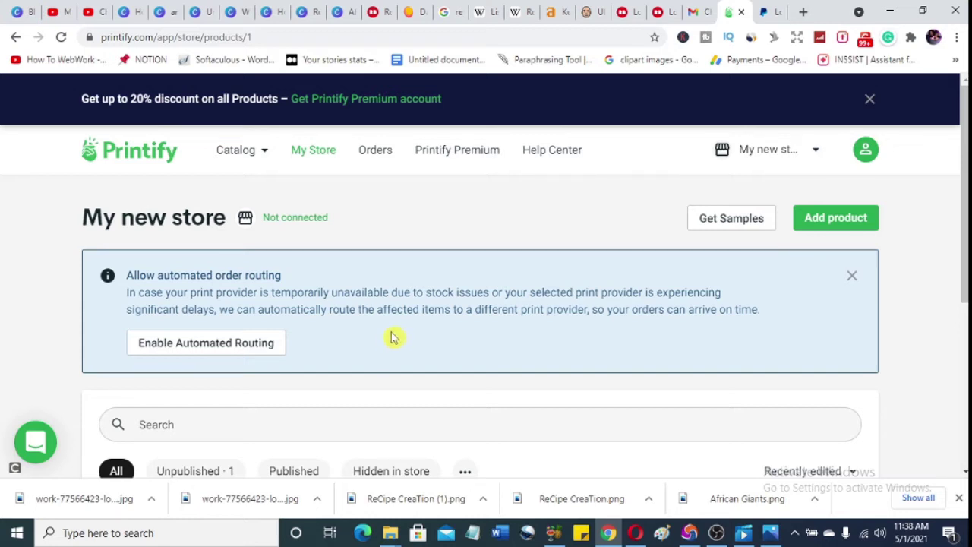
scroll(399, 331, "down", 1)
scroll(402, 326, "up", 1)
left_click(156, 347)
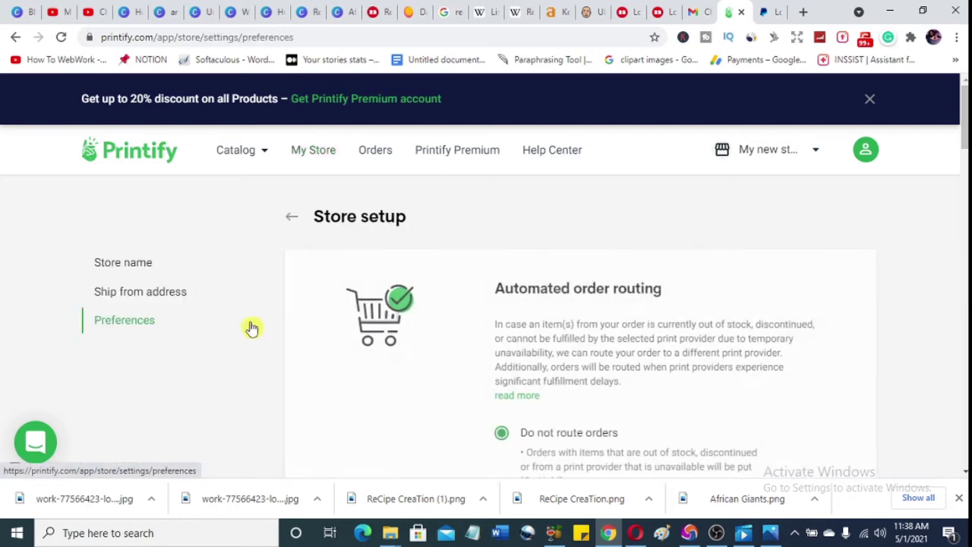
Review the store preferences for order routing, order approval, order import, tracking notifications and shipping restrictions.
scroll(562, 267, "down", 3)
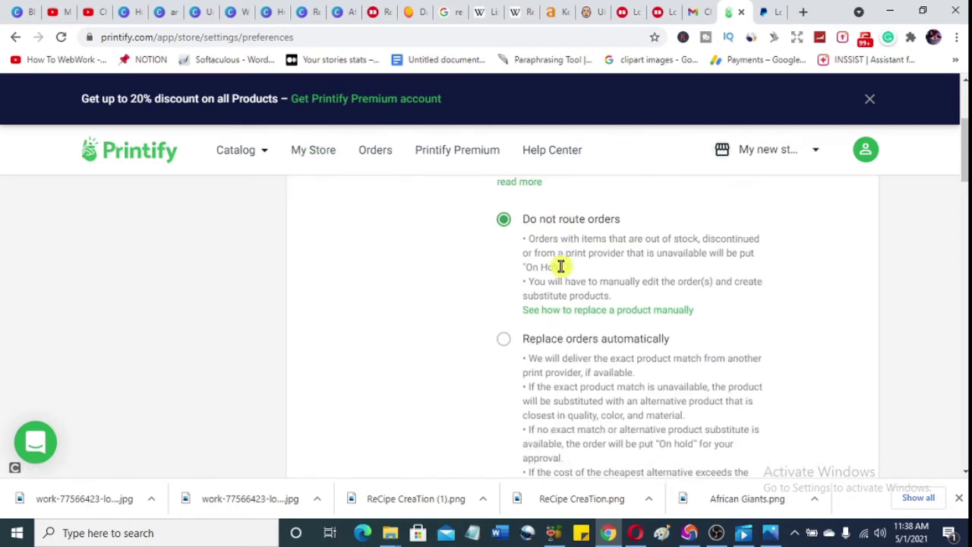
scroll(562, 272, "up", 3)
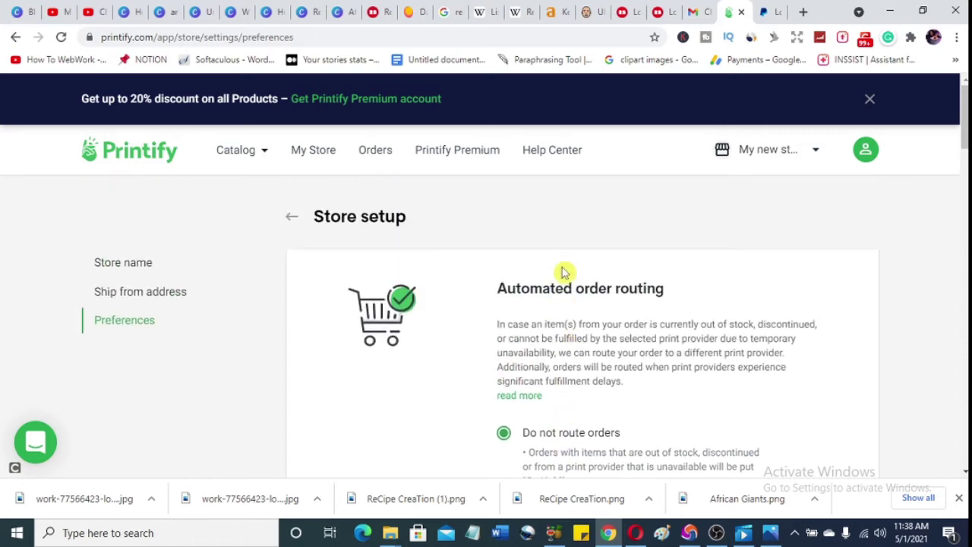
scroll(564, 272, "down", 8)
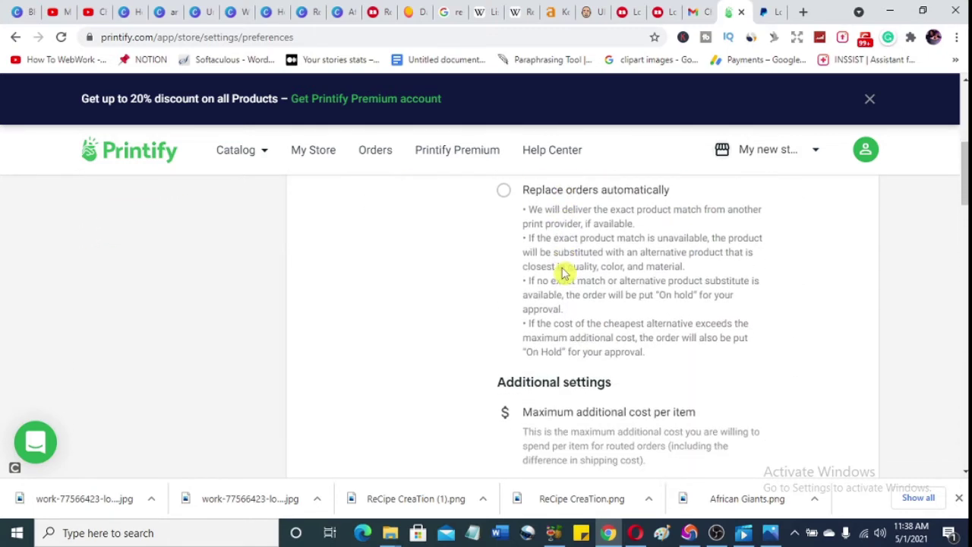
scroll(564, 273, "down", 6)
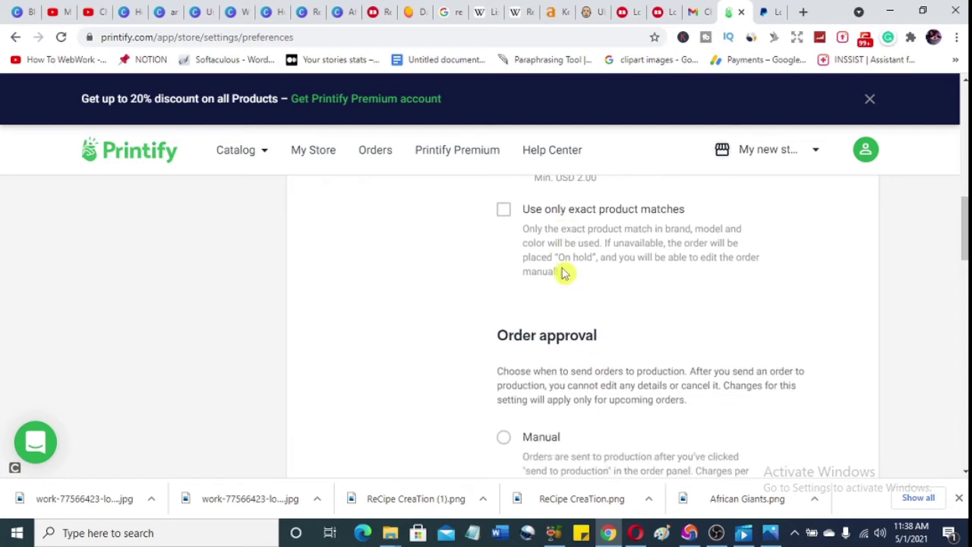
scroll(564, 273, "down", 10)
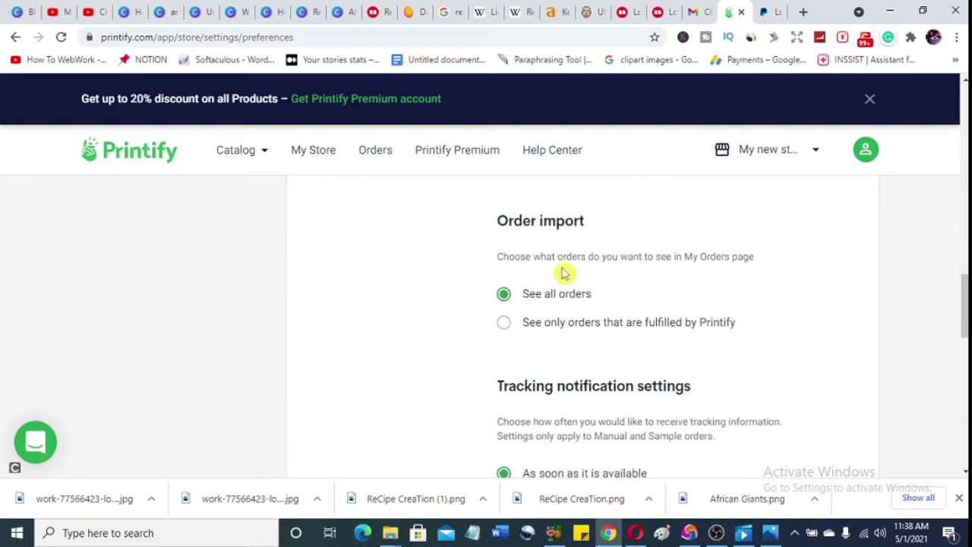
scroll(564, 274, "down", 5)
scroll(564, 273, "up", 3)
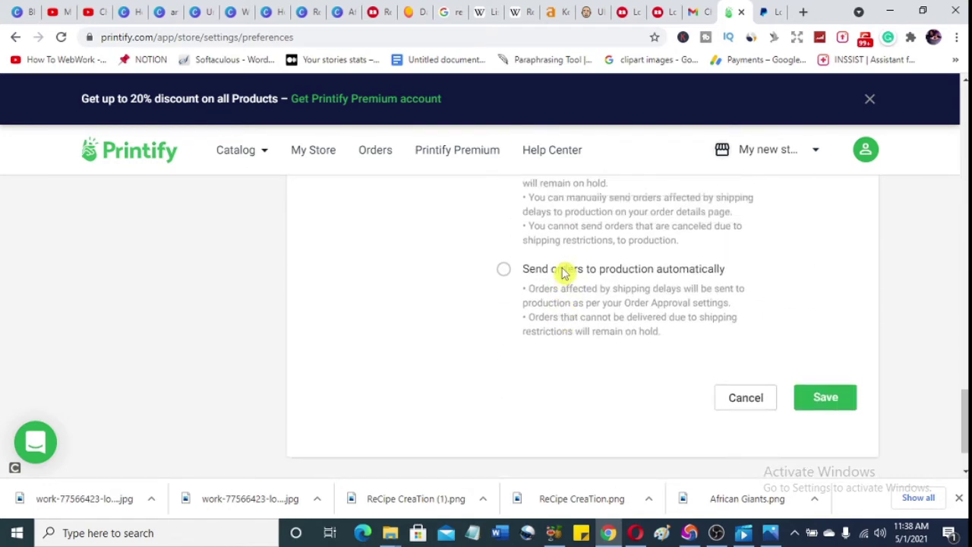
scroll(563, 273, "down", 2)
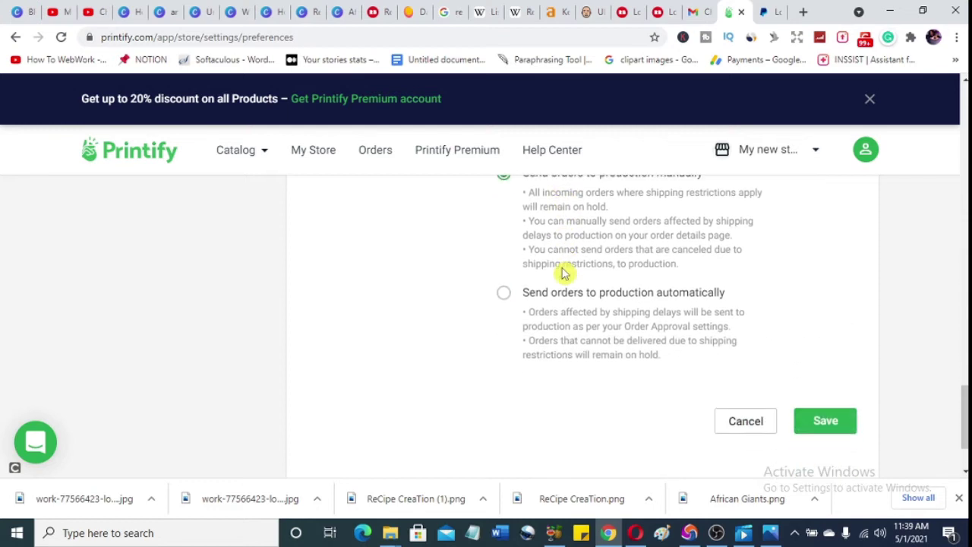
scroll(564, 274, "up", 1)
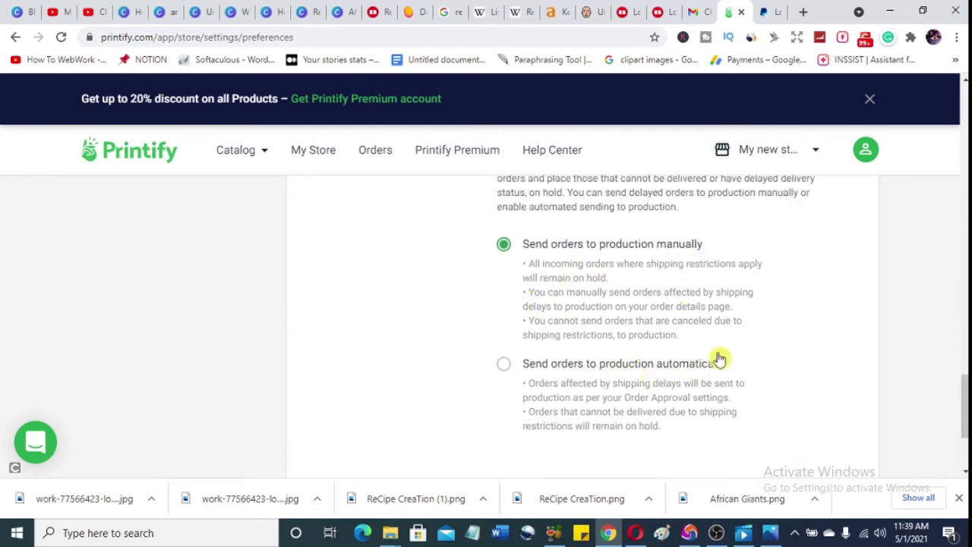
Set orders affected by shipping delays to be sent to production automatically, and save the store preferences.
scroll(646, 350, "up", 5)
scroll(640, 341, "down", 6)
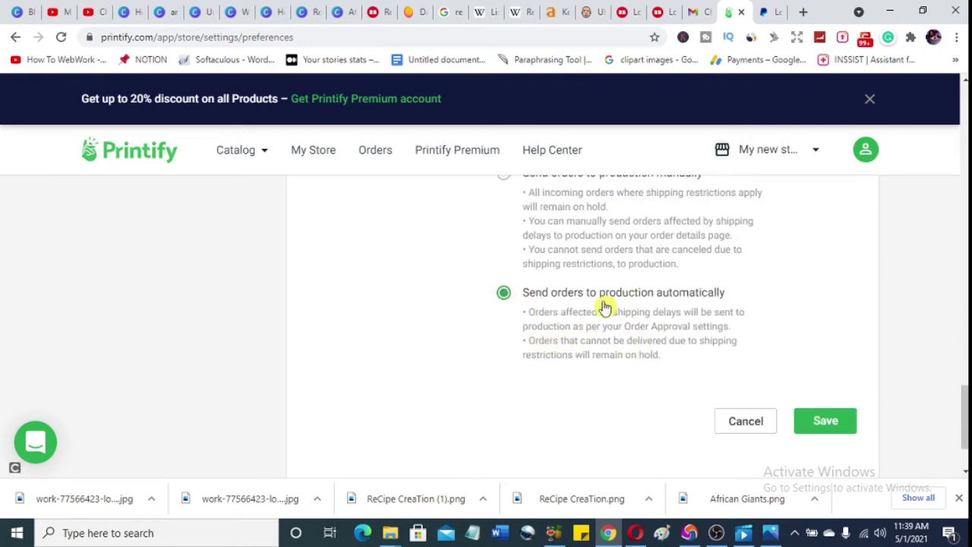
scroll(606, 307, "up", 10)
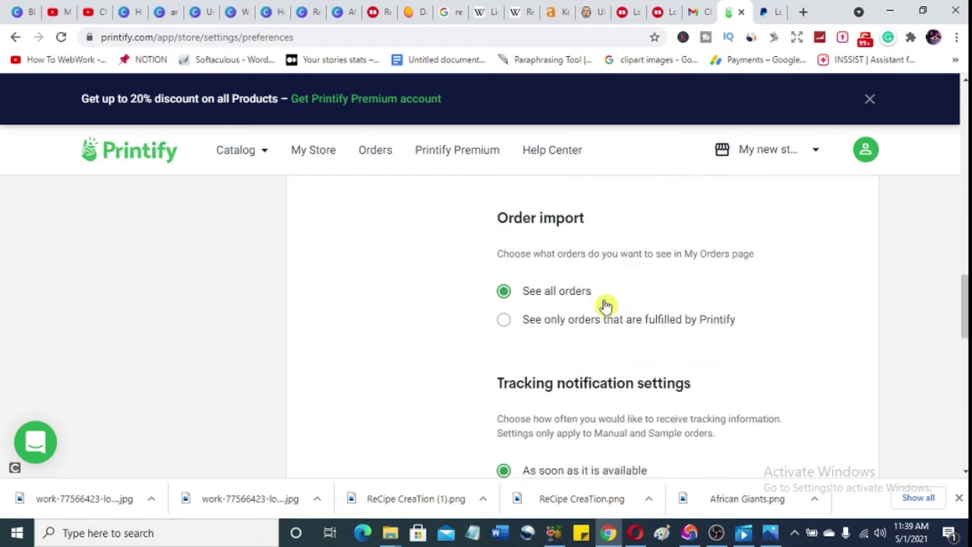
scroll(606, 307, "up", 10)
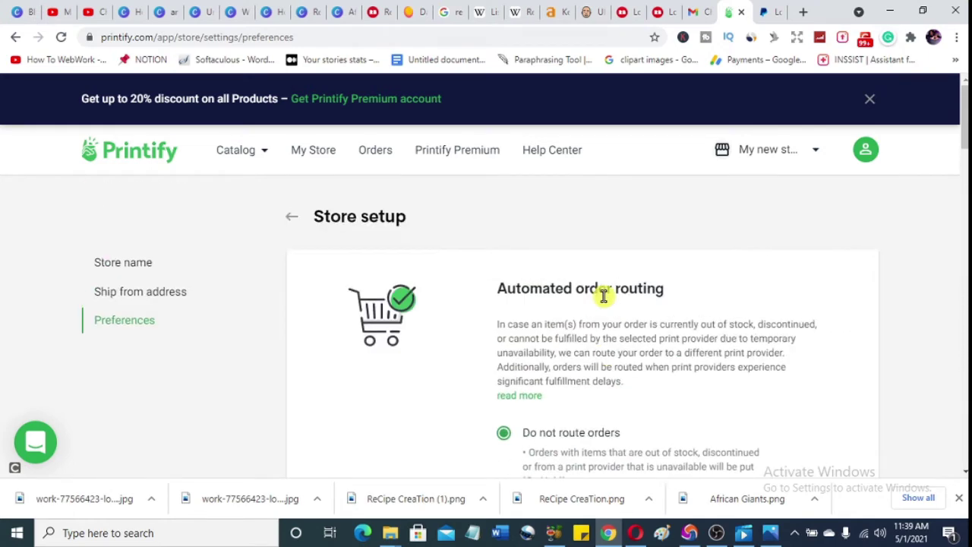
scroll(604, 296, "down", 15)
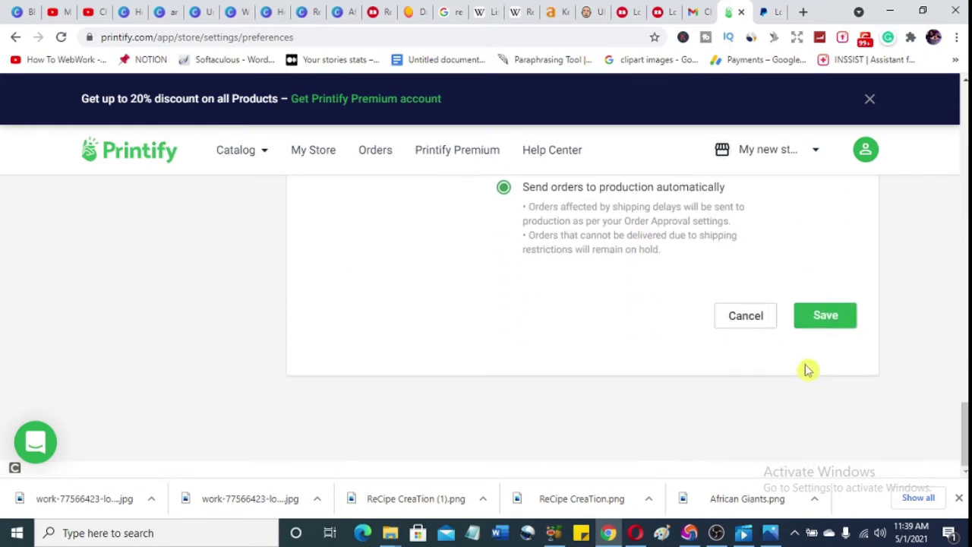
left_click(825, 319)
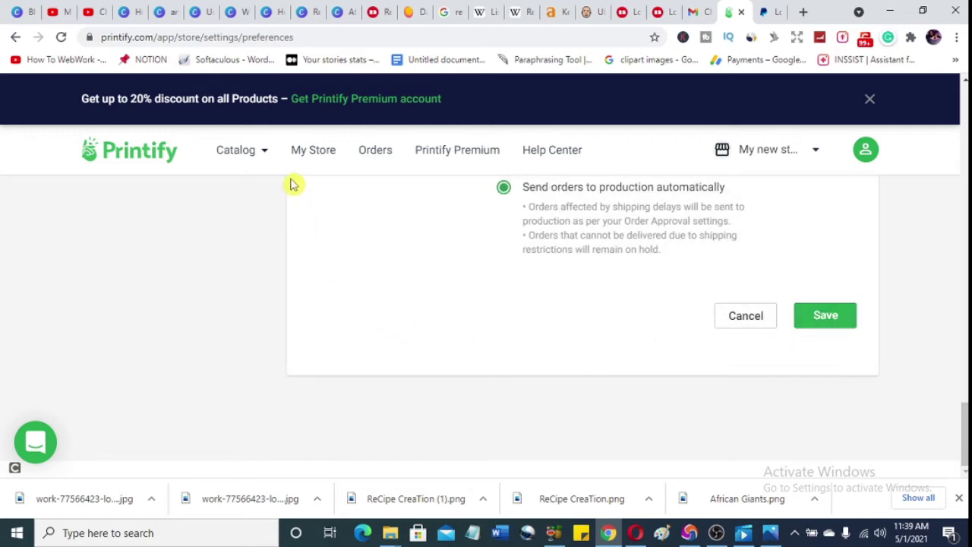
Open the account details and enter "Active Coupon" as the business name.
left_click(864, 158)
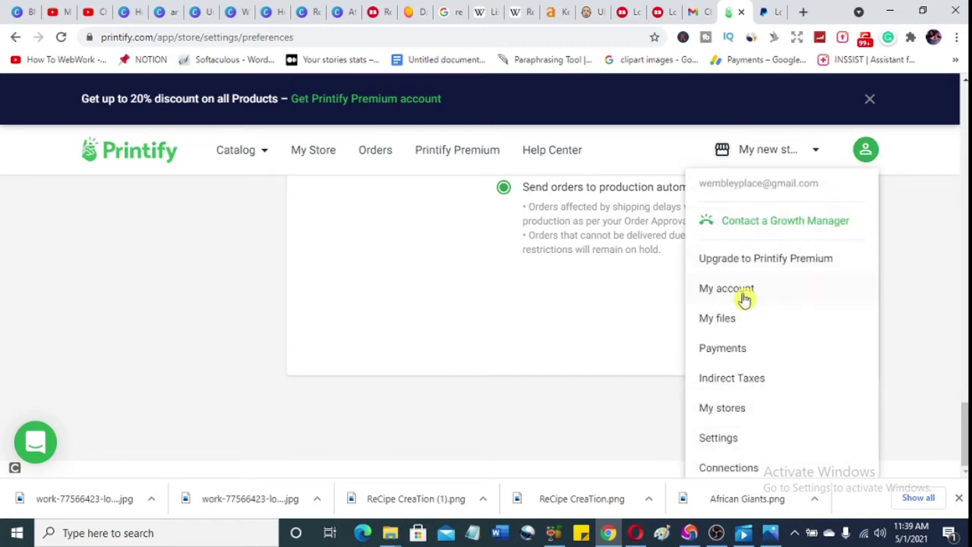
left_click(744, 299)
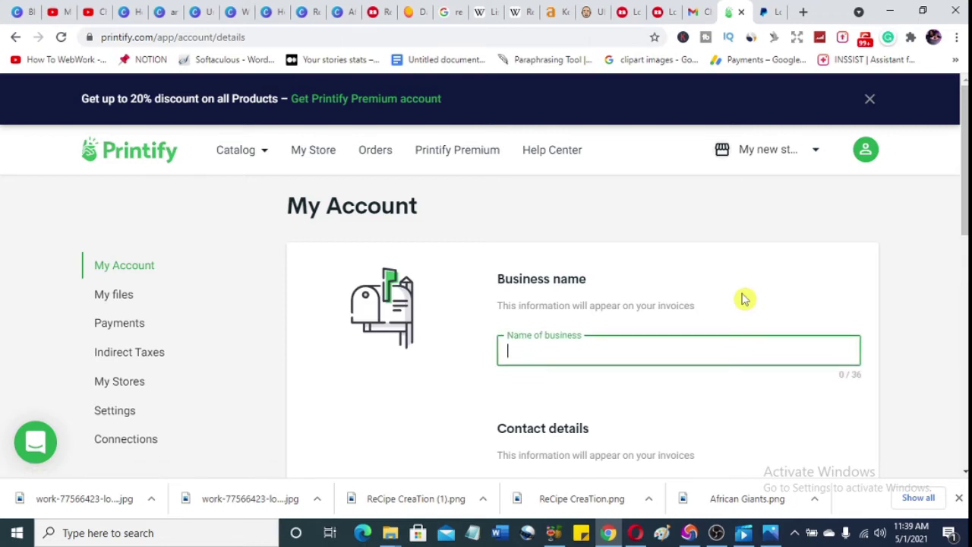
scroll(707, 256, "down", 3)
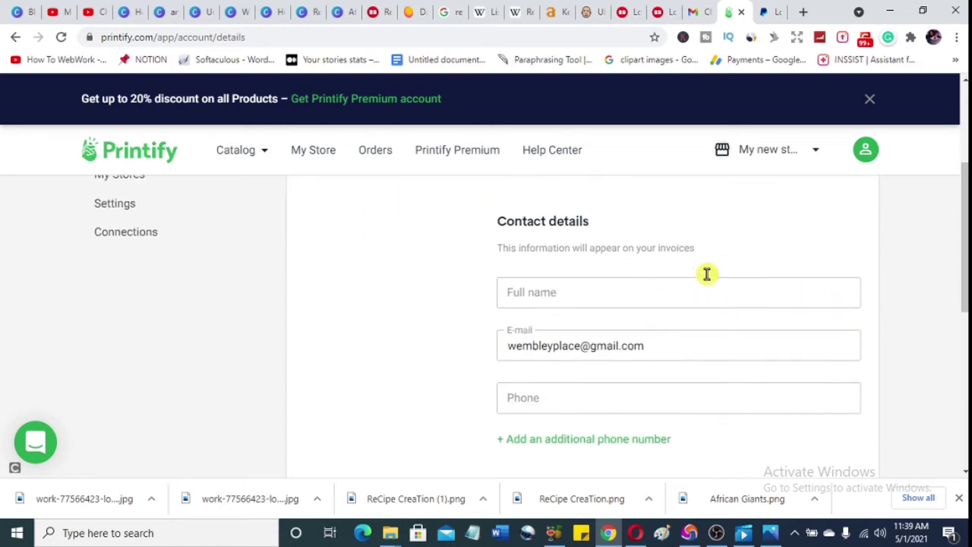
scroll(707, 274, "up", 3)
scroll(689, 306, "down", 1)
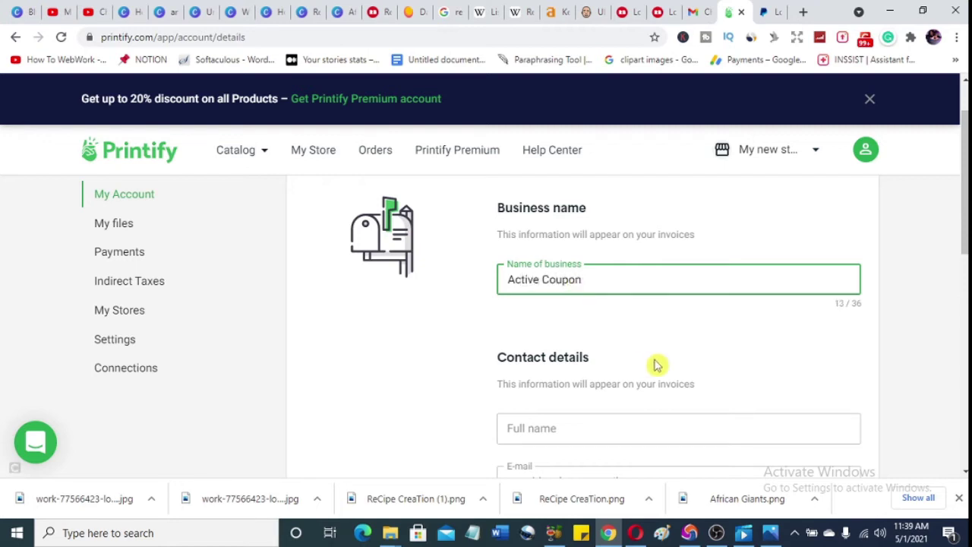
Fill in the full name in the contact details using the first saved autofill entry.
scroll(656, 362, "down", 3)
left_click(568, 206)
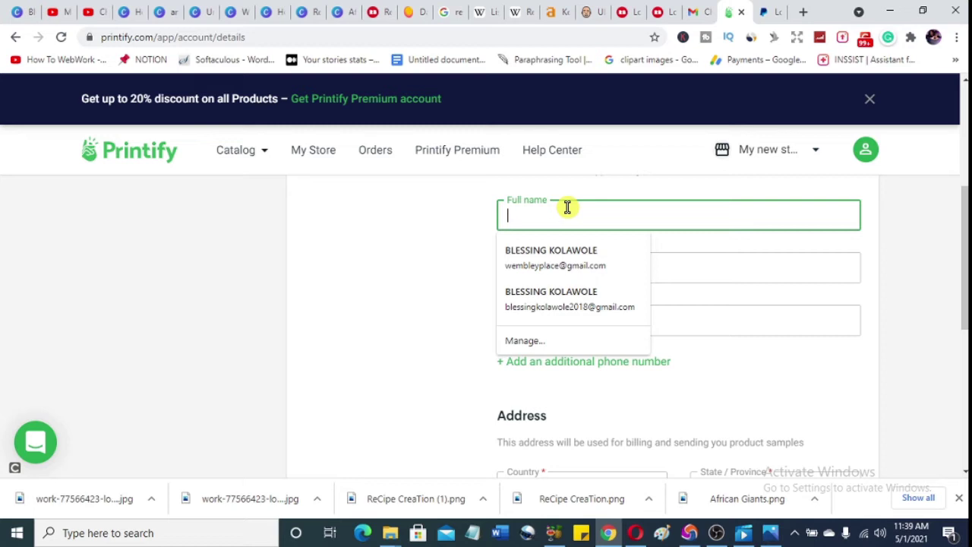
left_click(565, 250)
scroll(690, 296, "down", 2)
scroll(690, 296, "down", 2)
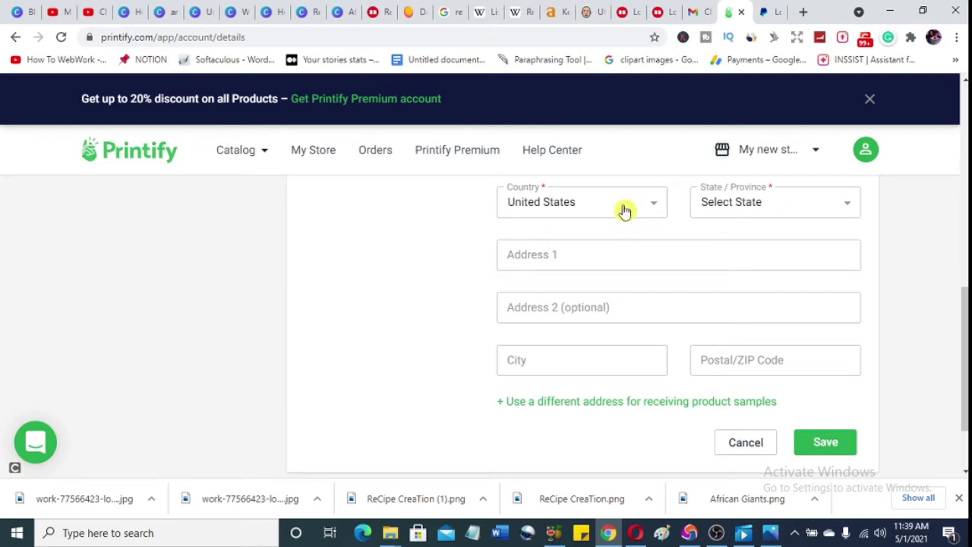
Set the country in the account's billing address to Nigeria.
left_click(830, 207)
left_click(830, 207)
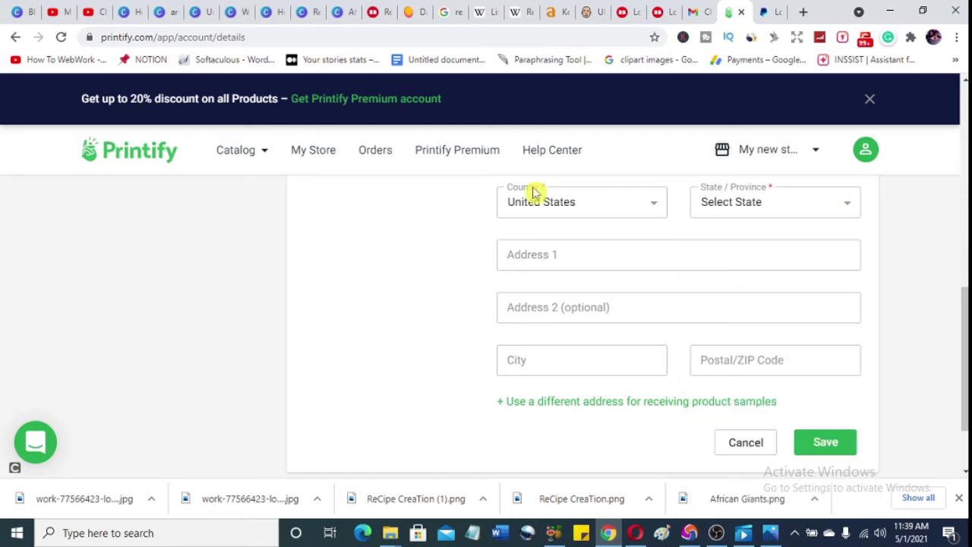
left_click(600, 207)
scroll(602, 273, "down", 3)
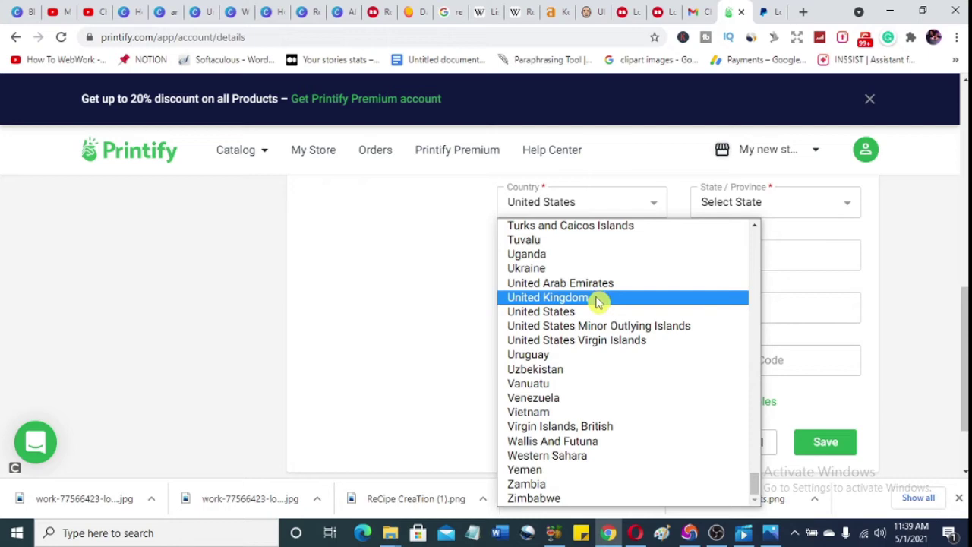
scroll(598, 302, "up", 15)
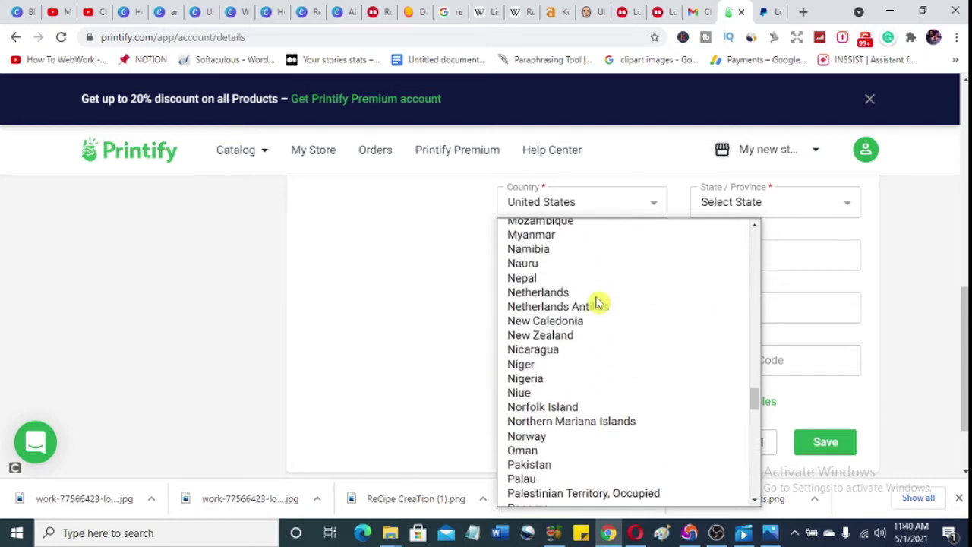
scroll(597, 302, "up", 3)
scroll(589, 311, "down", 3)
left_click(551, 375)
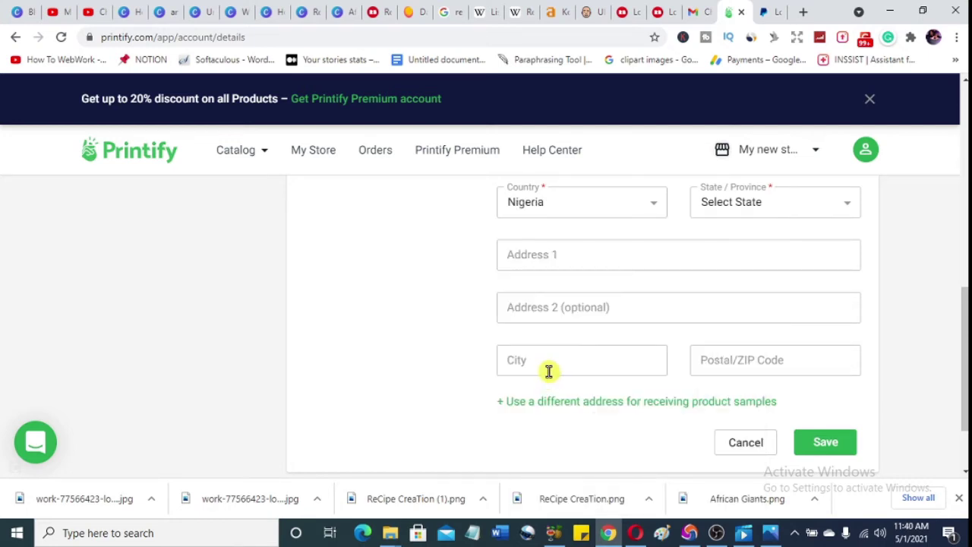
Set the state to Abuja Federal Capital Territory, fill in the first saved street address, and save the account details.
left_click(789, 207)
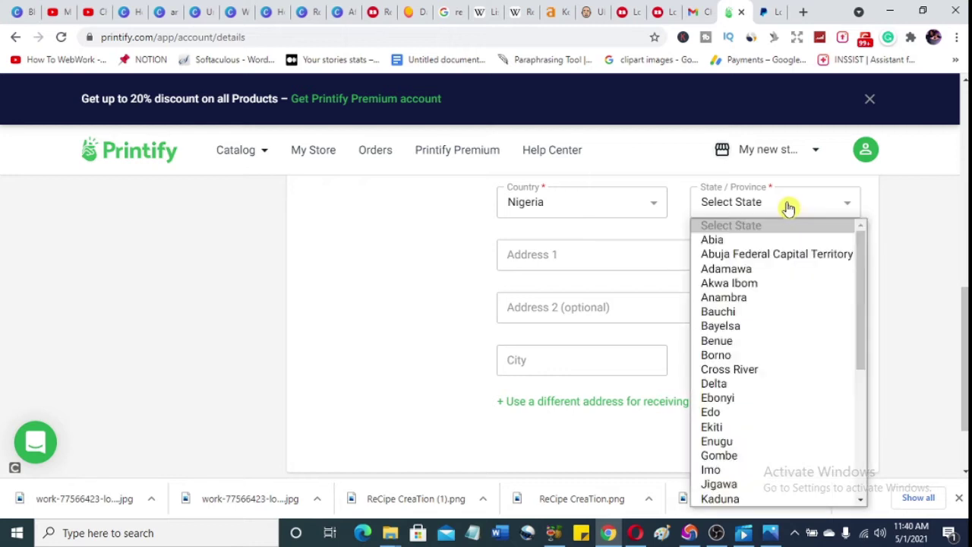
left_click(769, 253)
left_click(579, 258)
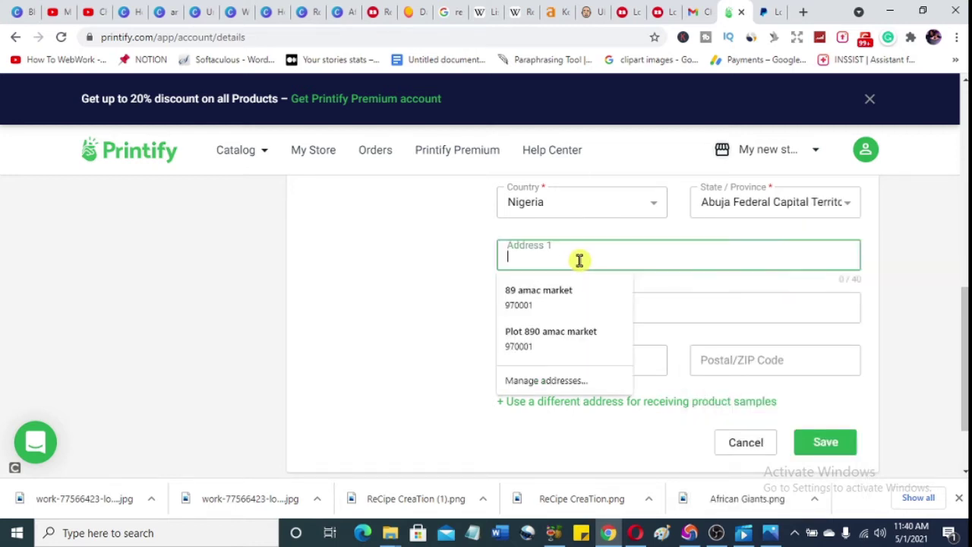
left_click(576, 291)
scroll(600, 300, "down", 2)
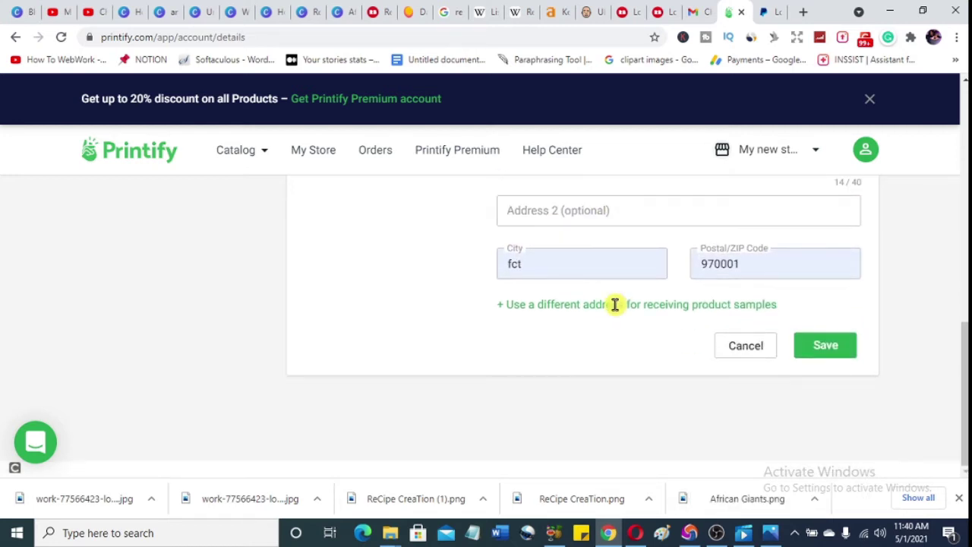
left_click(807, 343)
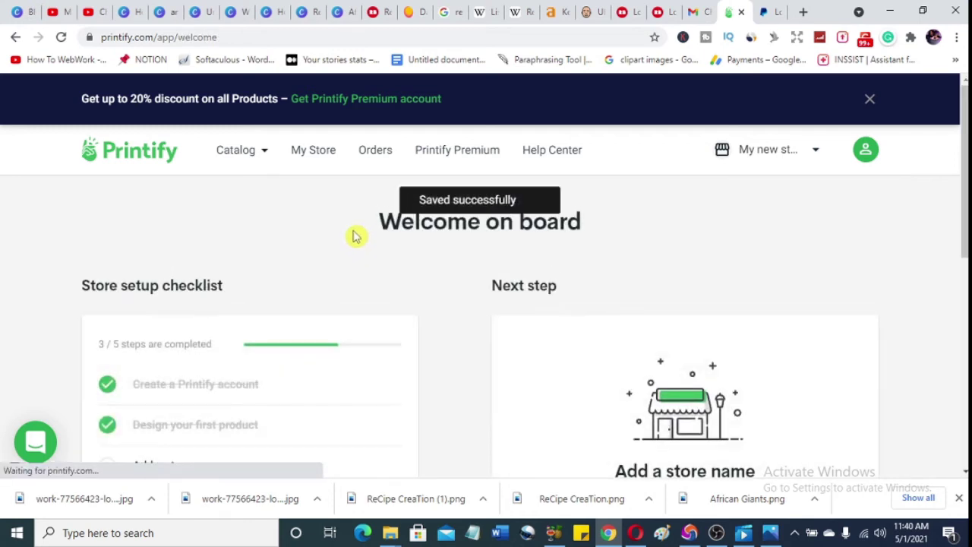
Open the store name setup from the checklist, rename the store as "African Giants", and save it.
scroll(372, 266, "down", 2)
scroll(304, 308, "up", 1)
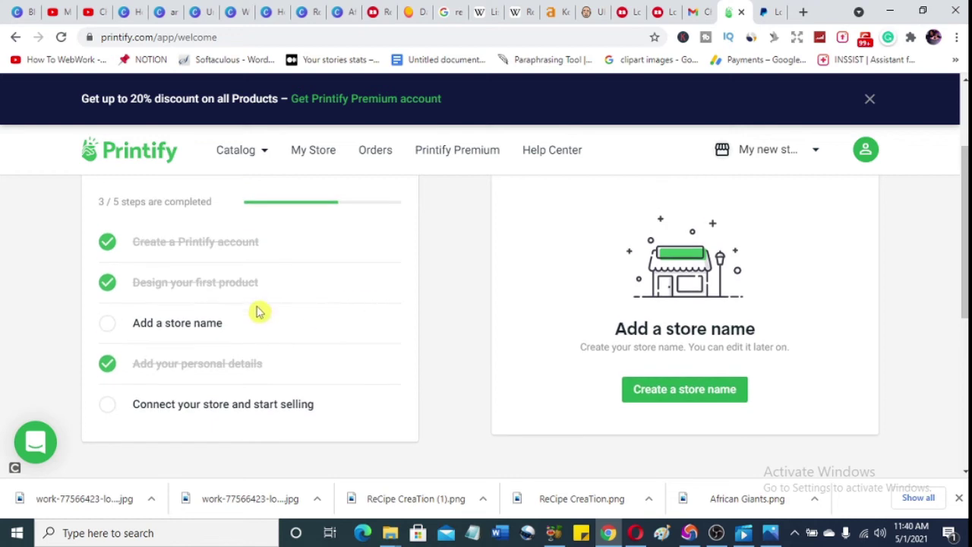
left_click(158, 325)
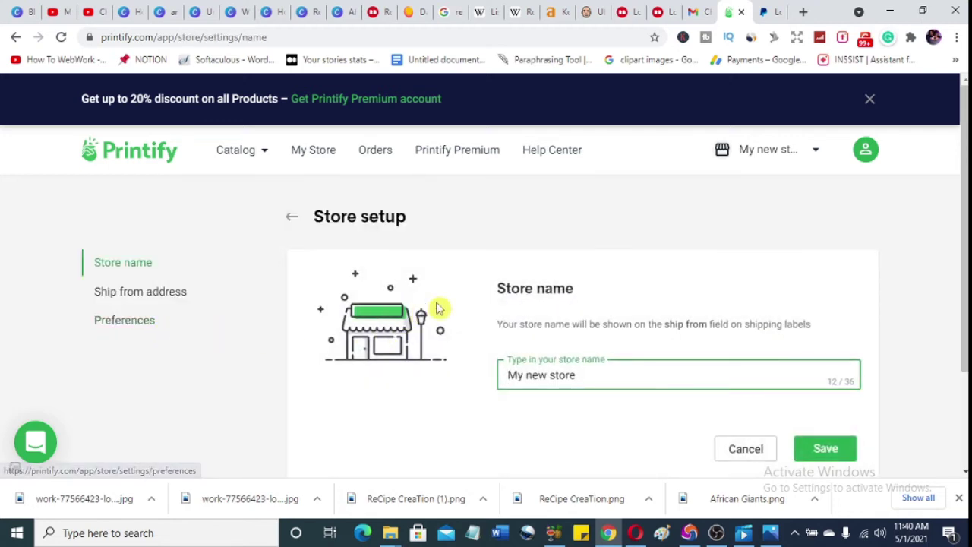
scroll(722, 335, "down", 2)
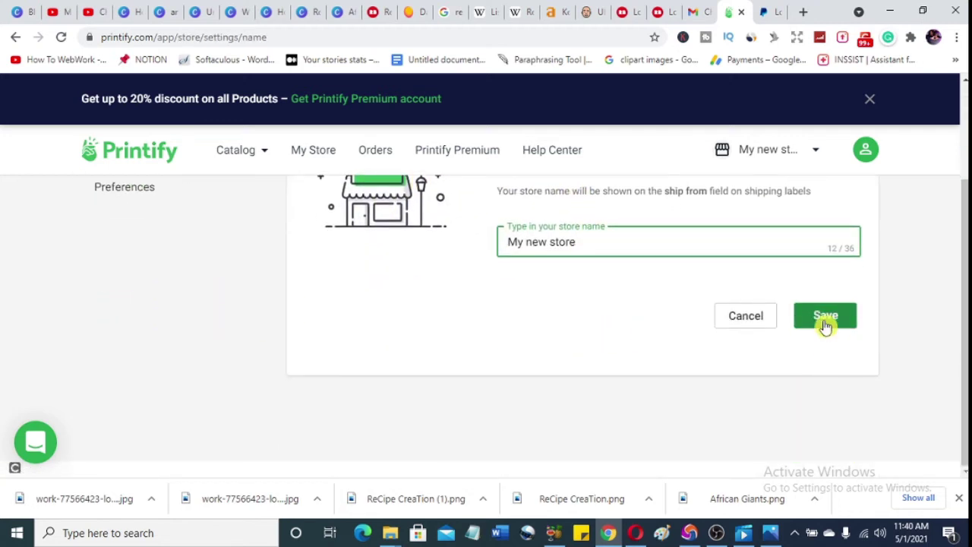
left_click(826, 325)
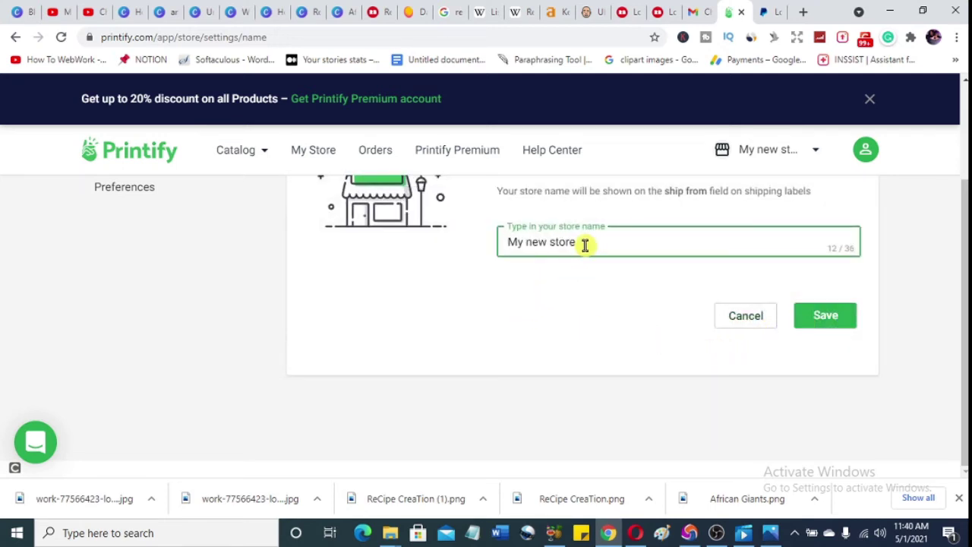
left_click_drag(584, 243, 460, 243)
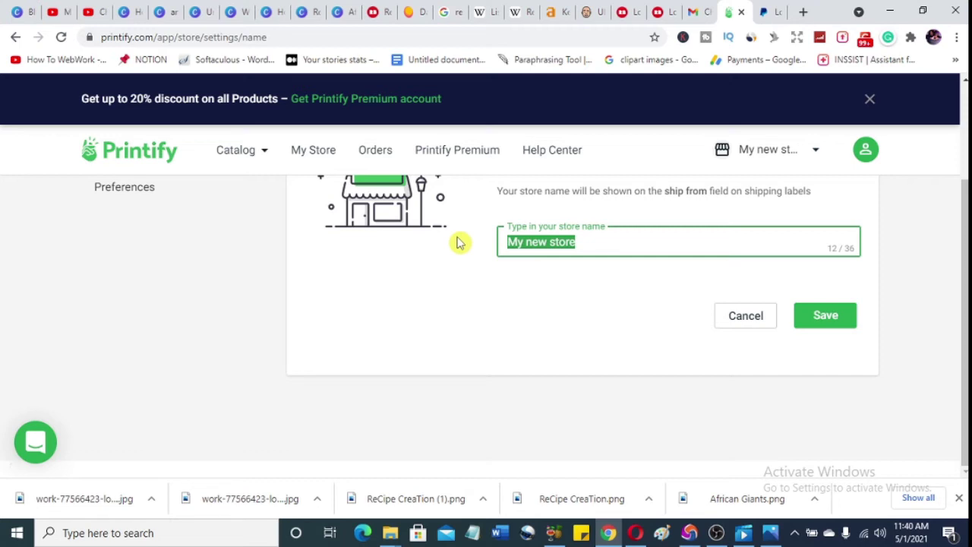
type("African Giants")
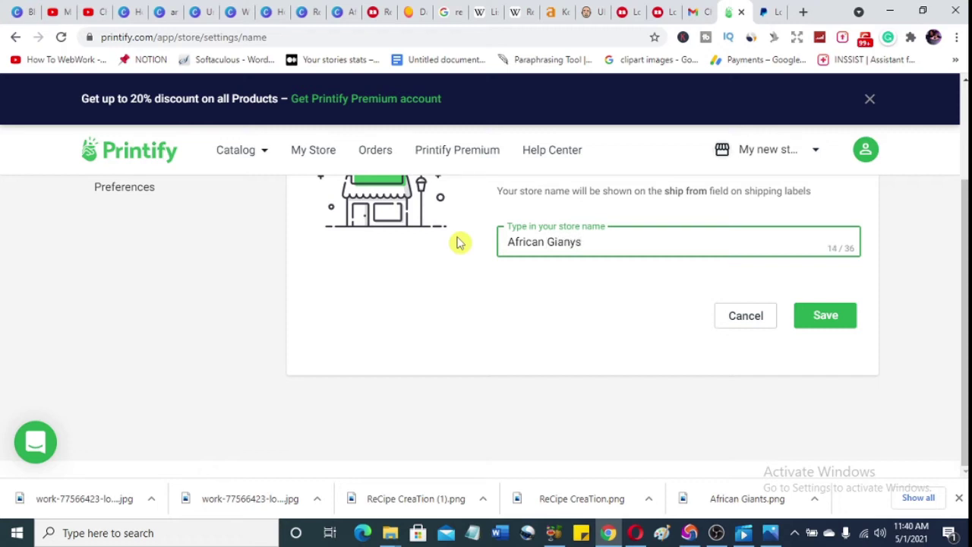
left_click(825, 318)
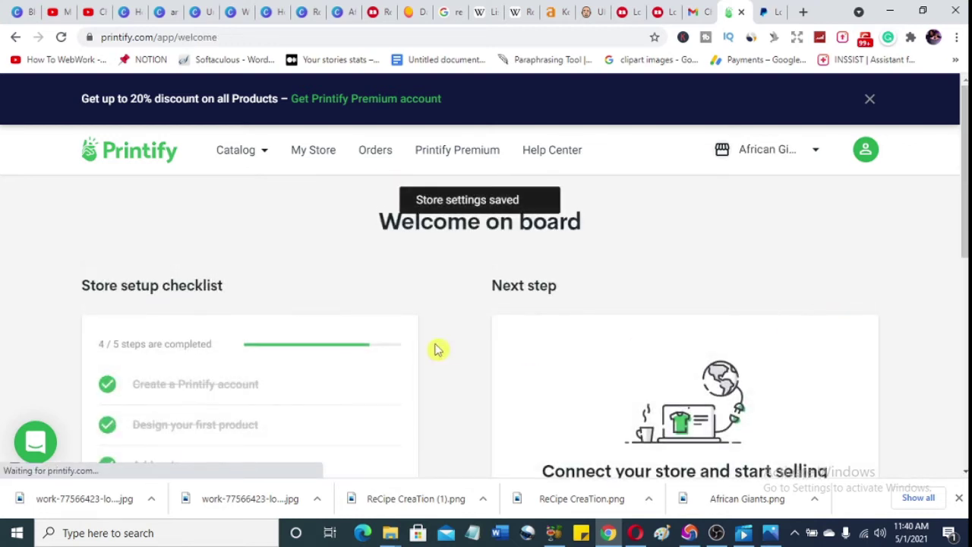
scroll(433, 353, "down", 4)
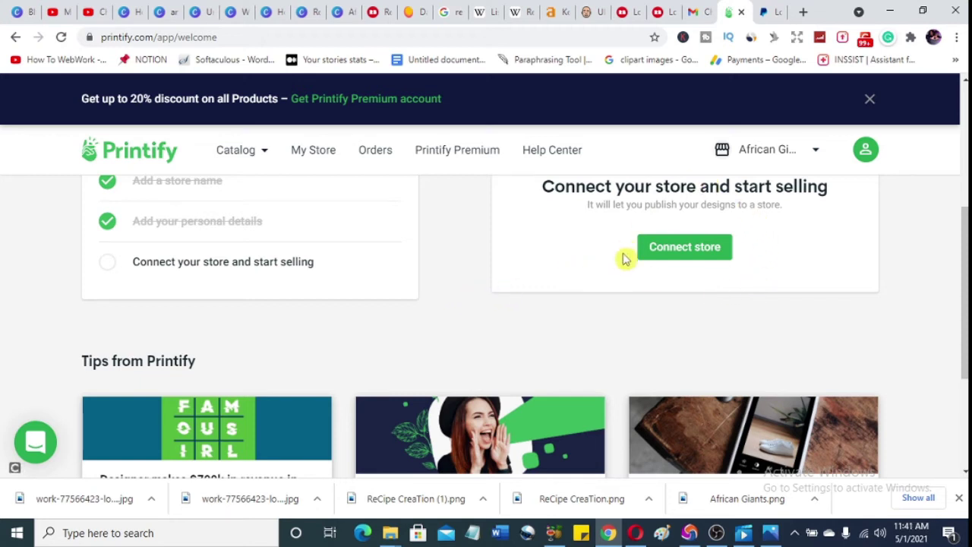
Open the Etsy website in a new browser tab through a Google search for "etsy".
left_click(804, 13)
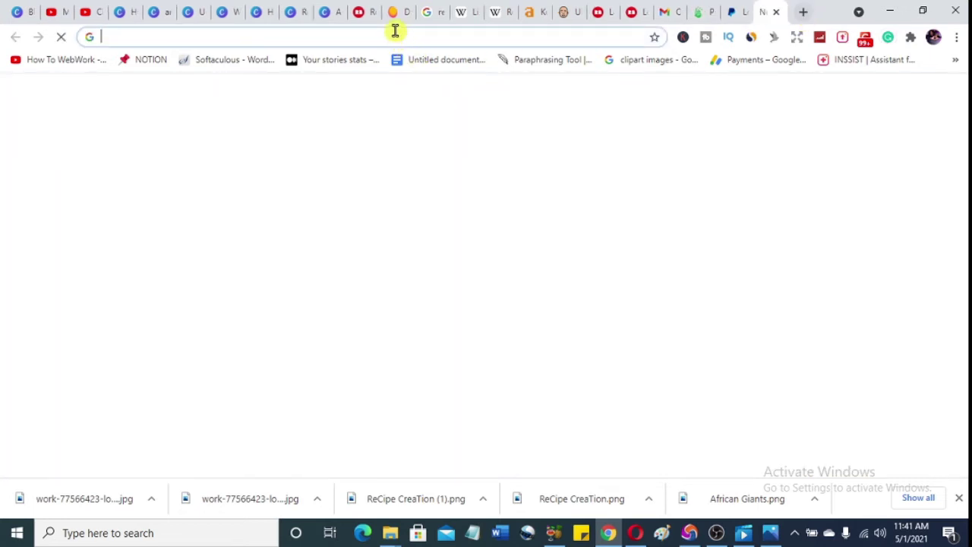
left_click(395, 31)
type("esty.com")
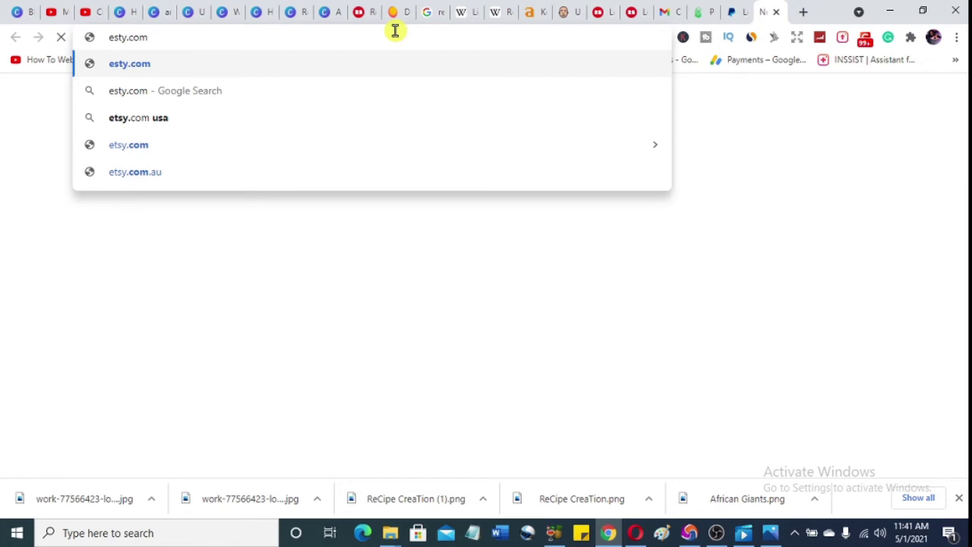
key("Return")
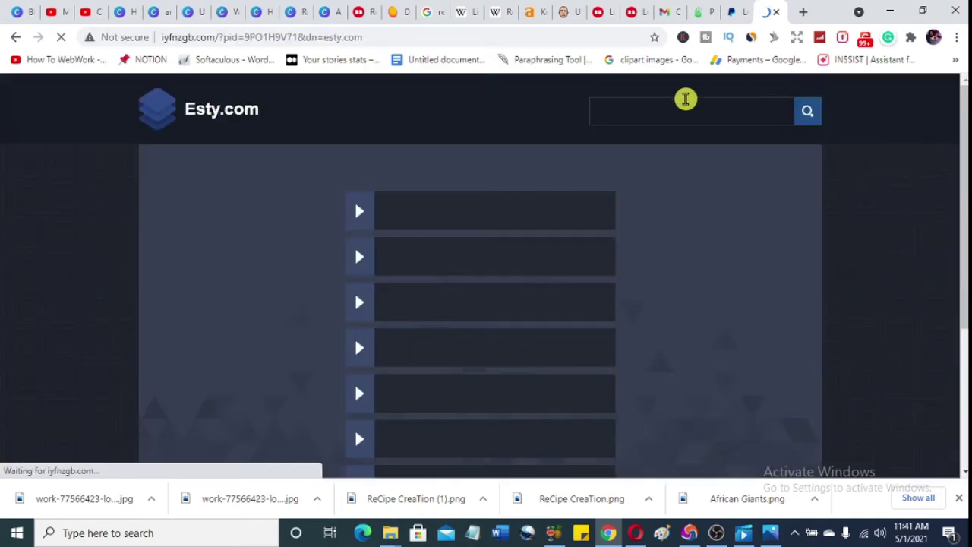
left_click(315, 37)
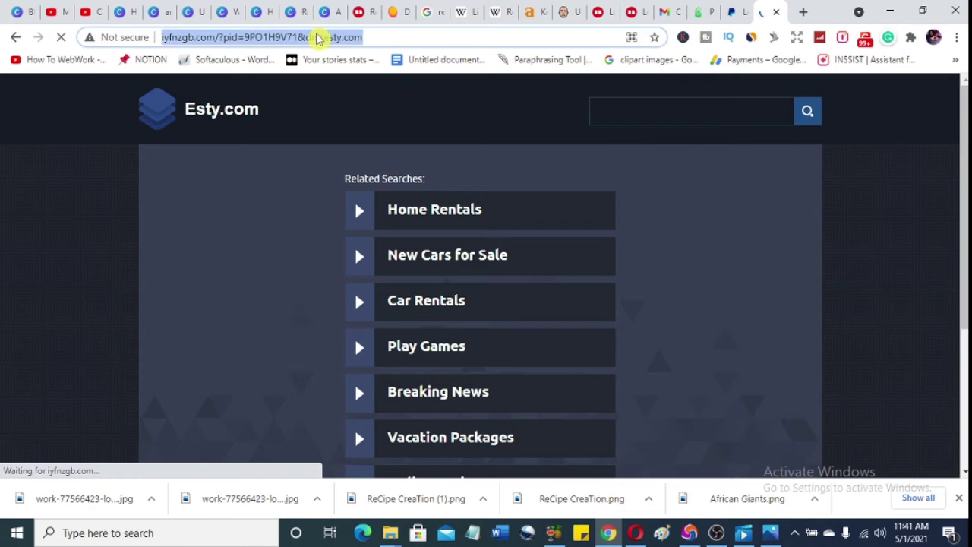
type("est")
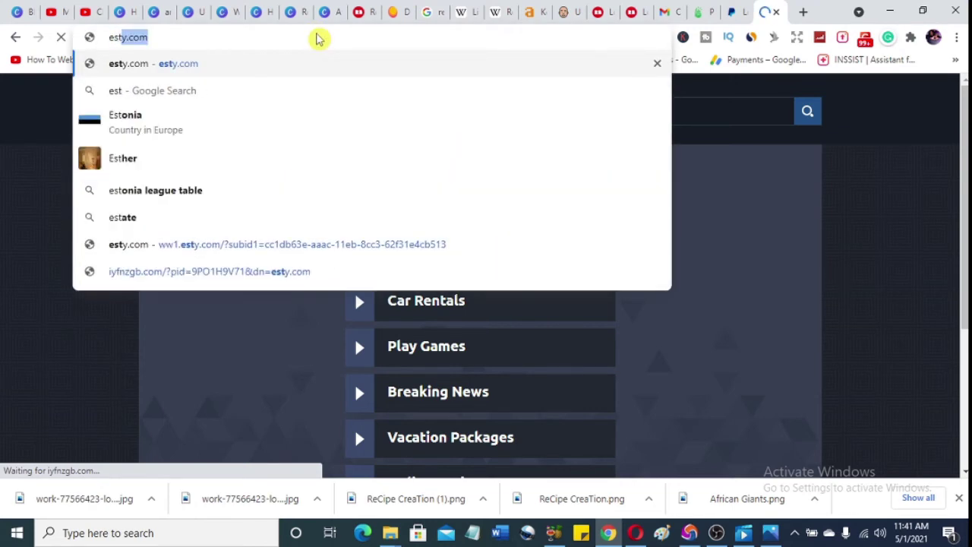
type("y")
left_click(191, 97)
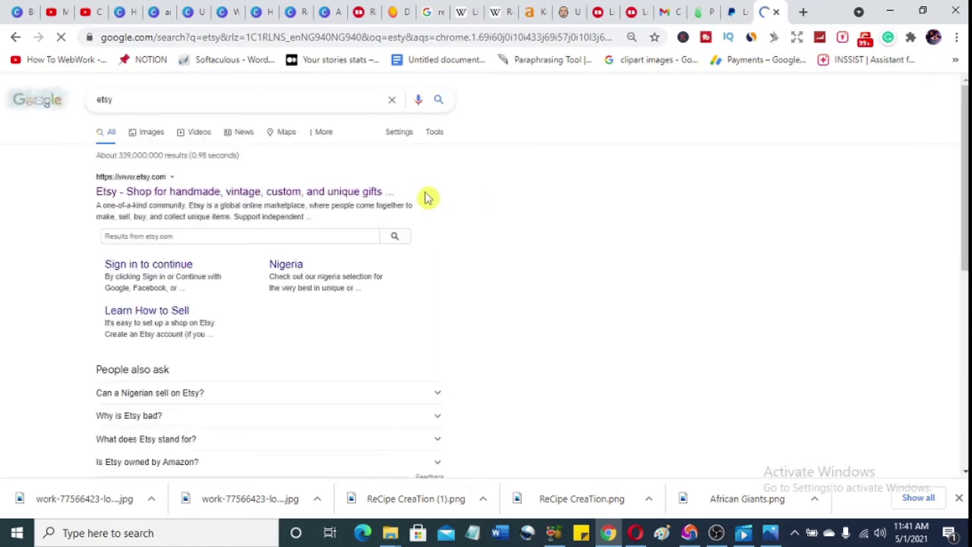
left_click(174, 195)
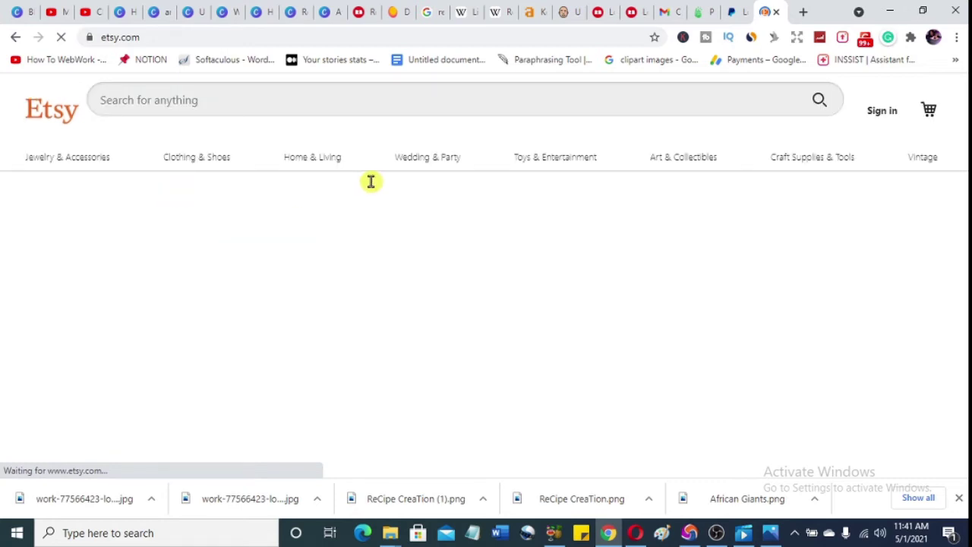
Examine the Etsy homepage's popular gifts, hand-picked items and editors' selections, and dismiss the browser's downloads bar.
scroll(514, 187, "down", 2)
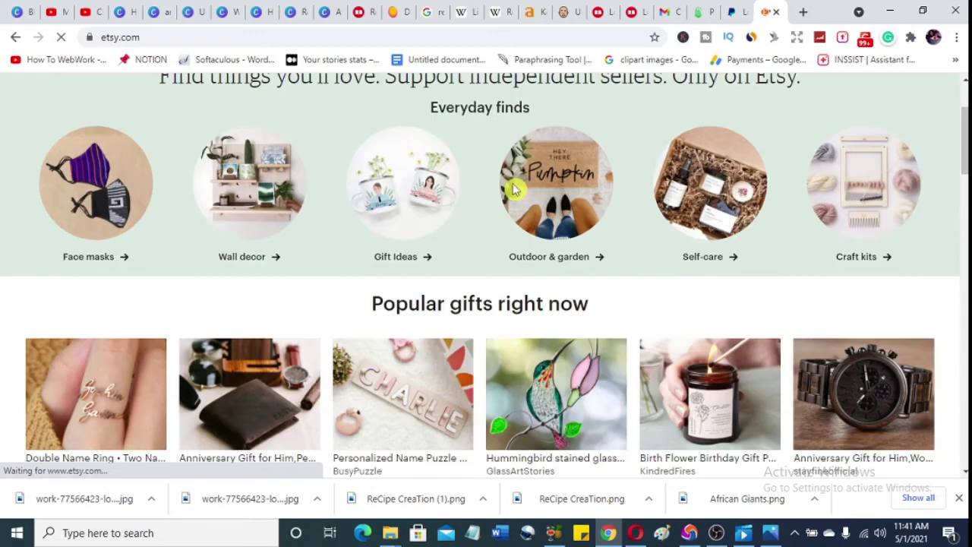
scroll(514, 190, "down", 2)
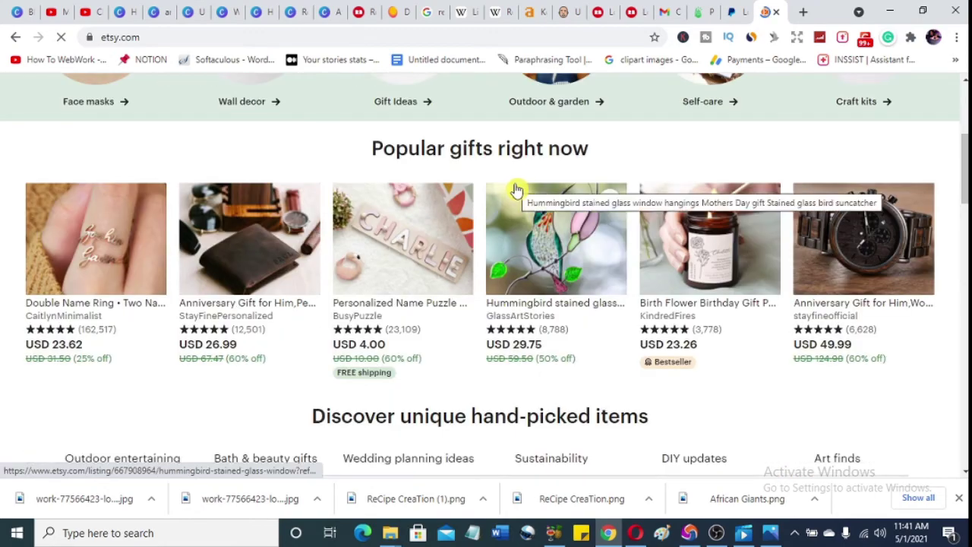
scroll(269, 215, "down", 5)
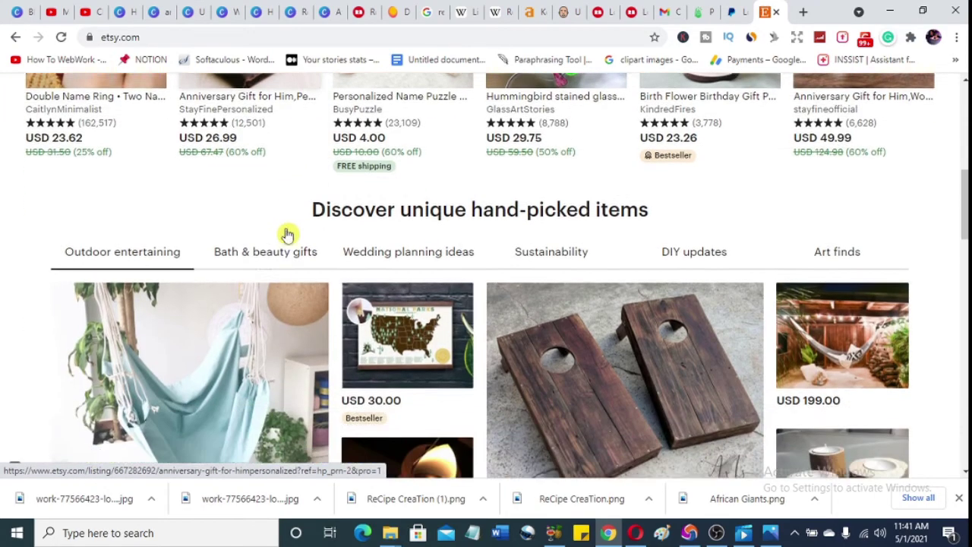
scroll(447, 285, "down", 3)
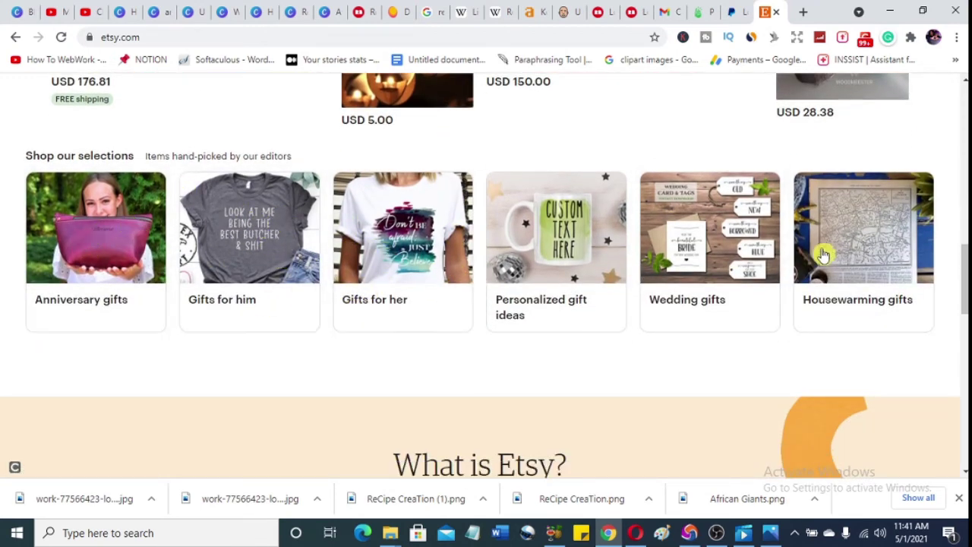
scroll(718, 259, "down", 2)
scroll(718, 261, "up", 15)
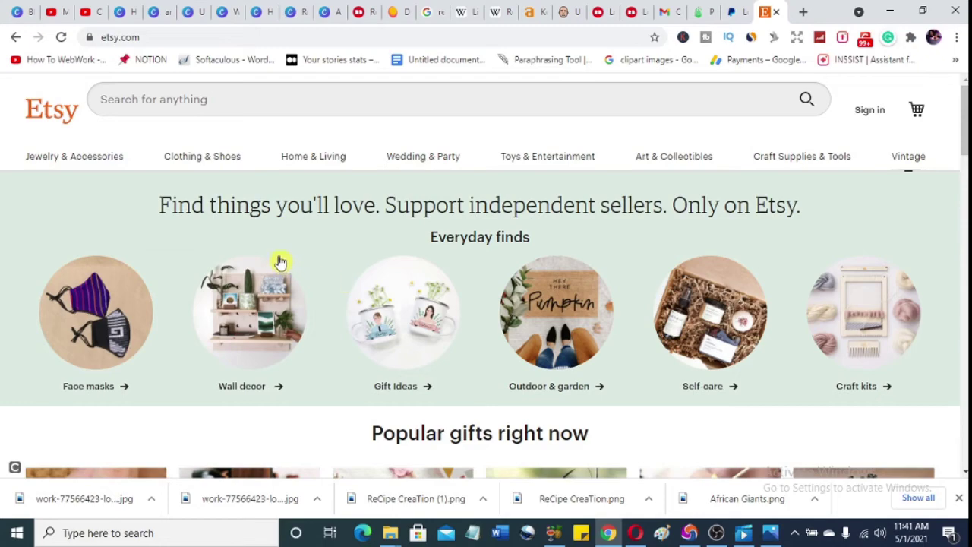
scroll(572, 240, "down", 3)
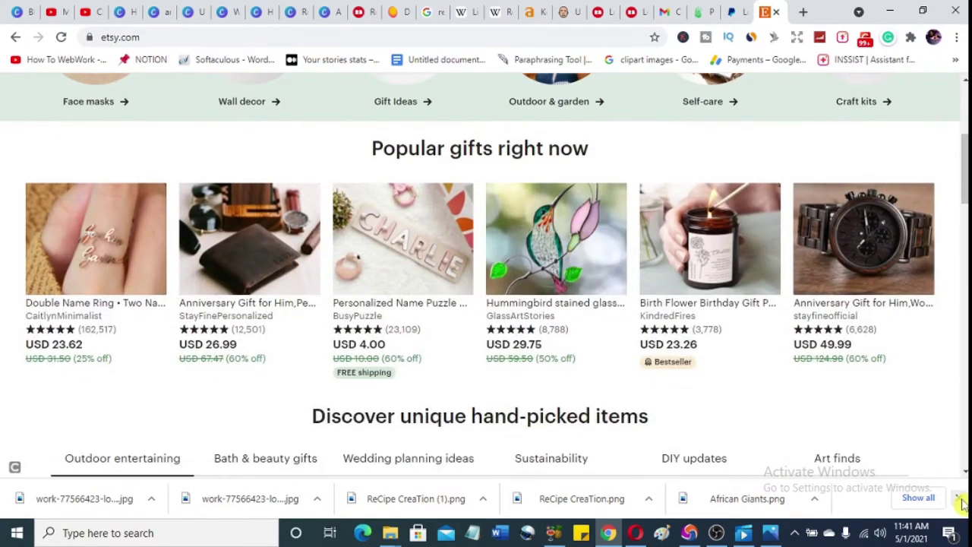
left_click(960, 500)
scroll(748, 325, "down", 3)
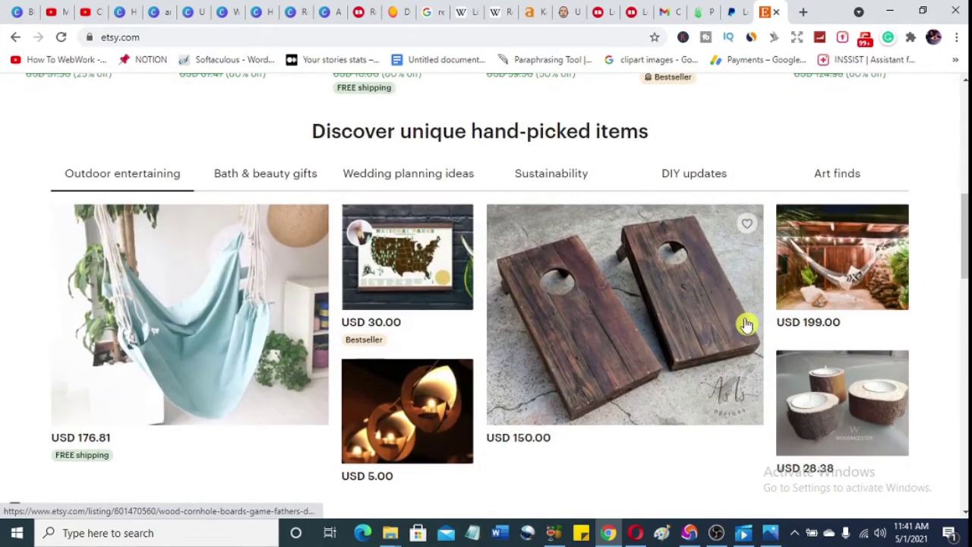
scroll(748, 325, "up", 2)
scroll(744, 324, "up", 4)
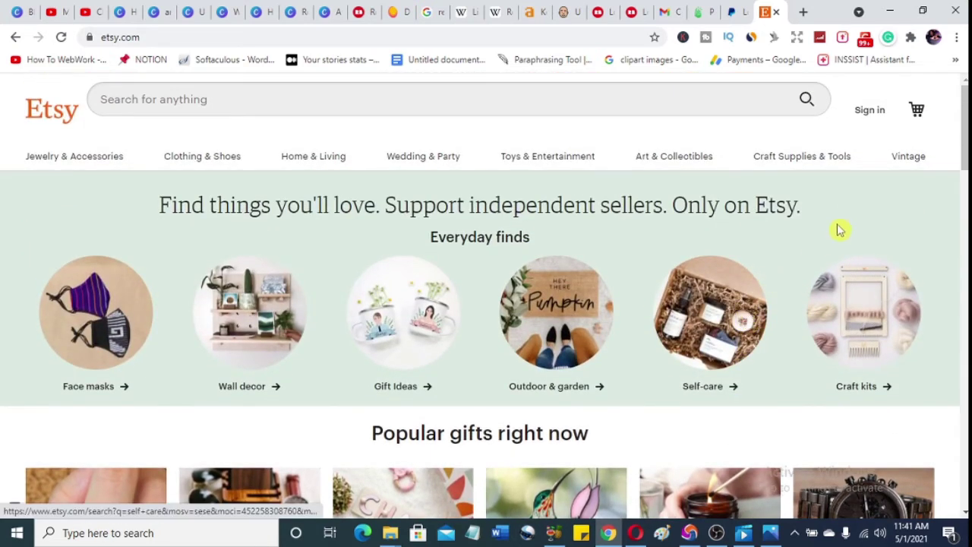
Open Etsy's sign-in form, examine its sign-in and registration options, and close it.
left_click(869, 115)
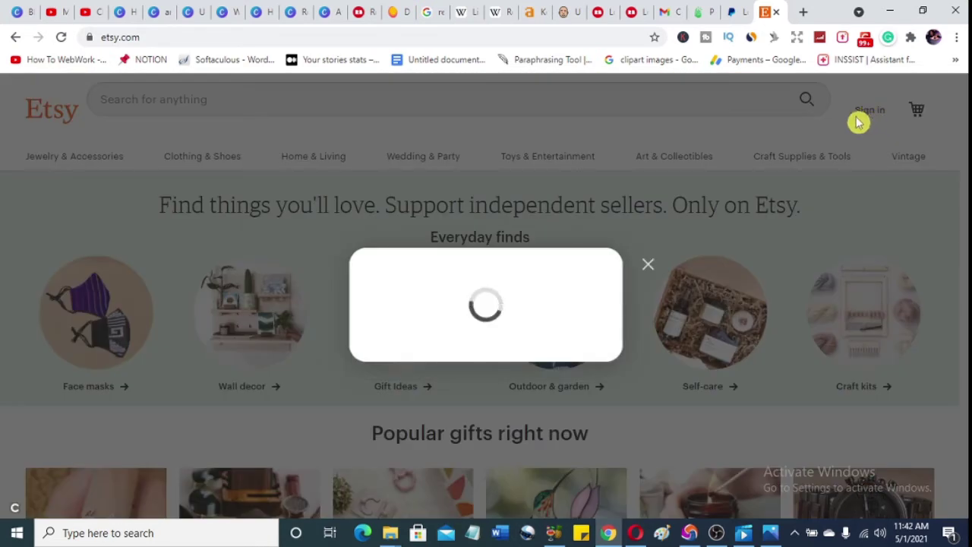
scroll(601, 284, "down", 3)
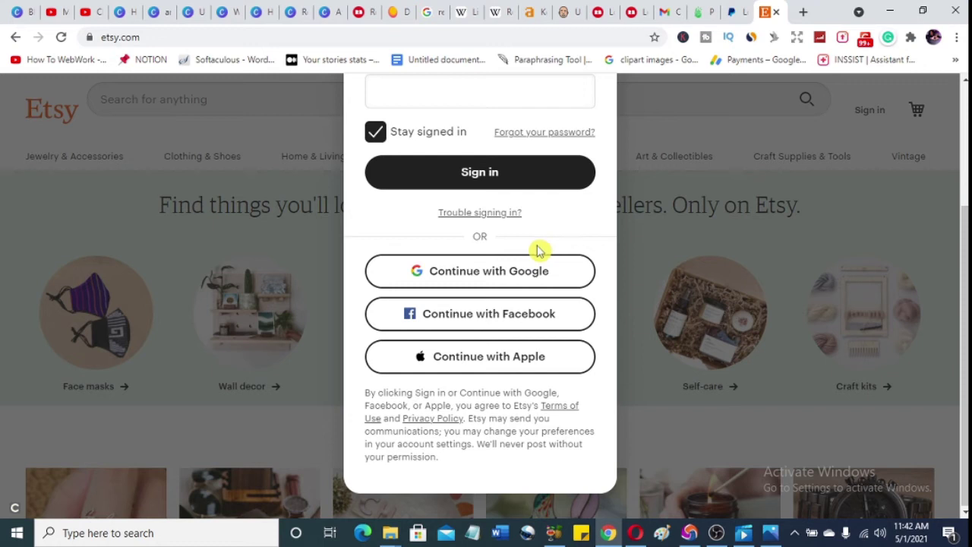
scroll(537, 251, "up", 3)
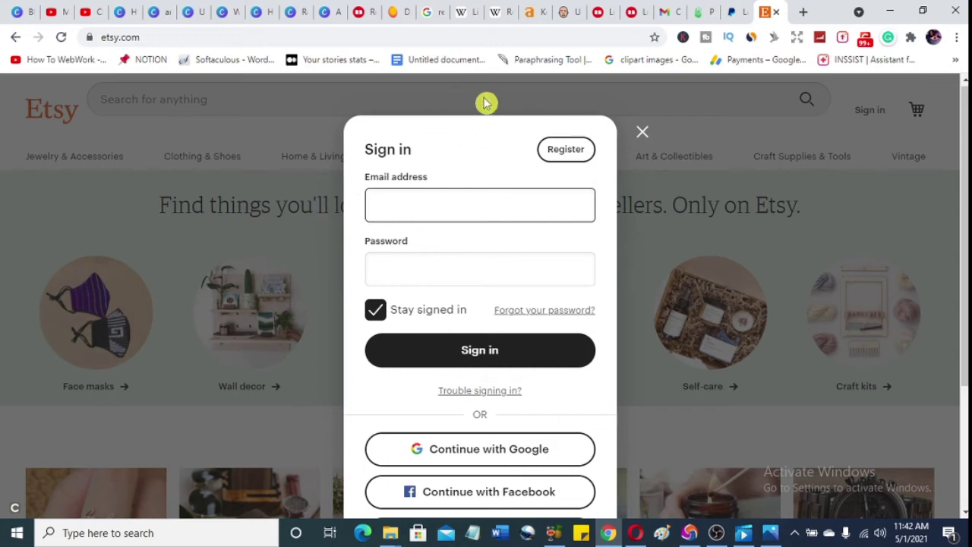
left_click(643, 133)
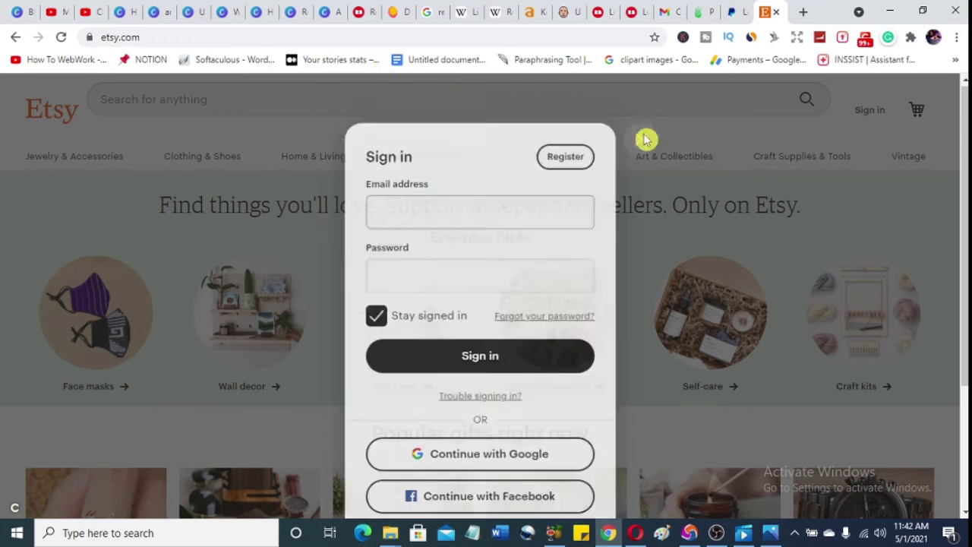
Search Etsy for "40 free item listings" and open the "40 Free listings on Etsy" result from ProcreateBrushStudio.
left_click(247, 99)
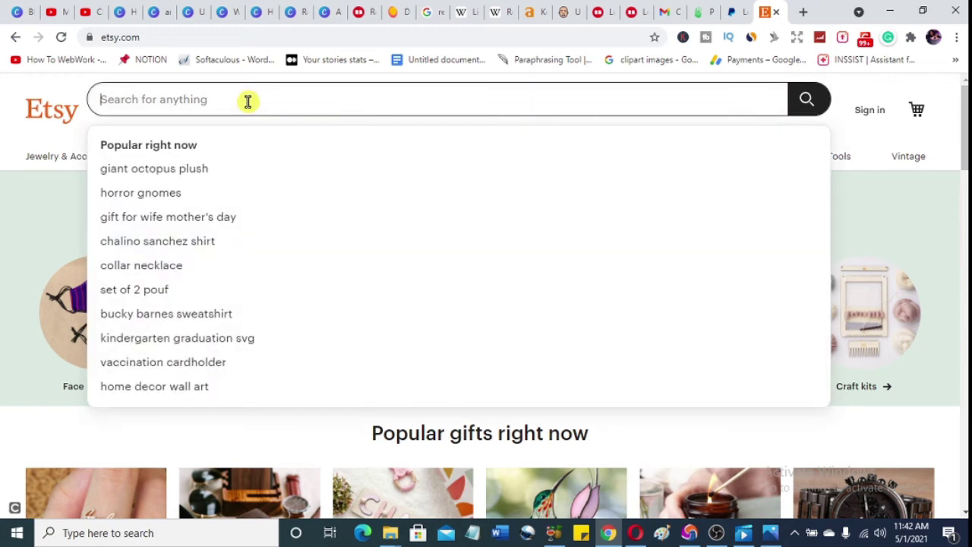
type("40 free")
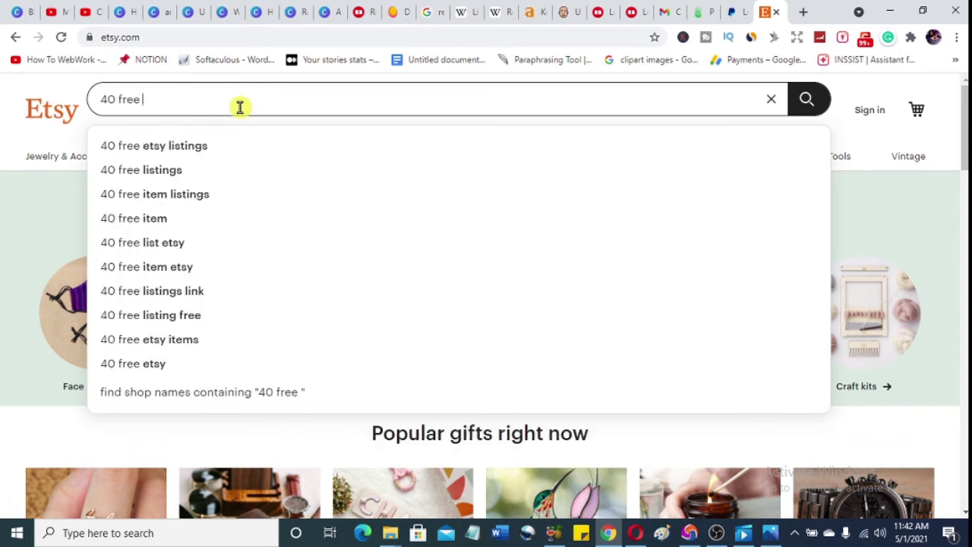
left_click(141, 199)
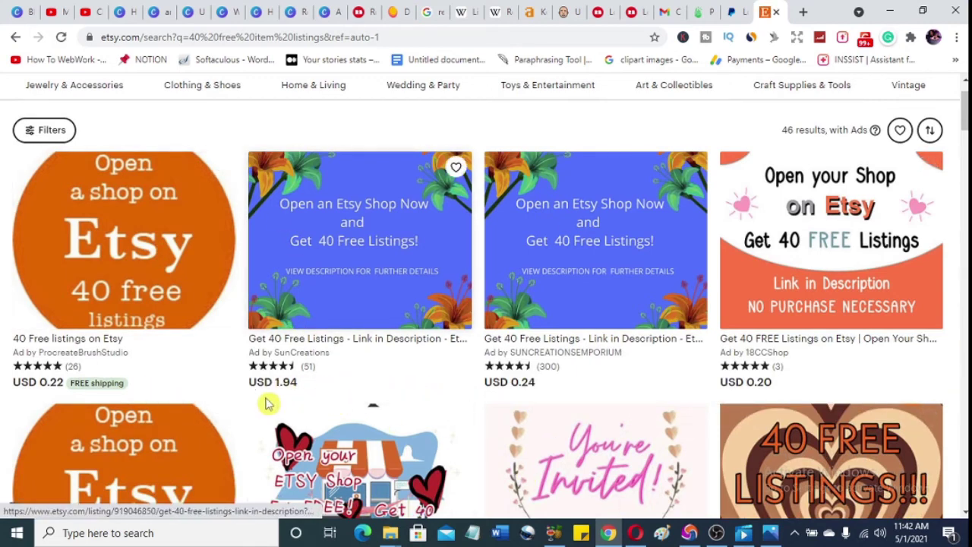
left_click(87, 346)
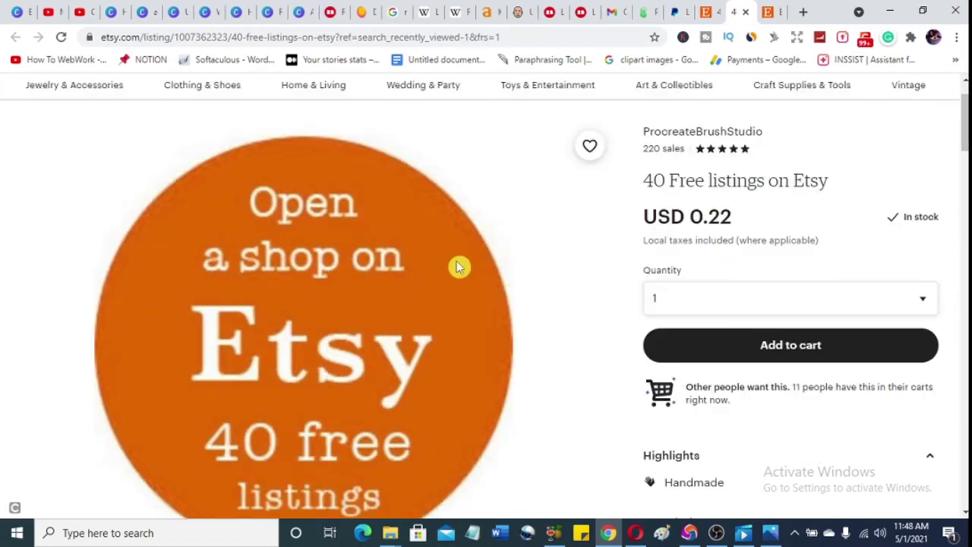
Examine the listing's price and its description for the link that opens an Etsy shop with 40 free listings.
scroll(457, 263, "up", 1)
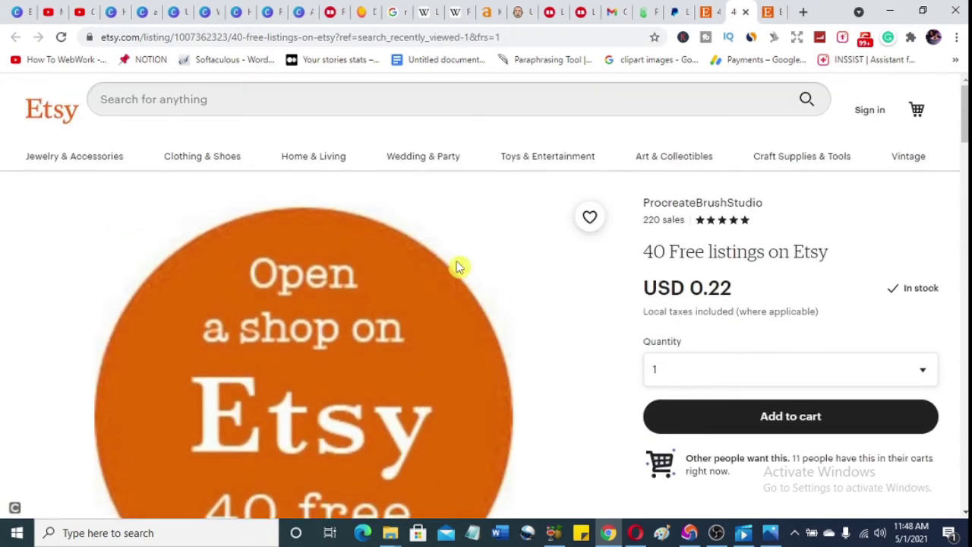
scroll(455, 261, "down", 2)
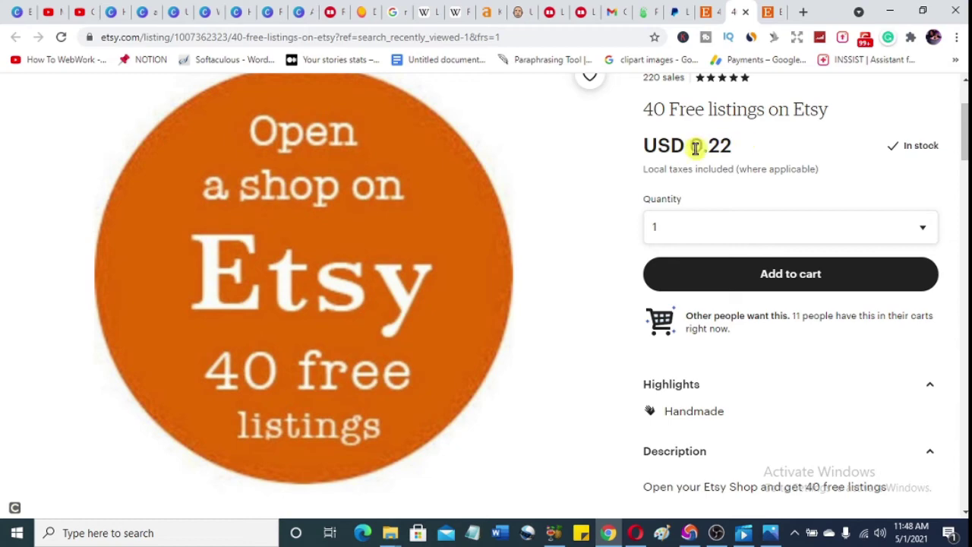
scroll(655, 260, "down", 1)
scroll(655, 260, "down", 3)
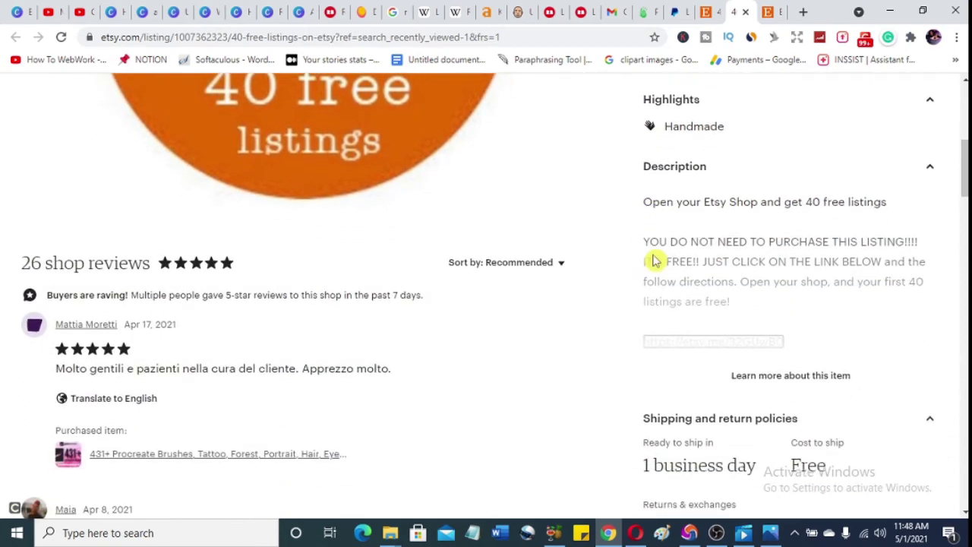
scroll(654, 262, "down", 1)
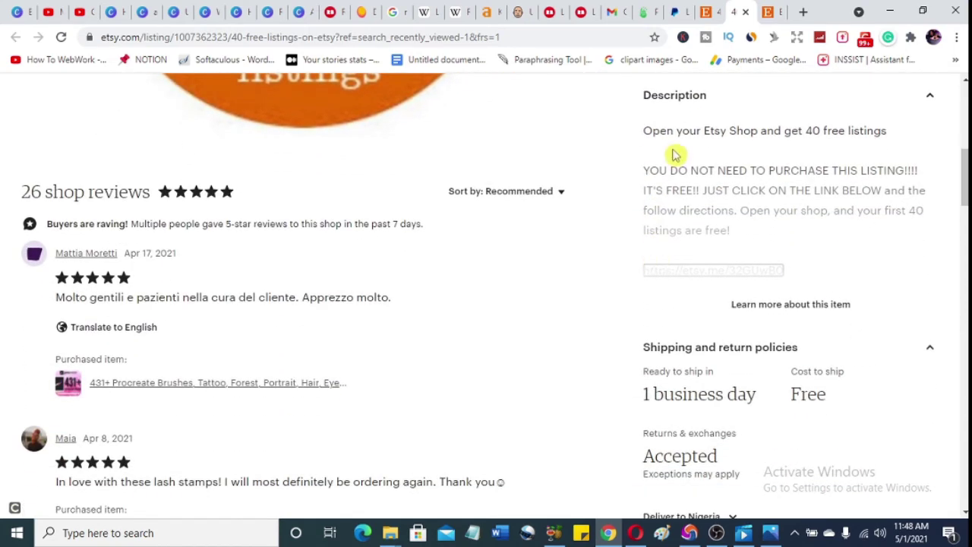
Expand the listing's full description and follow its link to the invitation for opening an Etsy shop with 40 free listings.
scroll(676, 156, "up", 1)
scroll(678, 174, "down", 1)
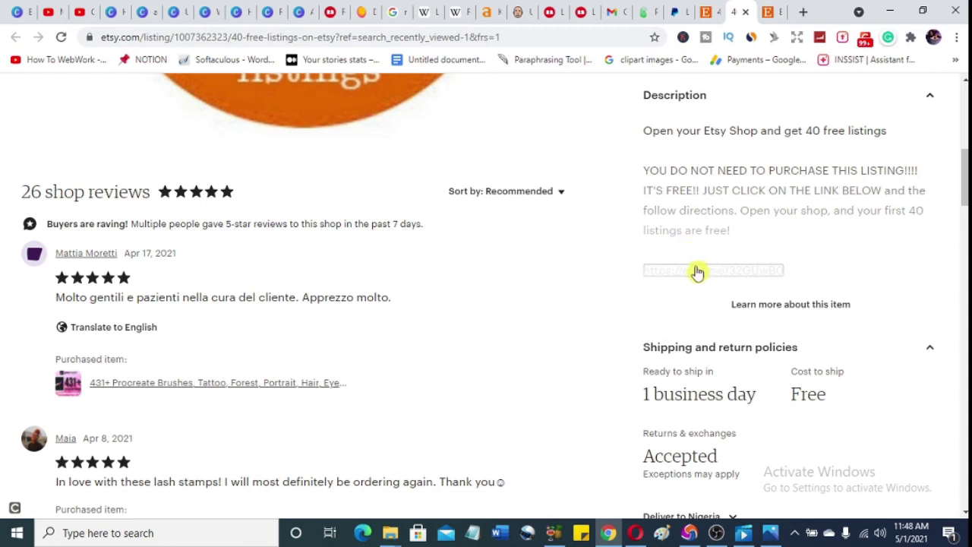
left_click(778, 311)
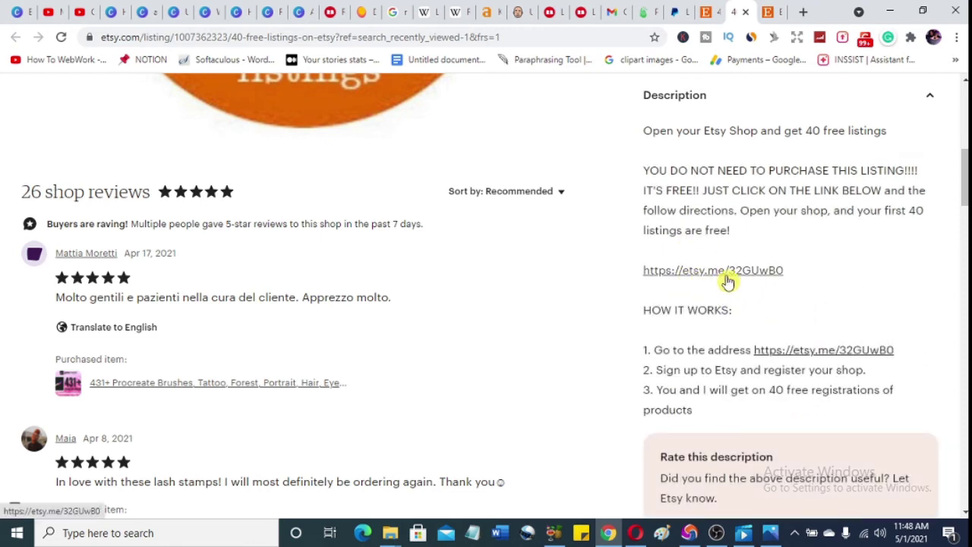
left_click(730, 276)
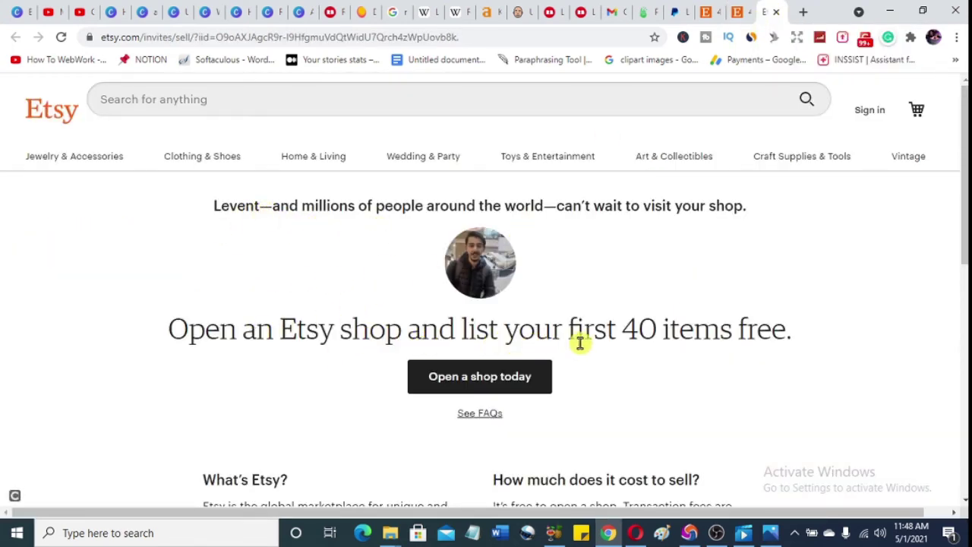
scroll(635, 352, "down", 2)
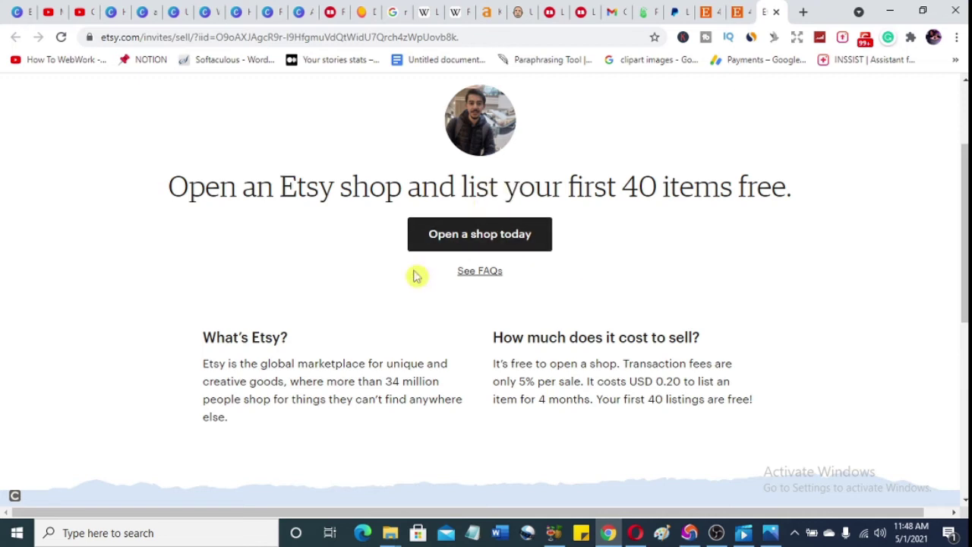
Start opening a shop from the invitation and continue to registration with the account's email address.
left_click(483, 242)
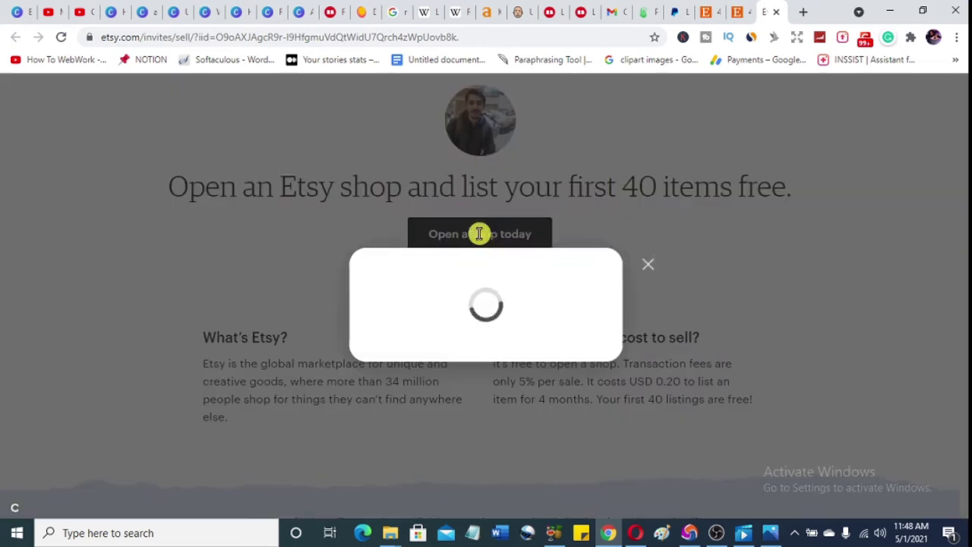
left_click(456, 227)
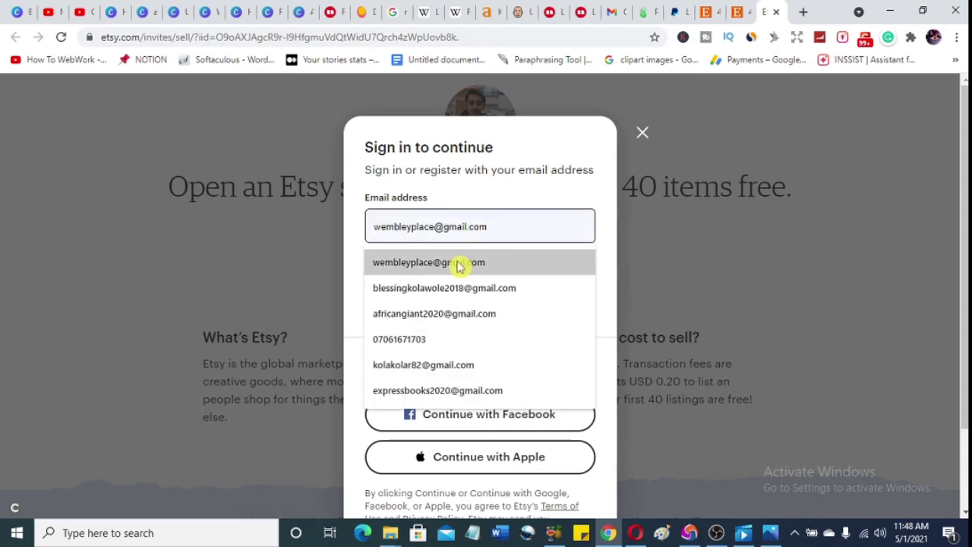
left_click(456, 262)
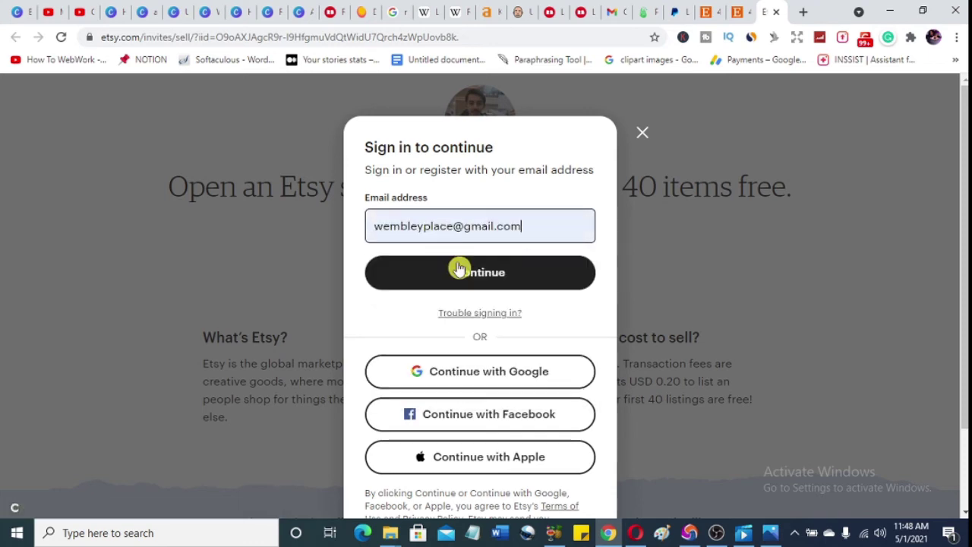
left_click(517, 279)
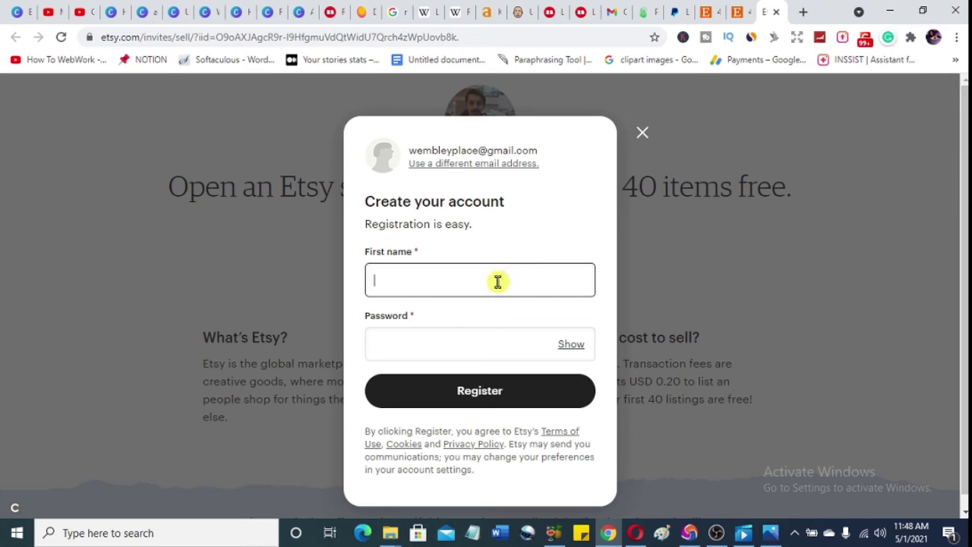
Register the Etsy account with the owner's first name and an account password, and save the password in the browser.
left_click(497, 280)
left_click(450, 321)
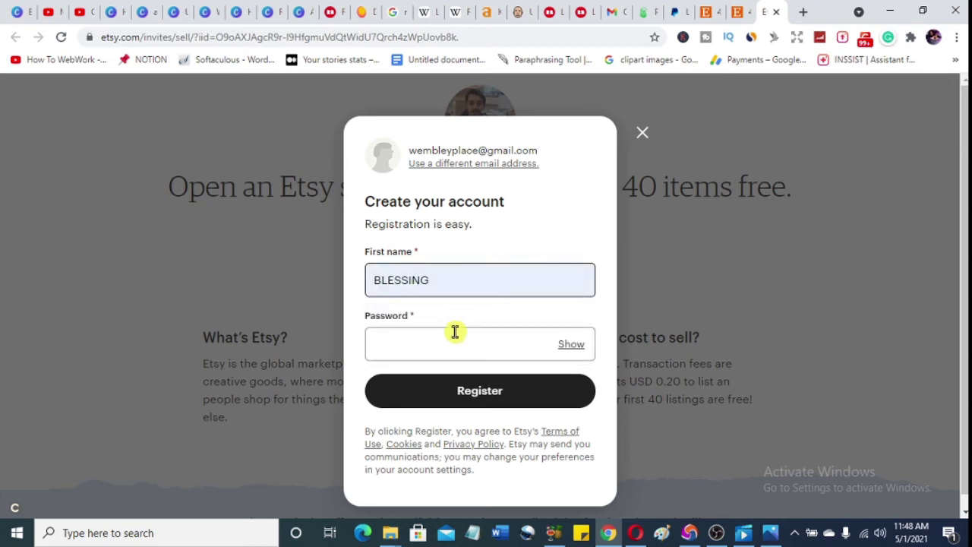
left_click(452, 342)
type("••")
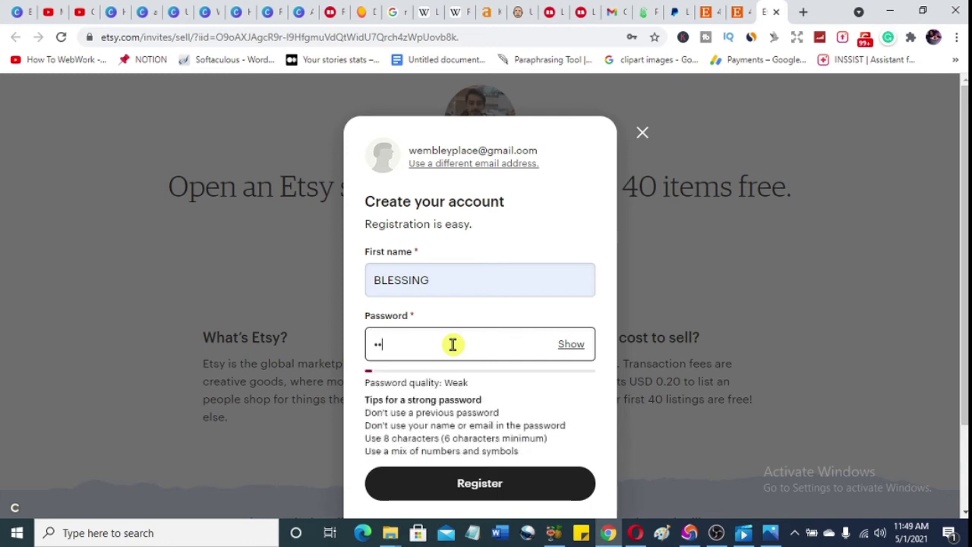
type("•••••")
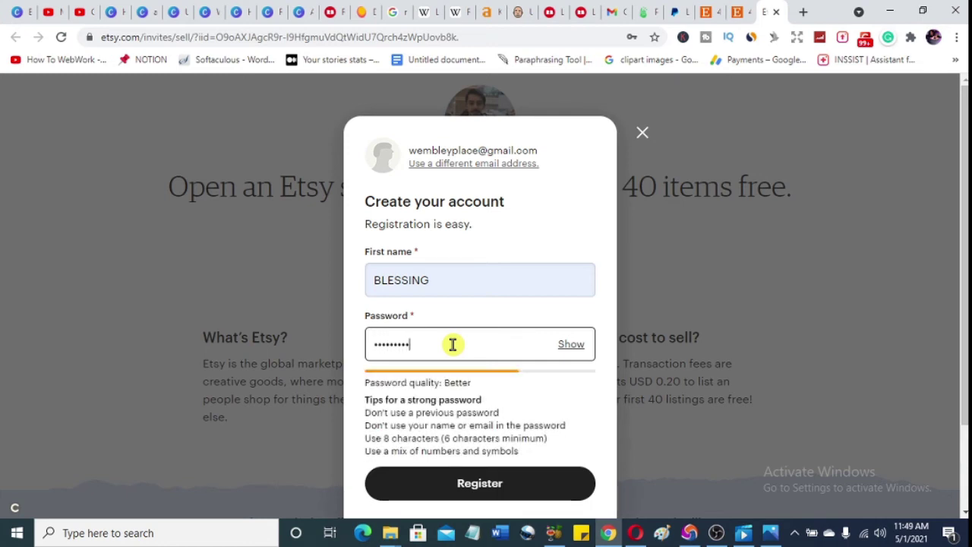
type("••••••")
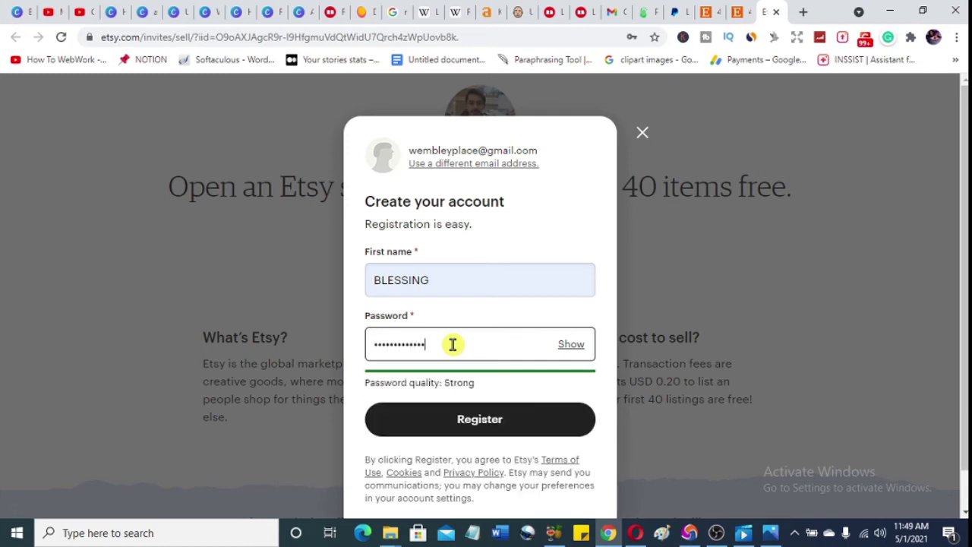
left_click(467, 421)
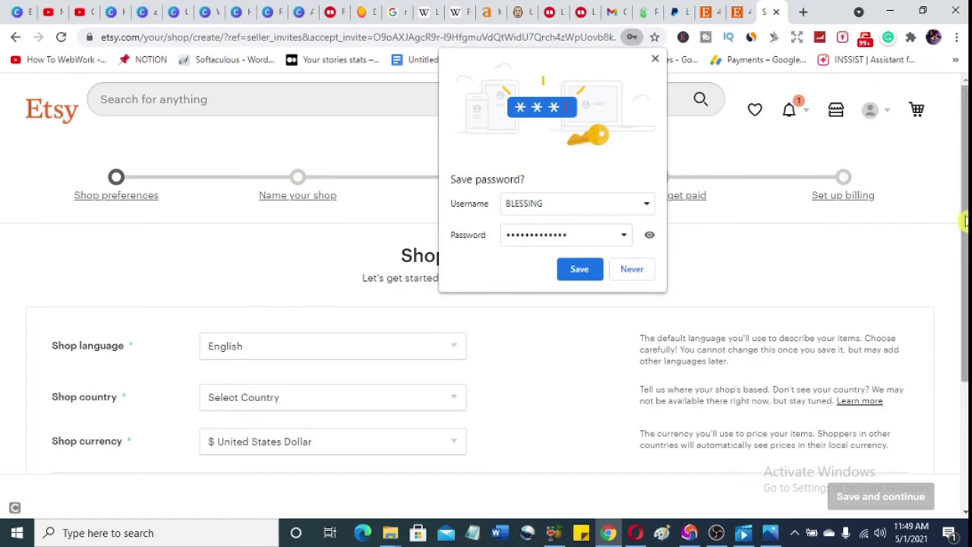
left_click(577, 269)
Set the shop country to United States, choose "Selling is my full-time job", and save the shop preferences.
scroll(388, 312, "down", 2)
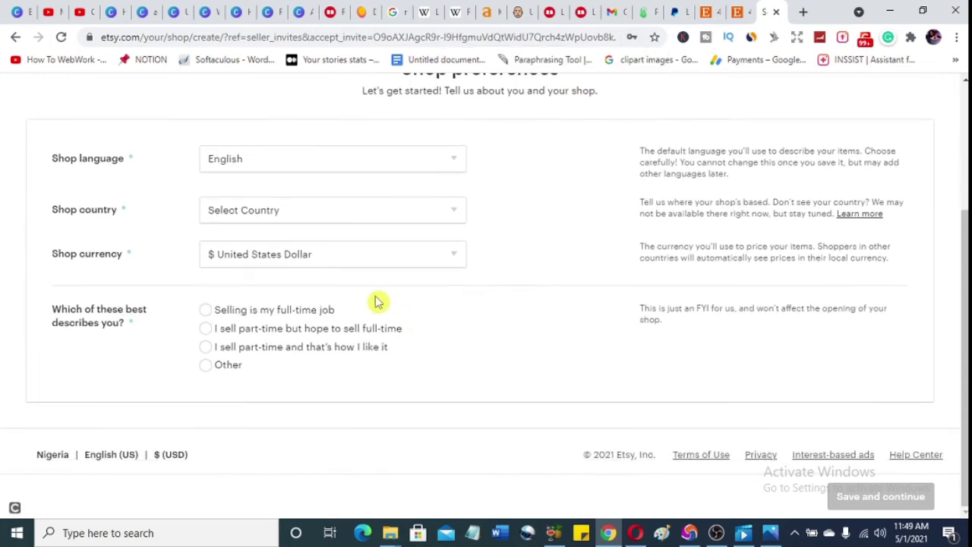
left_click(359, 218)
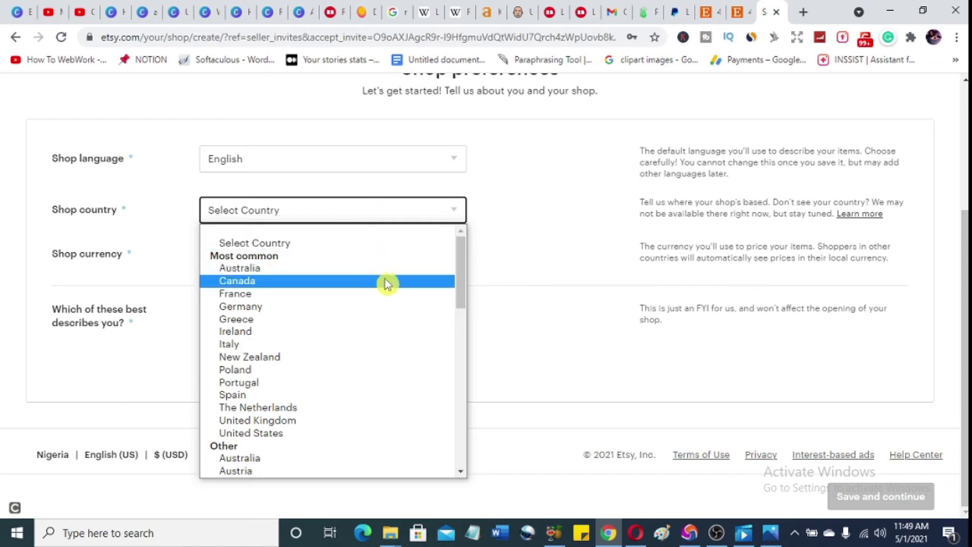
left_click(362, 433)
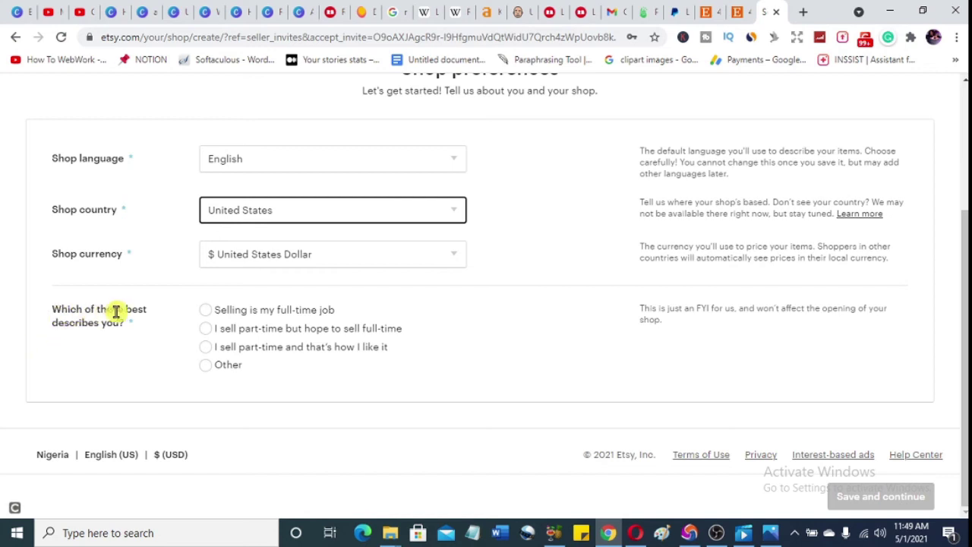
left_click(205, 311)
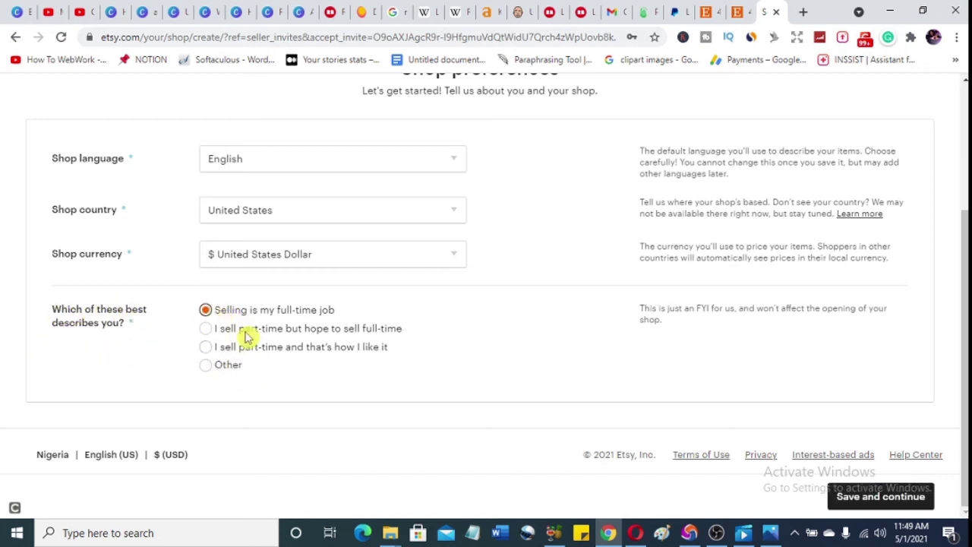
left_click(891, 498)
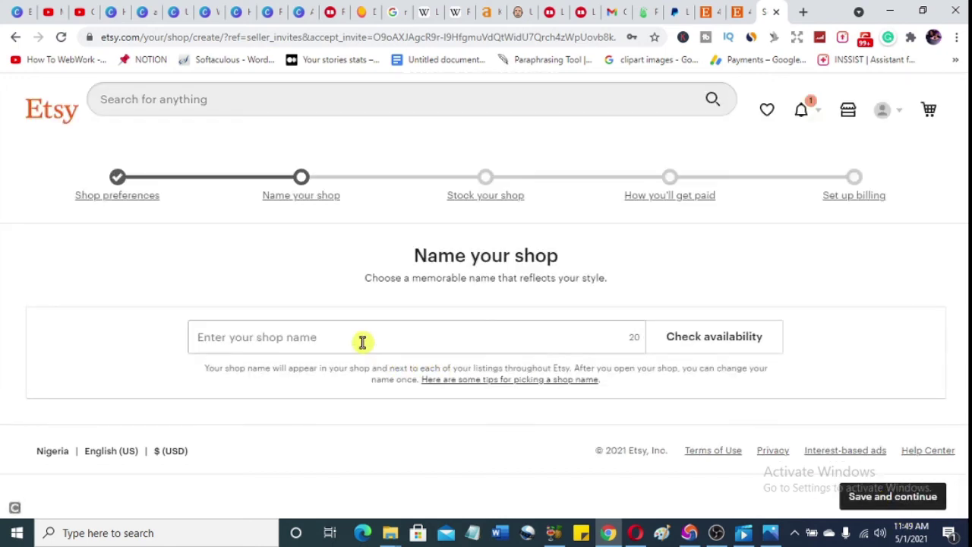
Name the shop "AfricanGiants", check the name's availability, and look over the Stock your shop stage.
left_click(363, 342)
type("Af")
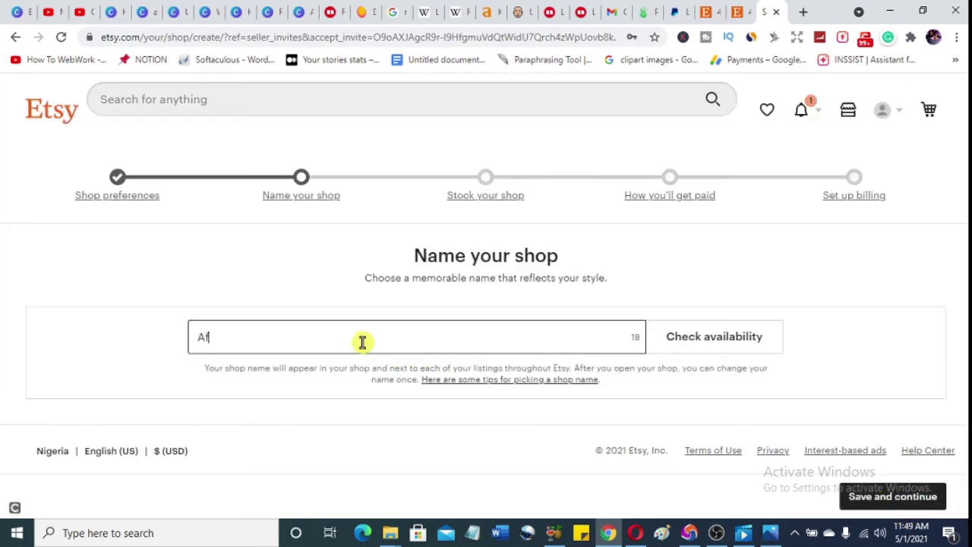
type("rican Plants")
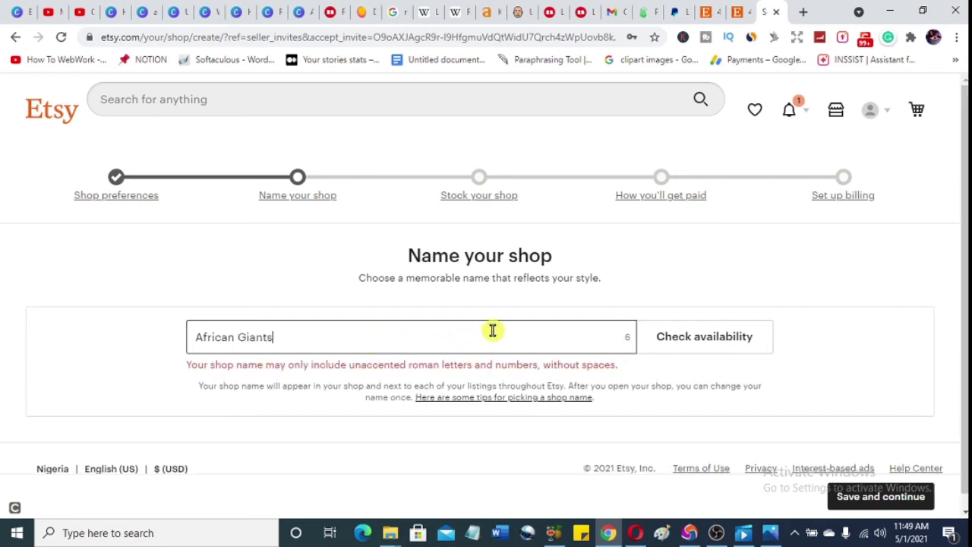
left_click(239, 338)
key("BackSpace")
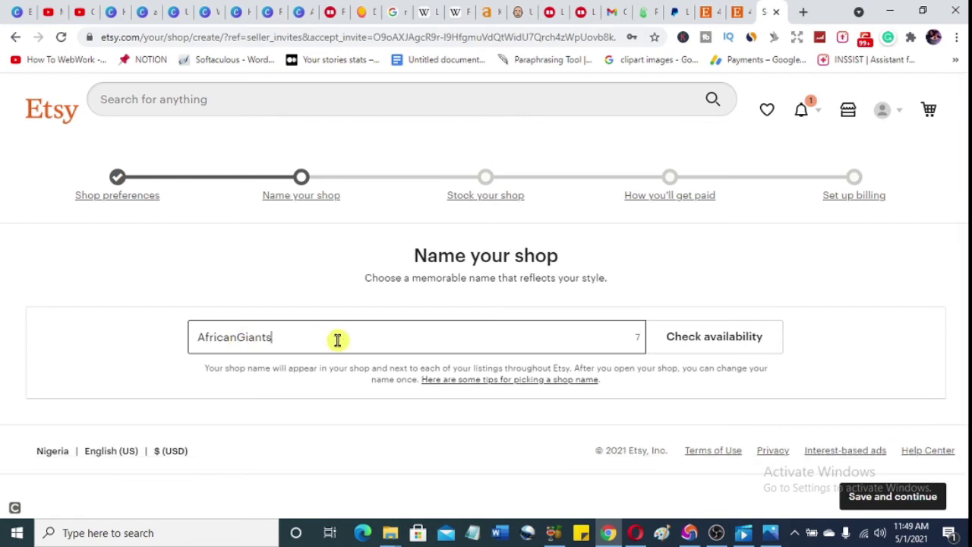
left_click(729, 342)
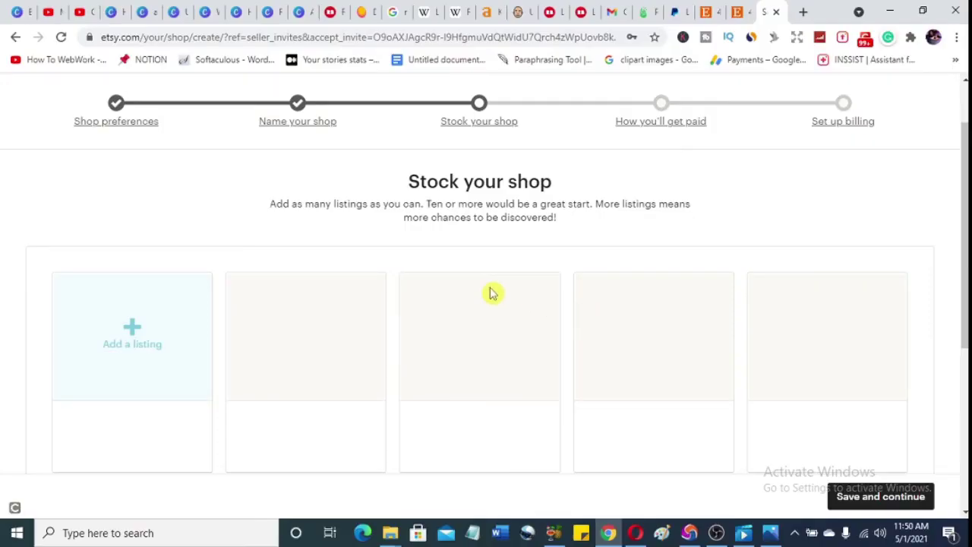
scroll(524, 295, "down", 3)
scroll(523, 295, "up", 3)
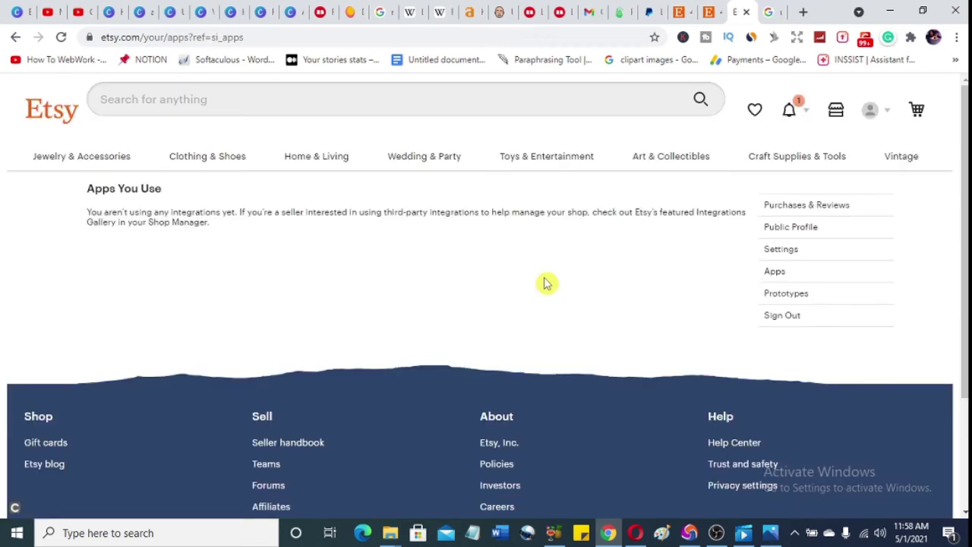
Switch to Printify and start connecting the African Giants store to Etsy.
left_click(619, 11)
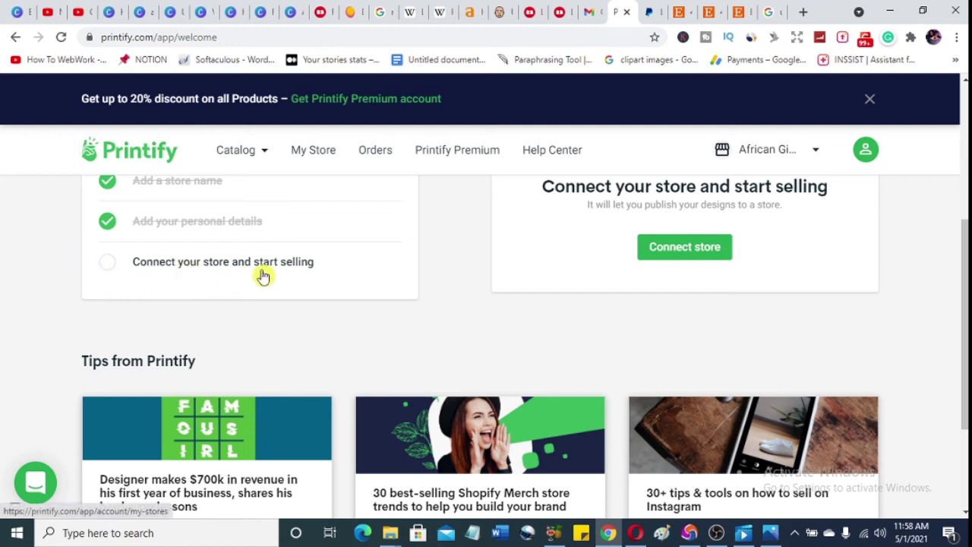
left_click(659, 246)
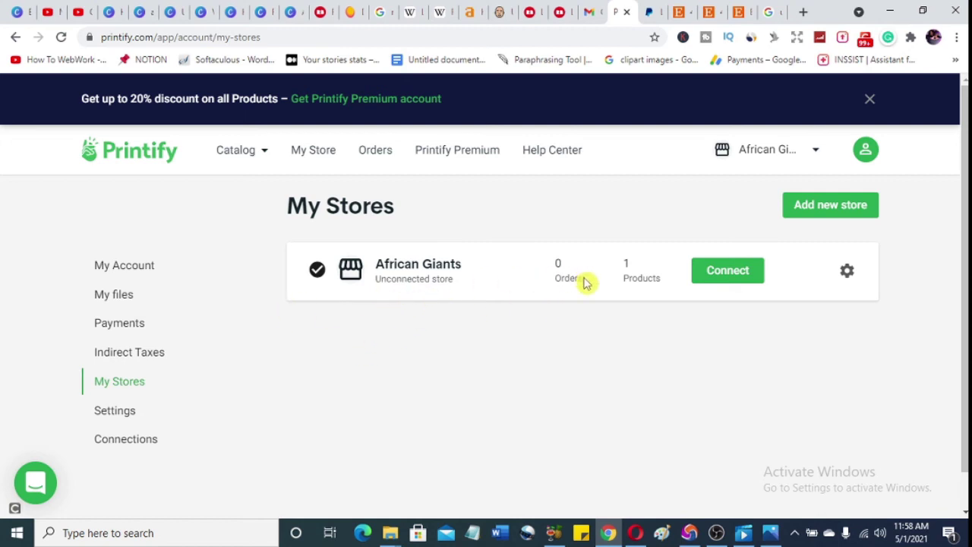
left_click(727, 272)
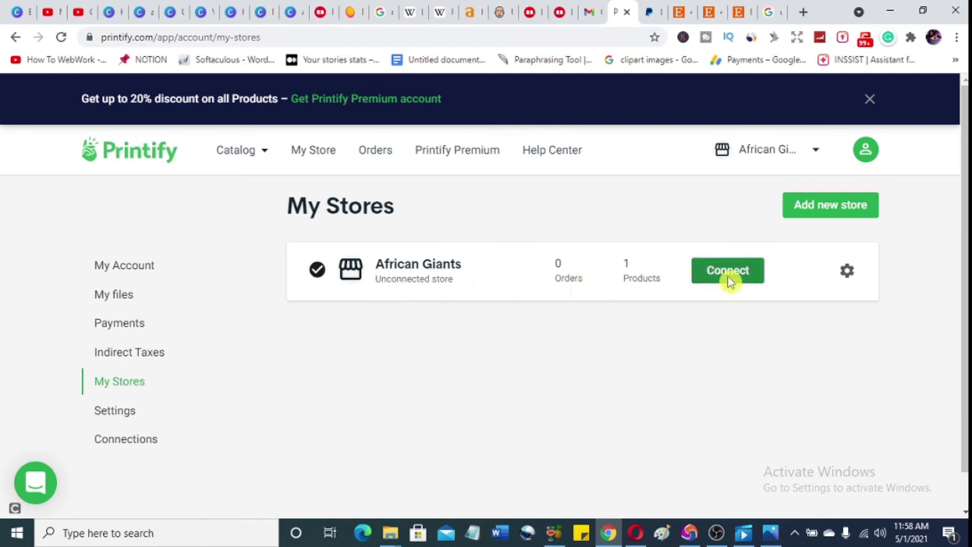
scroll(728, 283, "down", 3)
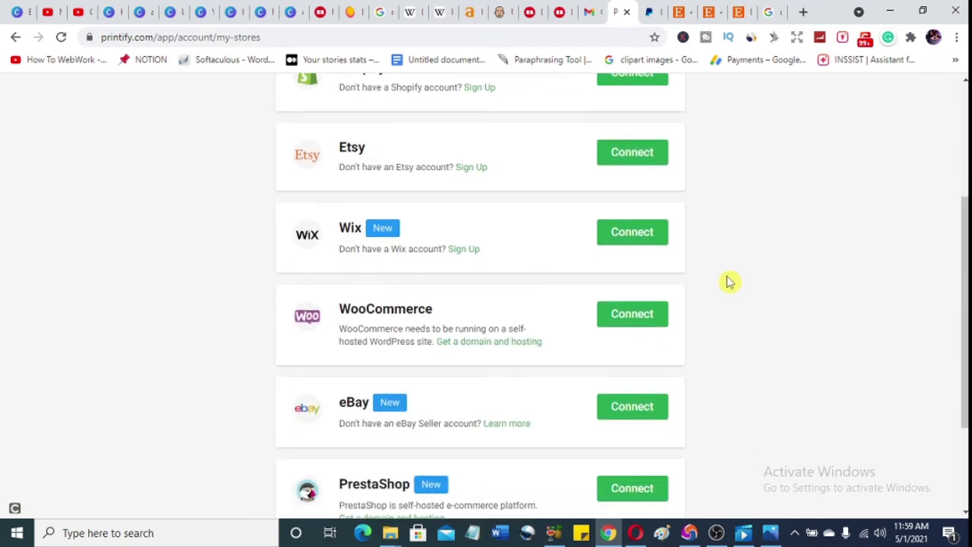
scroll(728, 283, "up", 1)
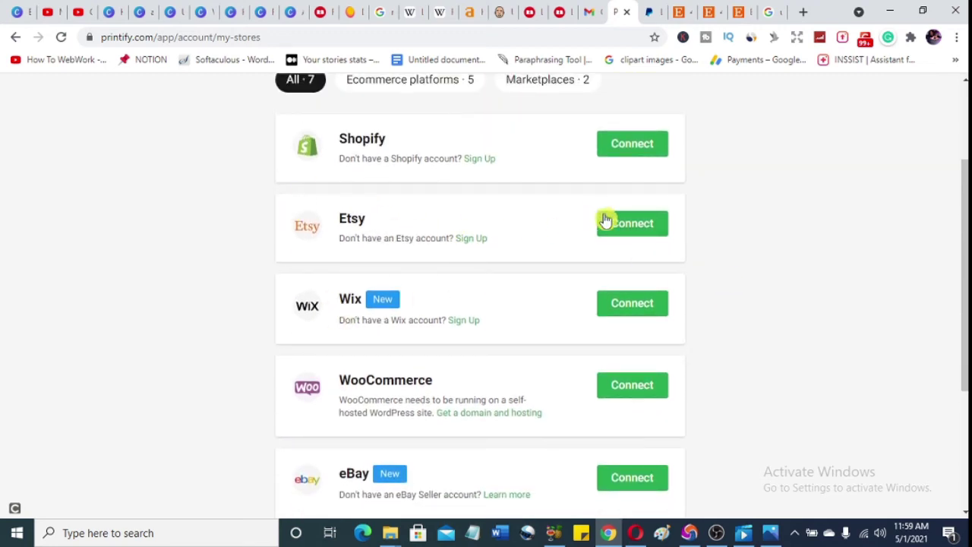
left_click(644, 229)
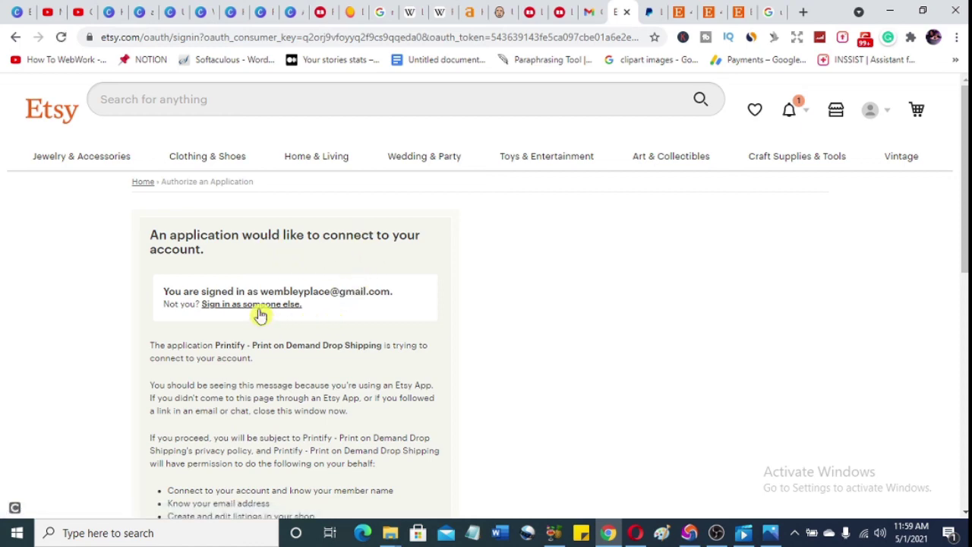
Review the permissions Printify requests, allow it access to the Etsy account, and dismiss the connection message.
scroll(458, 330, "down", 4)
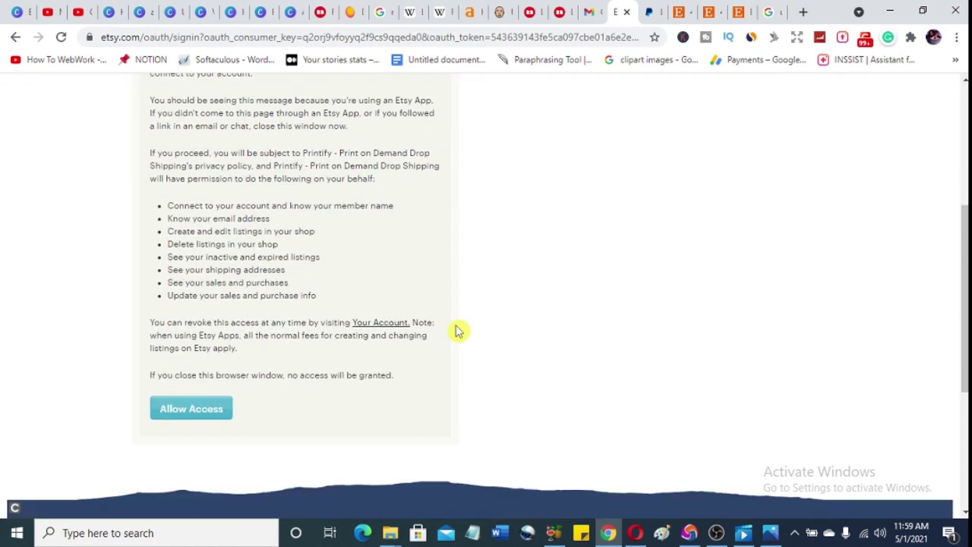
scroll(458, 331, "down", 1)
left_click(175, 341)
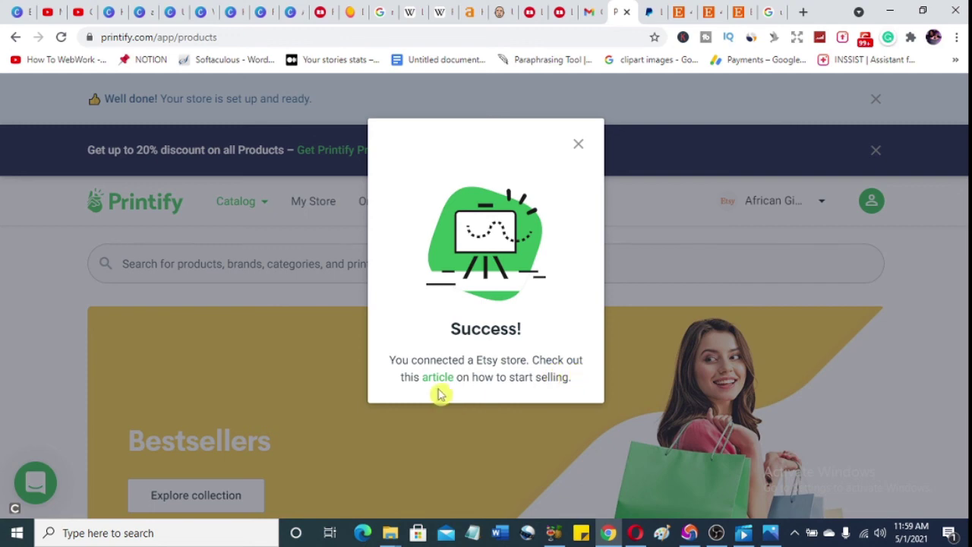
left_click(579, 146)
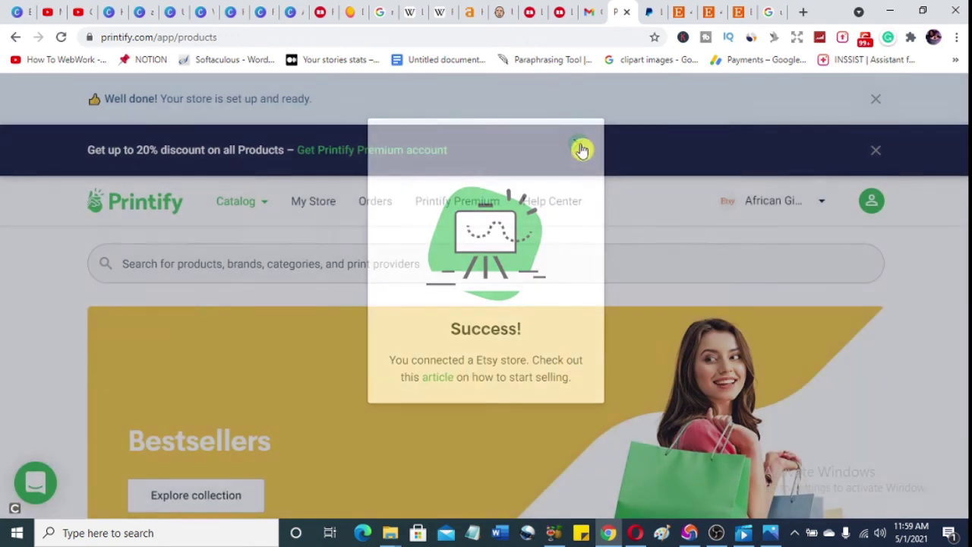
Open the account details page of the Printify account.
left_click(868, 207)
scroll(853, 304, "down", 1)
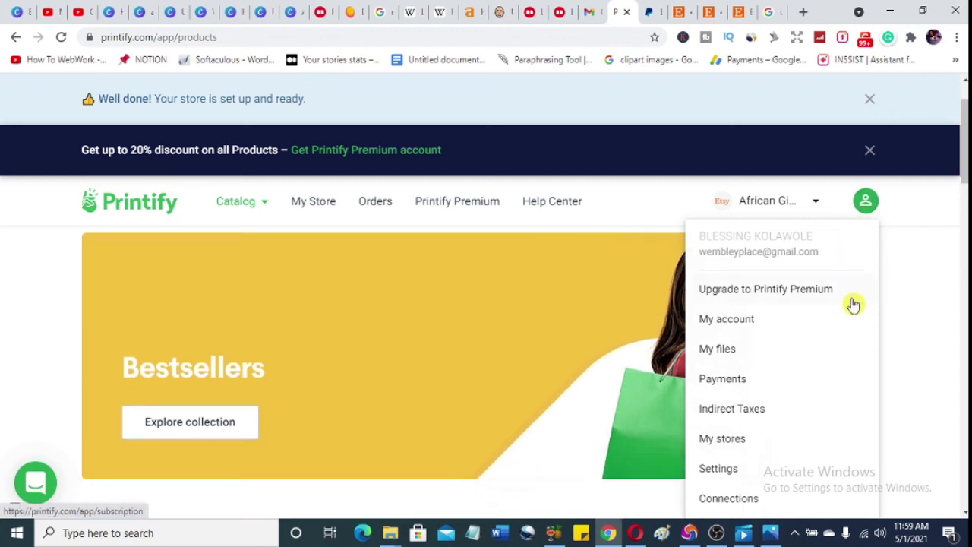
scroll(854, 304, "down", 2)
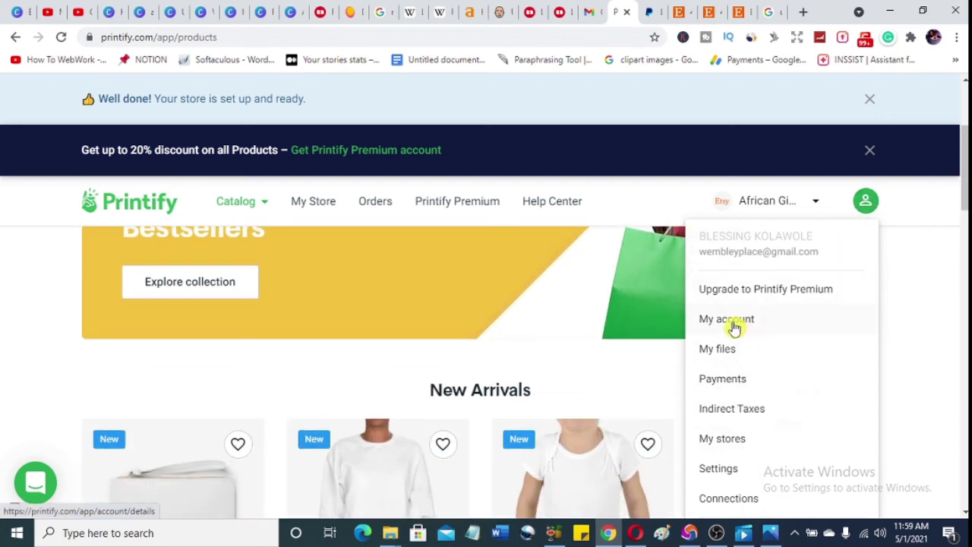
left_click(734, 327)
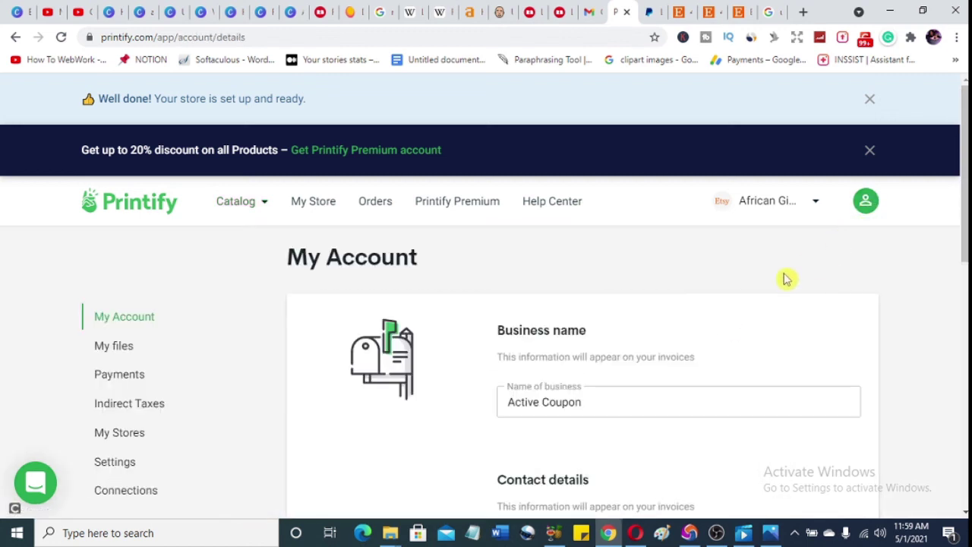
Look through the Printify account's business name, contact details and address fields.
scroll(727, 326, "down", 6)
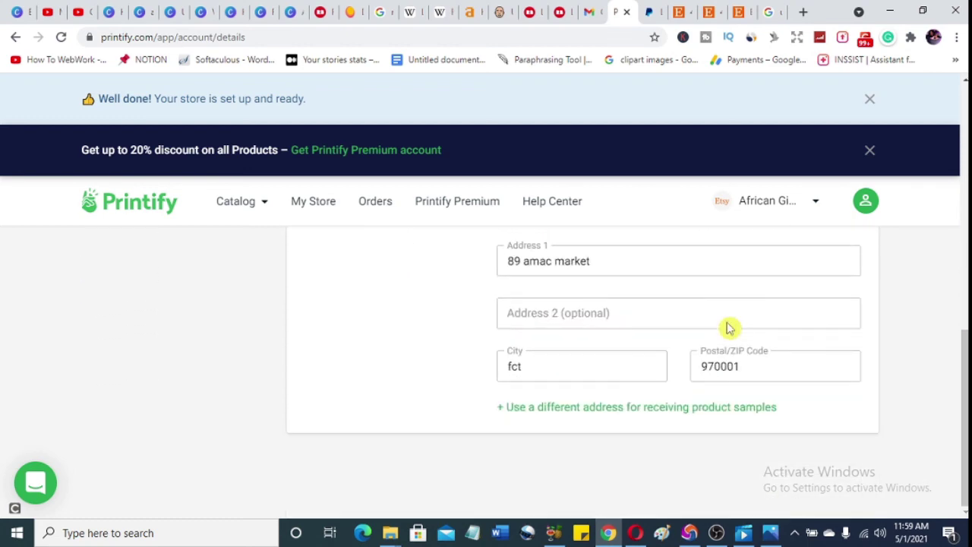
scroll(727, 323, "up", 6)
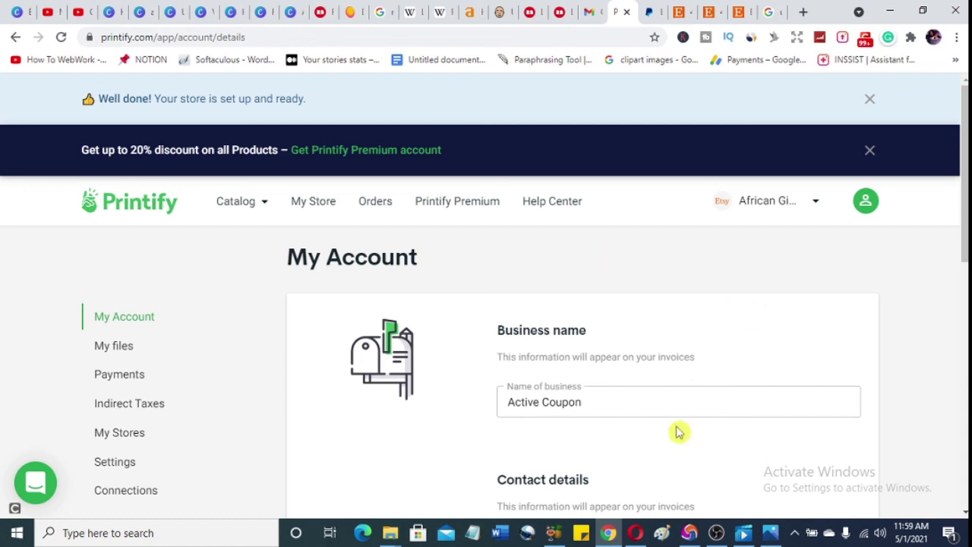
Switch to the Etsy search results page and check etsy.com's monthly visits in the SimilarWeb overview, then close the overview.
left_click(684, 11)
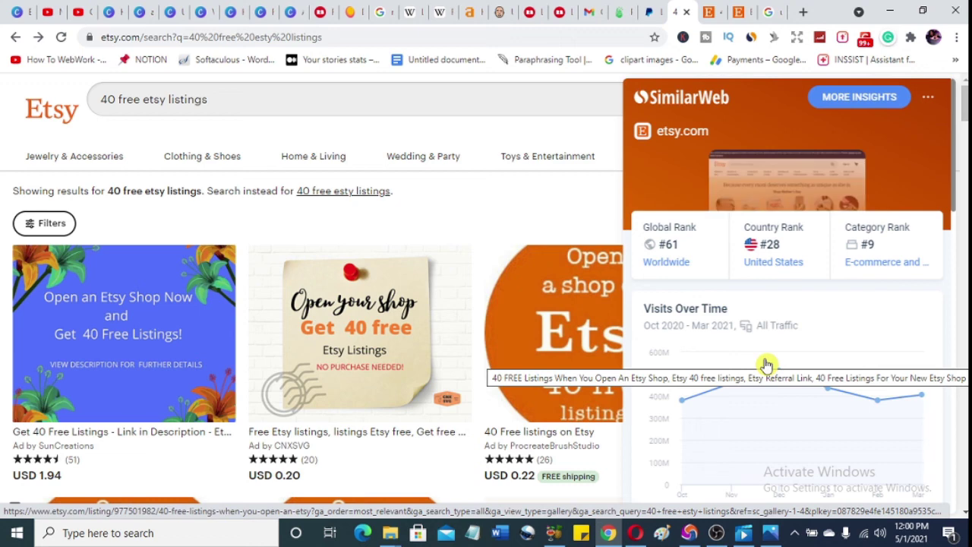
scroll(769, 364, "down", 5)
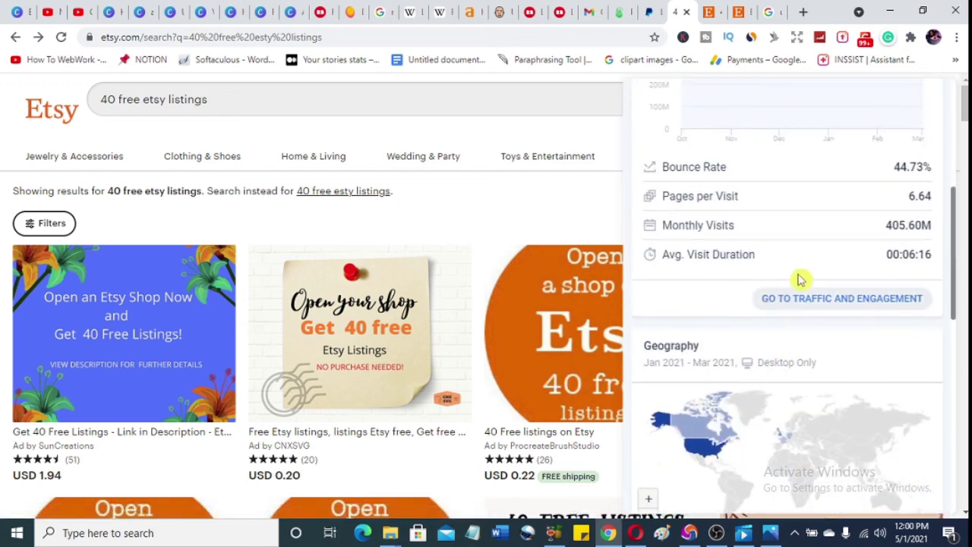
left_click_drag(886, 225, 928, 225)
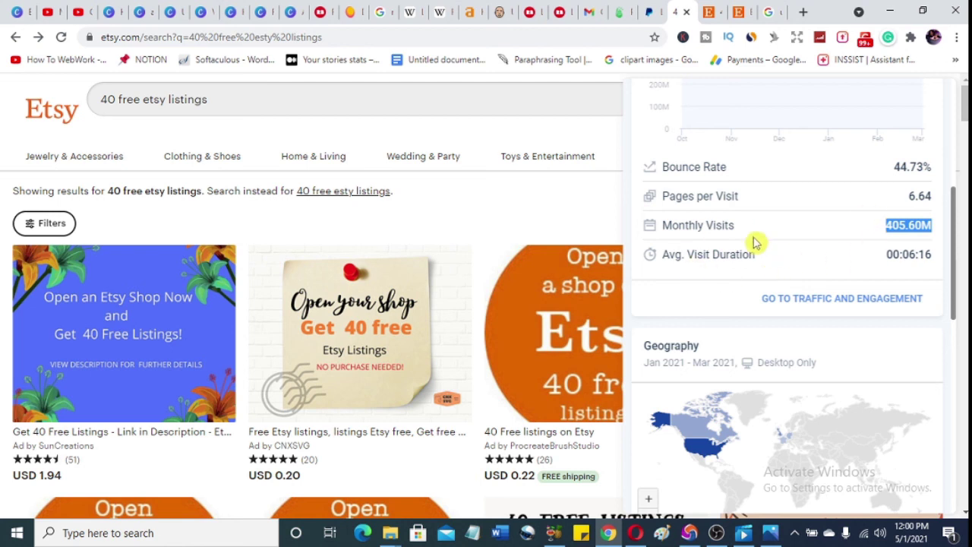
left_click(552, 214)
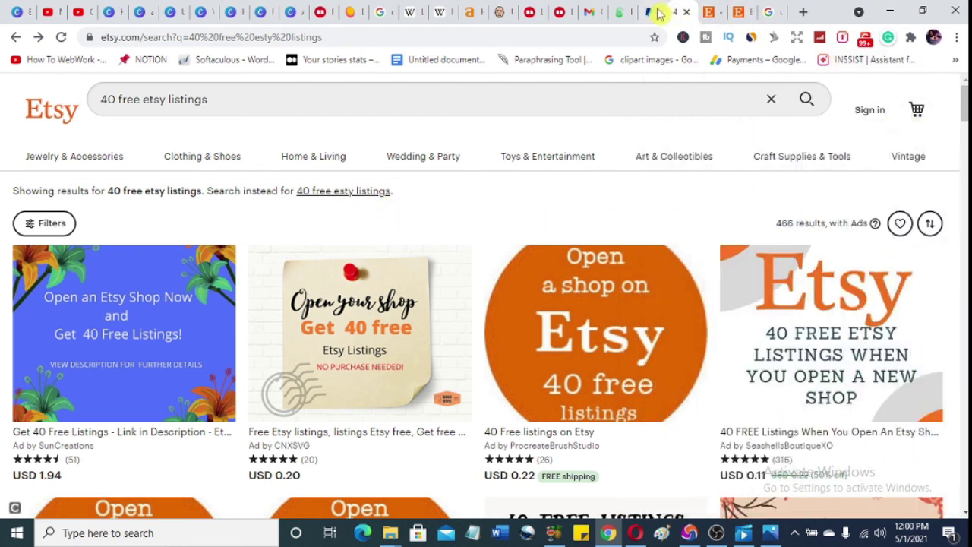
Return to Printify's My Account page and review the business and contact information used on invoices.
left_click(623, 12)
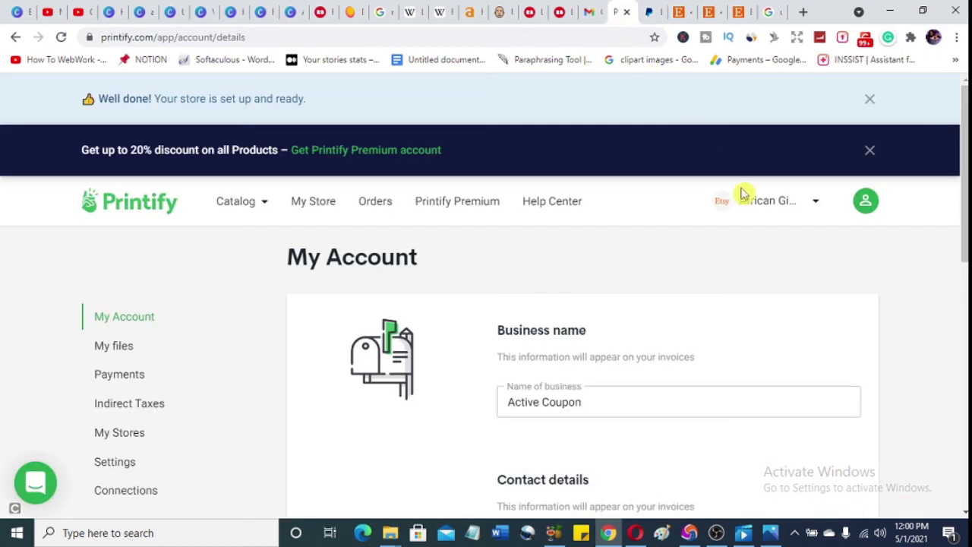
left_click(866, 204)
left_click(608, 272)
scroll(610, 274, "down", 5)
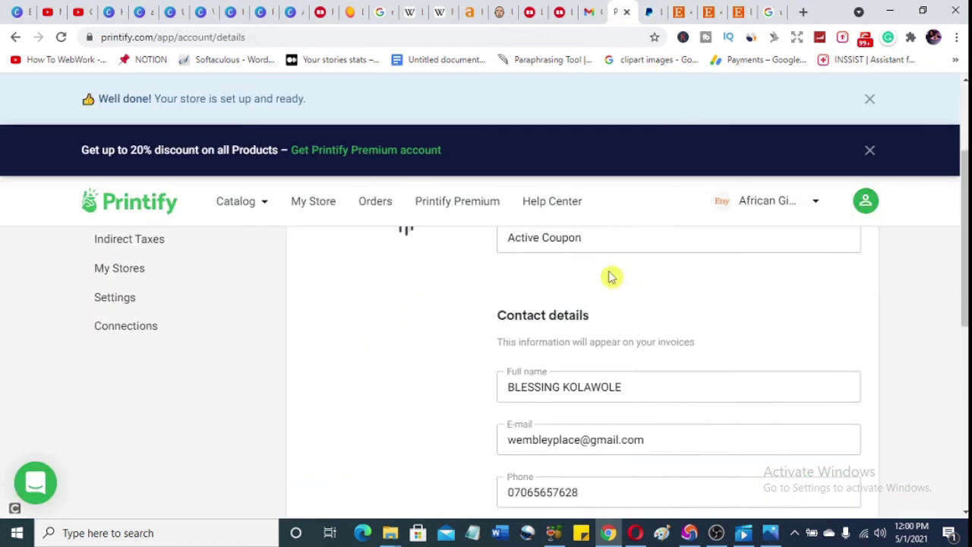
scroll(612, 276, "down", 3)
scroll(612, 275, "up", 7)
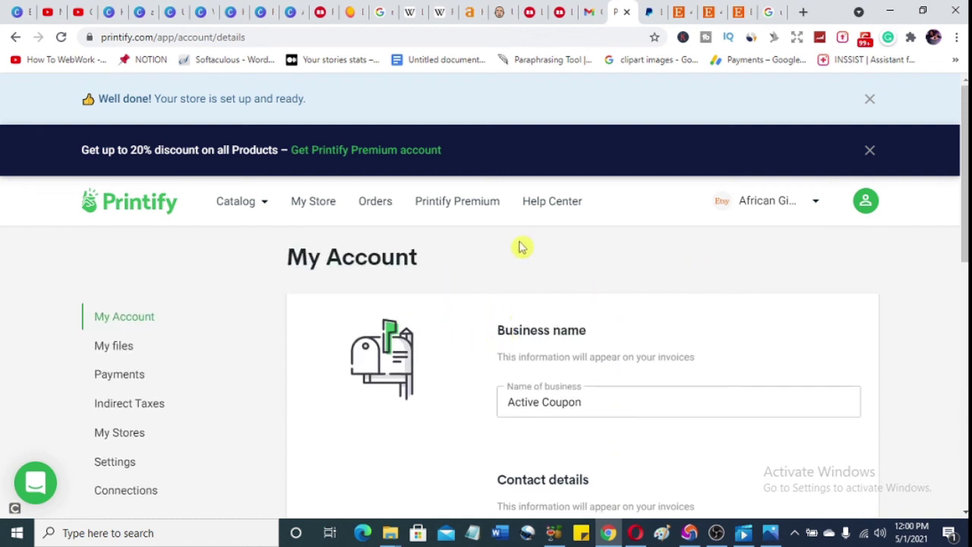
scroll(543, 362, "down", 4)
scroll(542, 367, "up", 3)
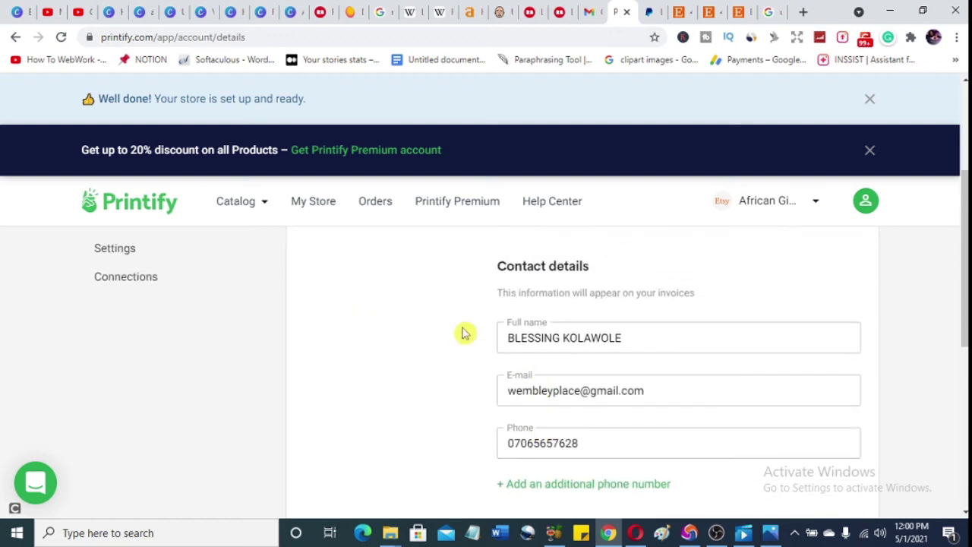
scroll(340, 302, "up", 1)
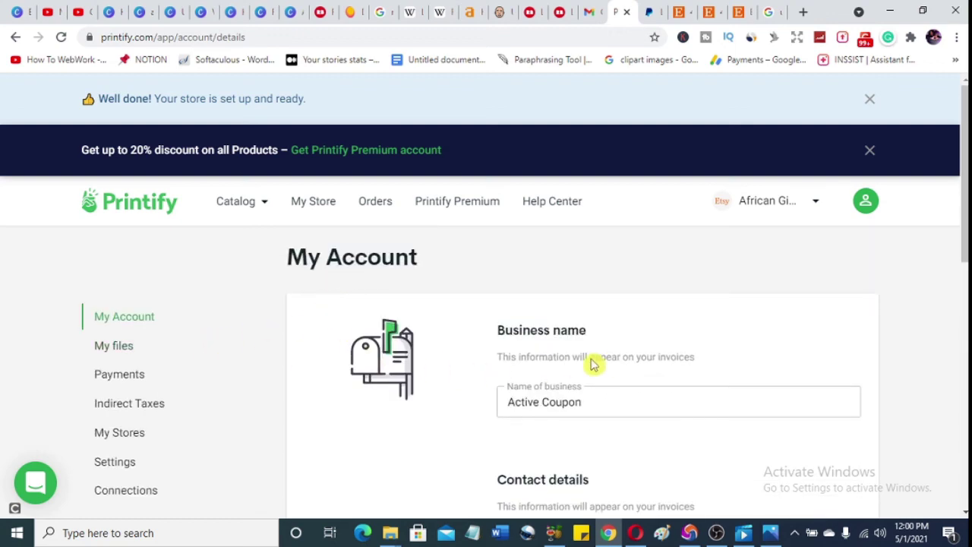
Open the African Giants store's product list and locate the Unisex Jersey Short Sleeve Tee.
left_click(333, 204)
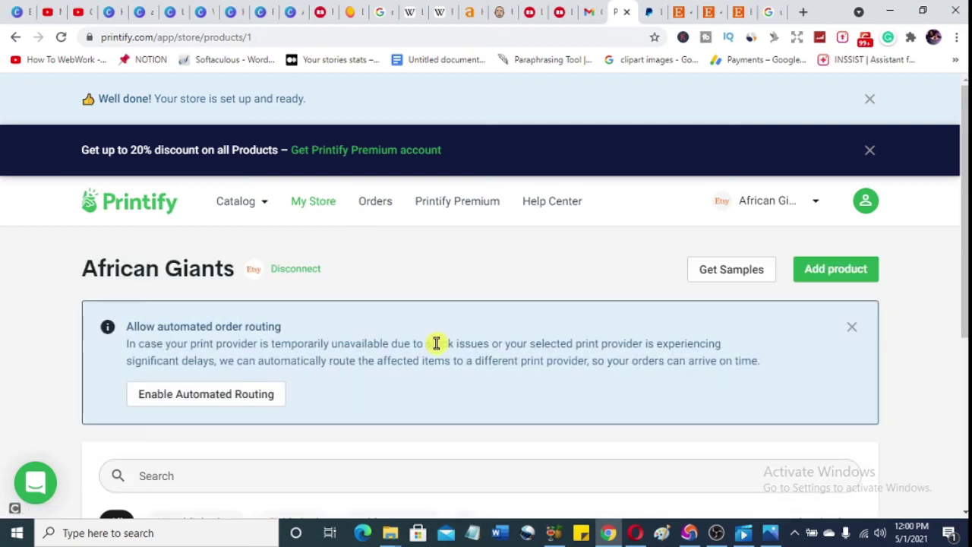
scroll(436, 343, "down", 4)
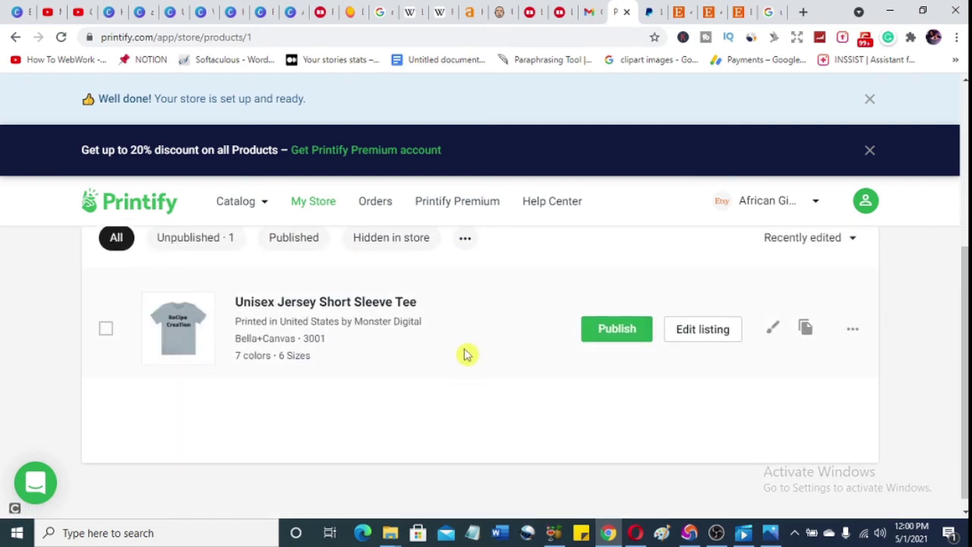